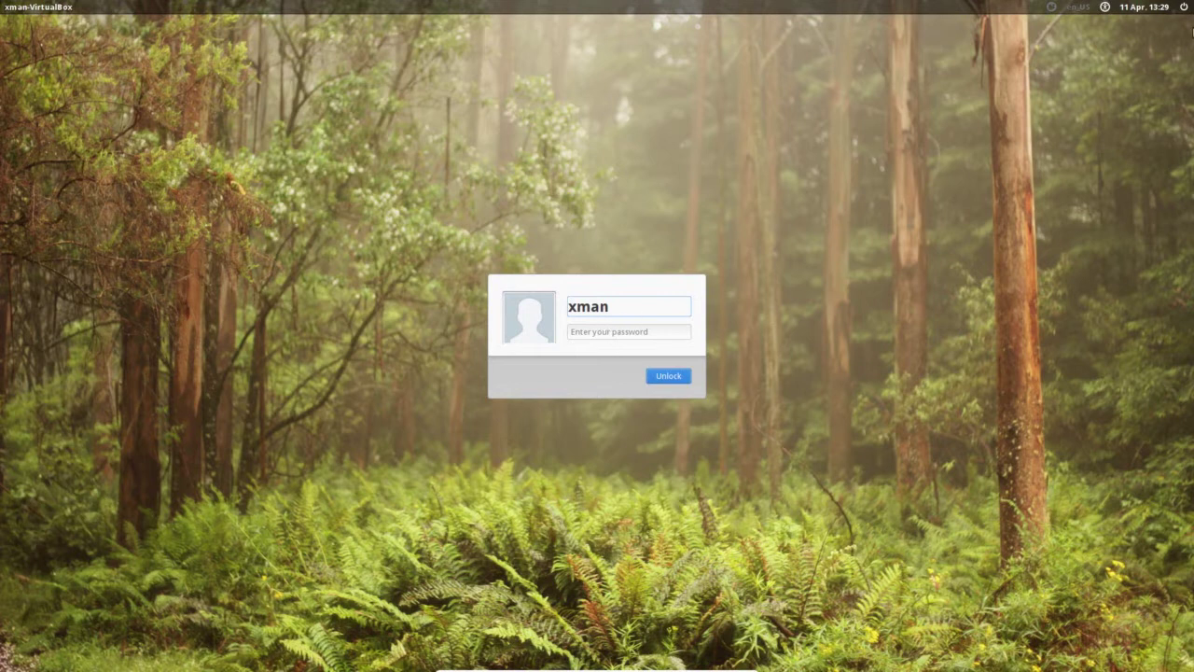
Step: Look over the login screen's power and accessibility menus without choosing any option
left_click(1182, 8)
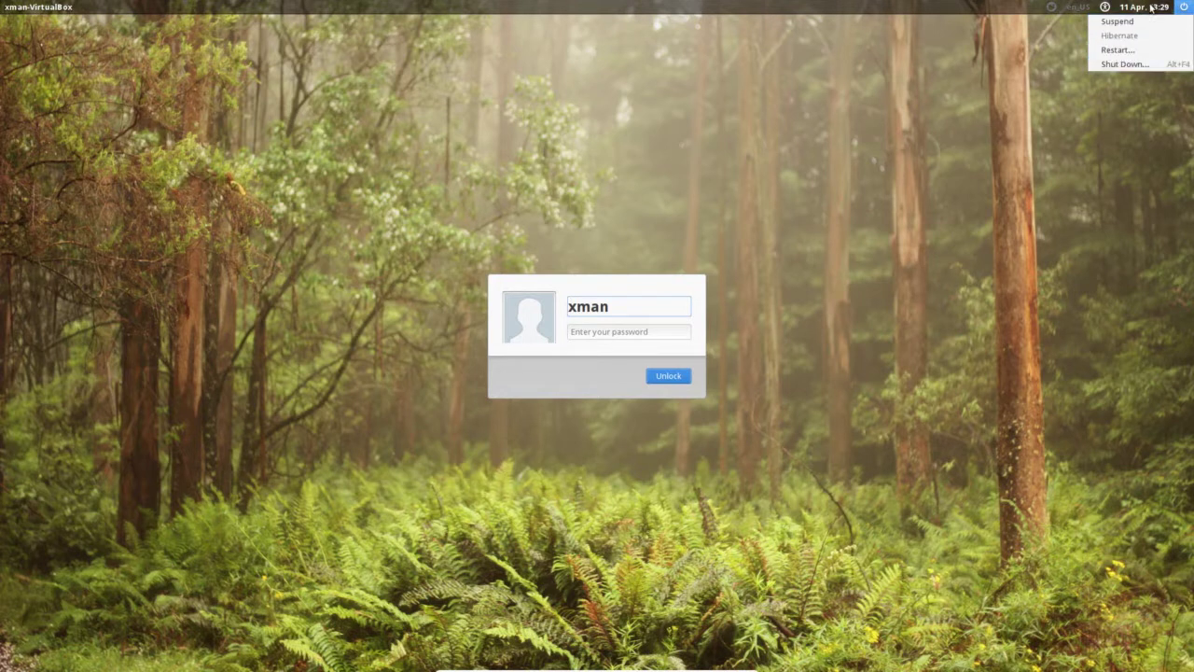
left_click(1153, 9)
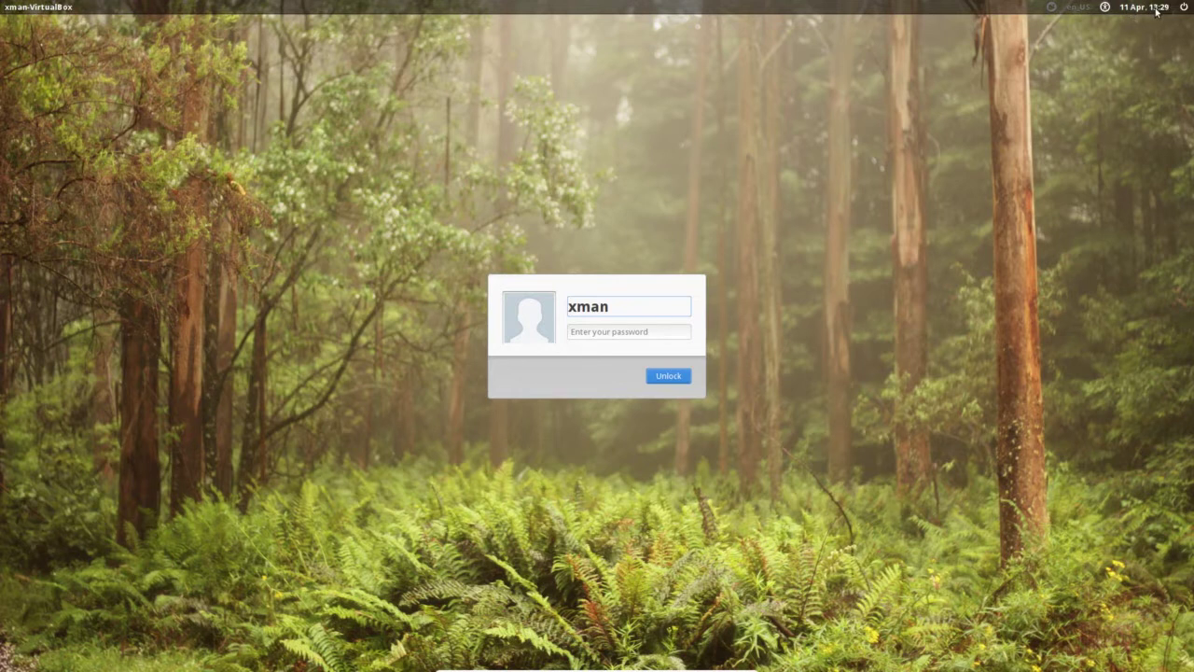
left_click(1105, 9)
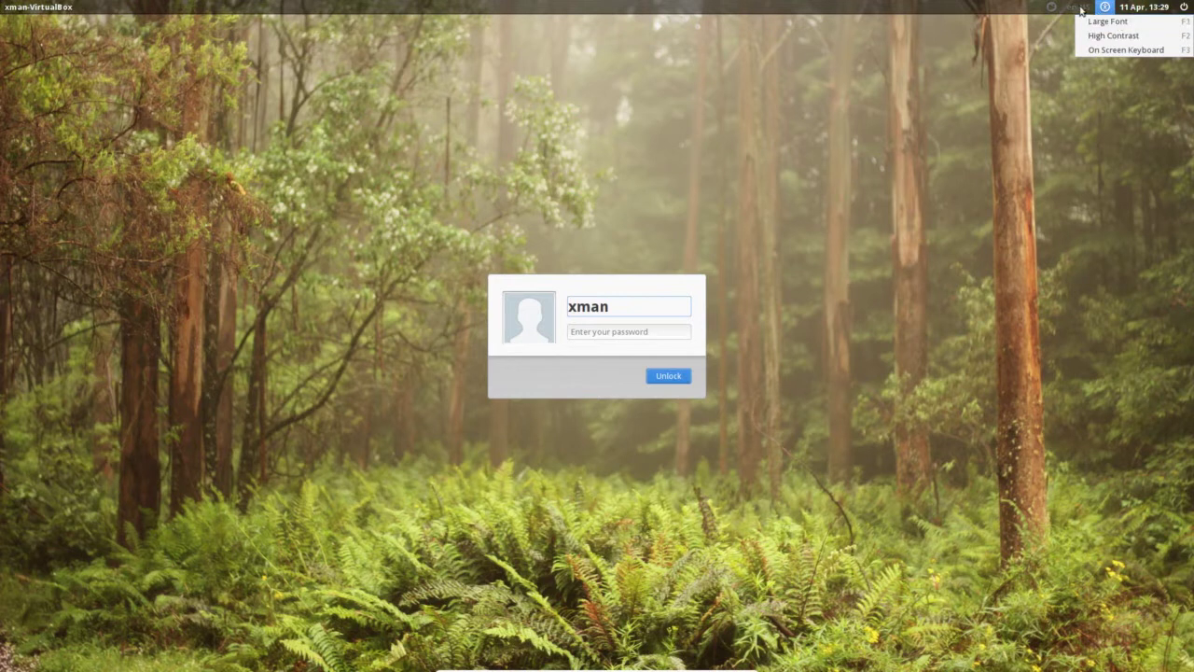
left_click(1079, 10)
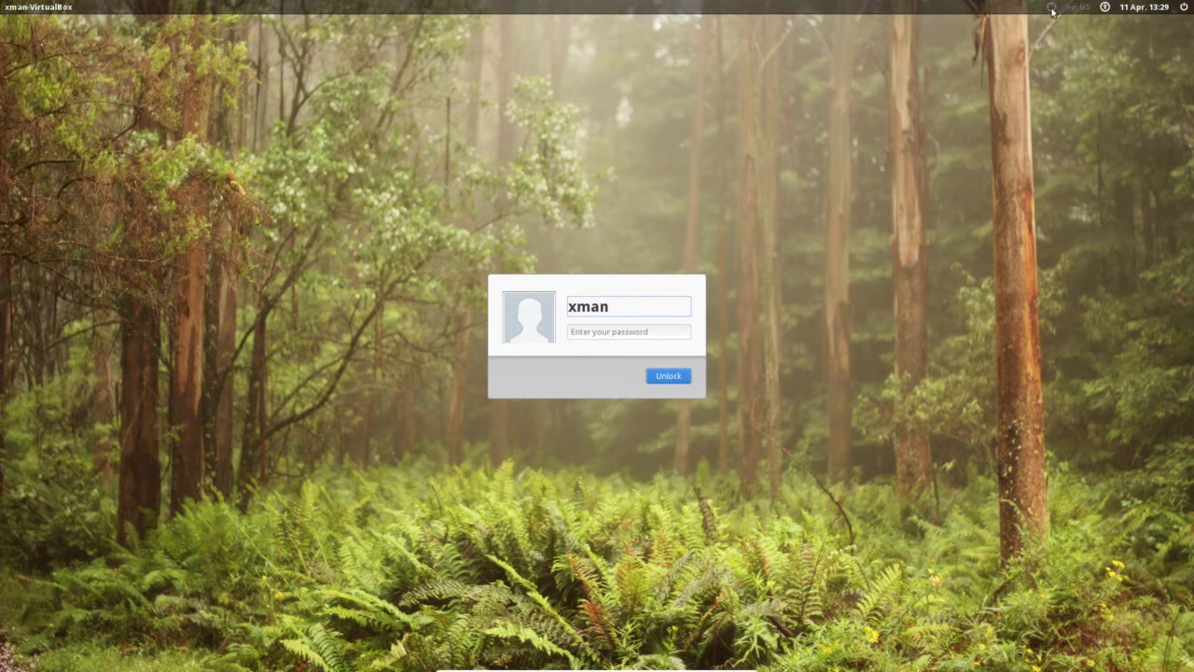
Step: Enter the account password and unlock the session to reach the Xfce desktop
left_click(608, 334)
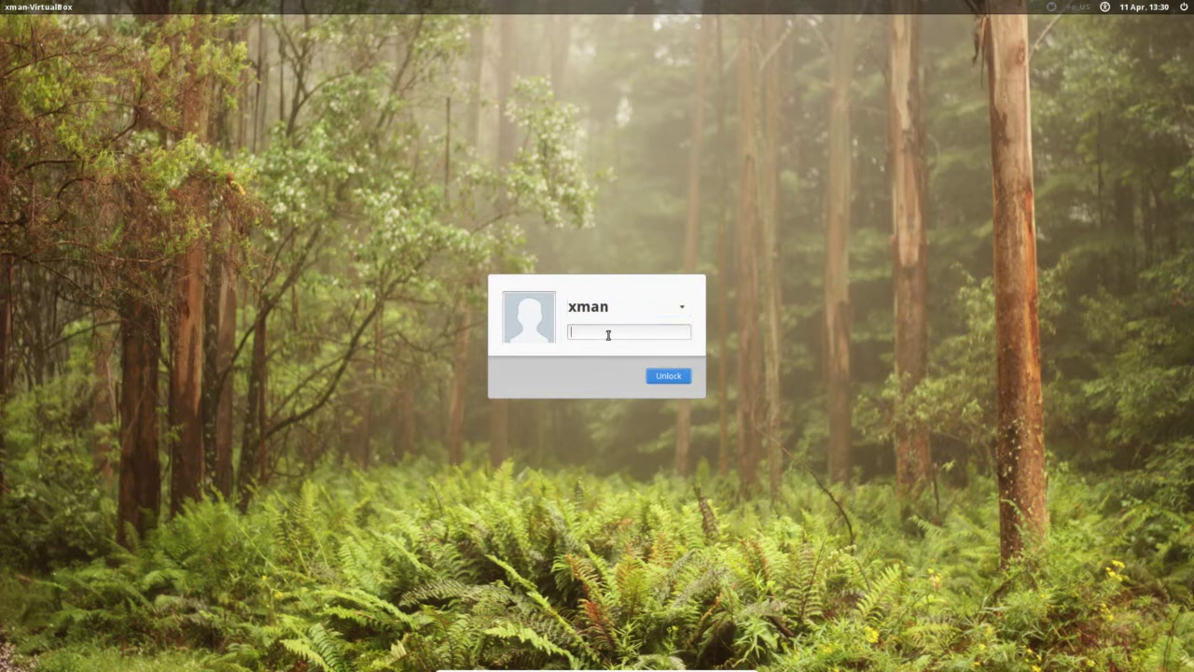
type("•")
left_click(669, 377)
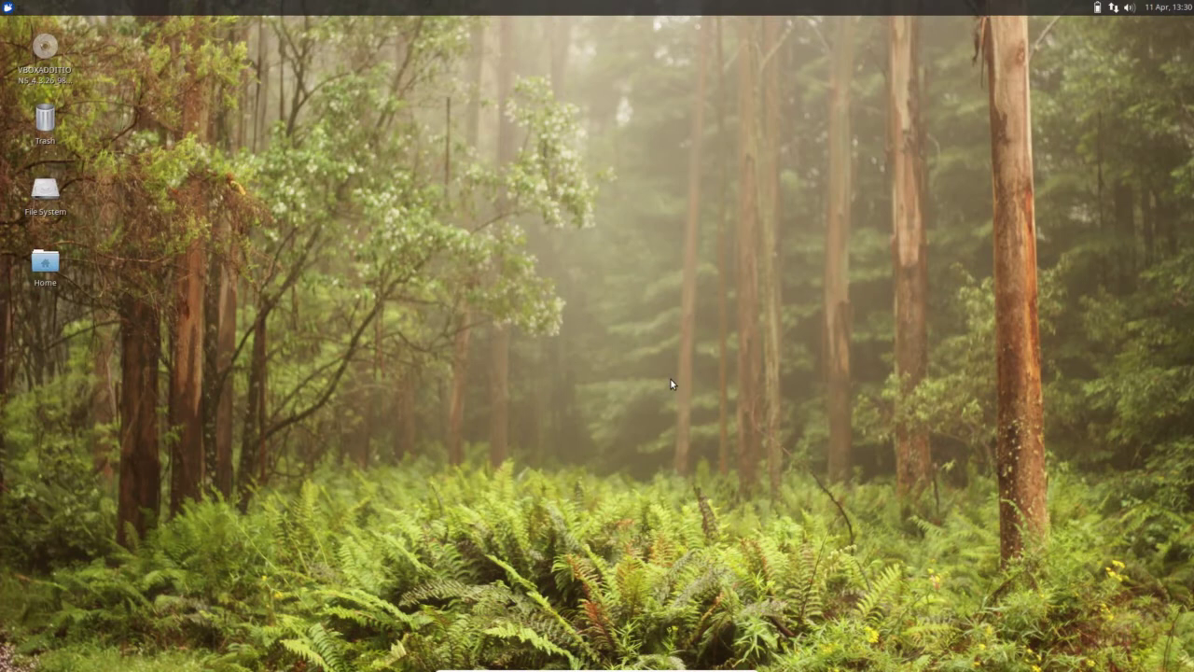
left_click(1189, 7)
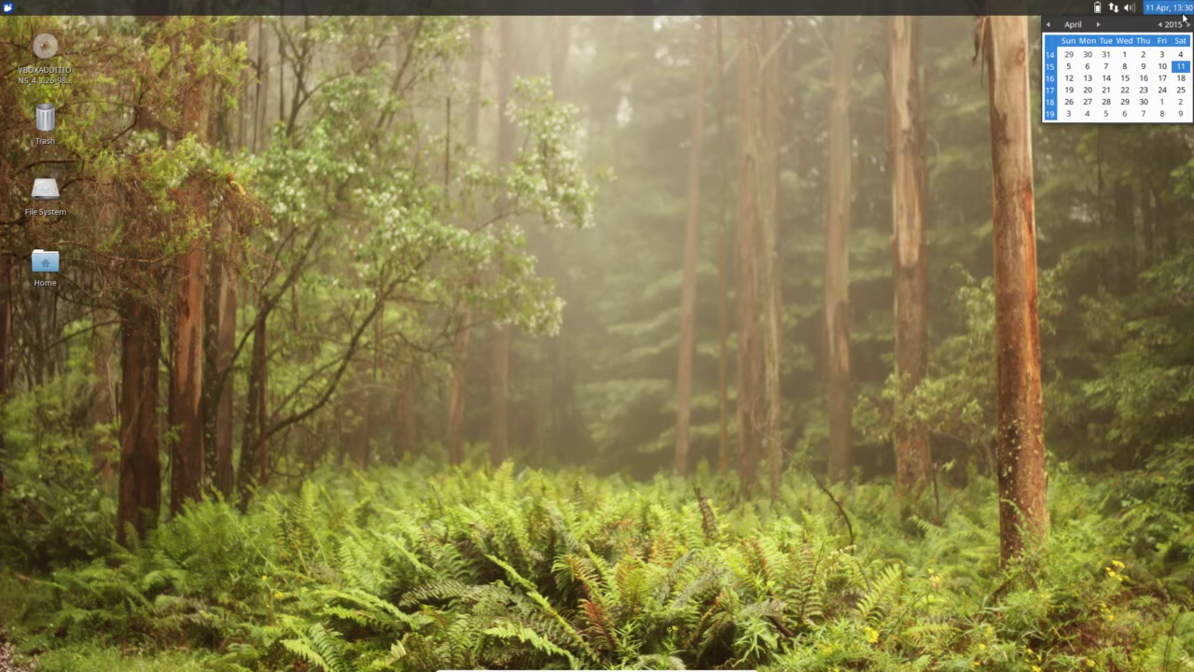
left_click(1130, 7)
left_click(1130, 7)
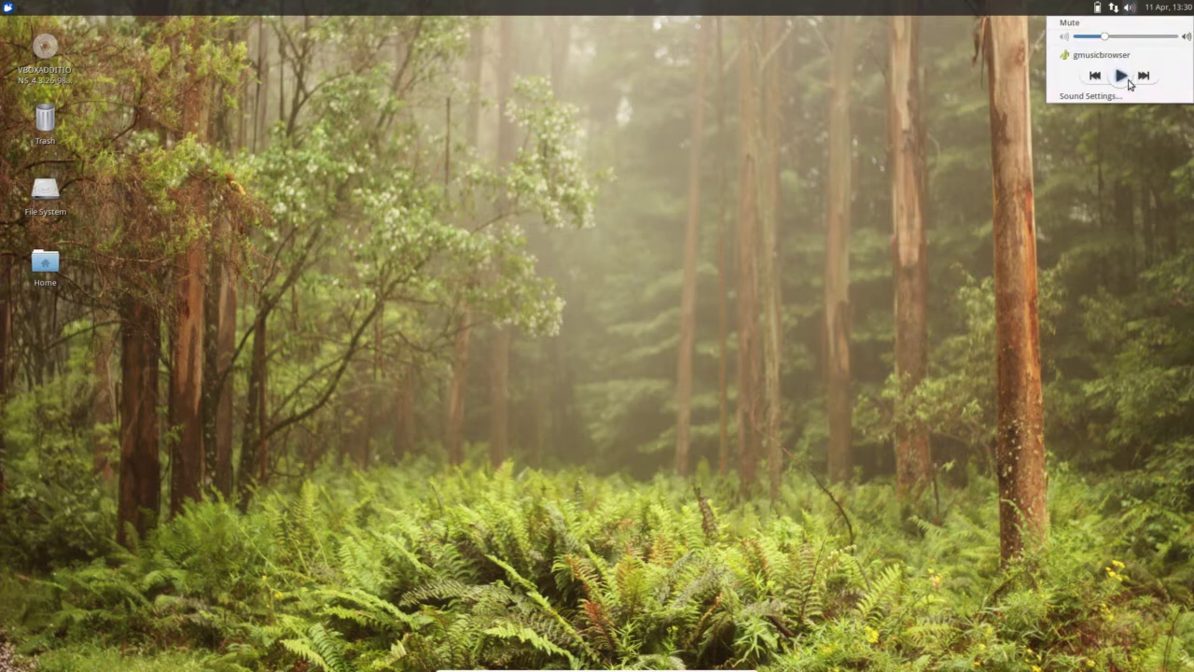
left_click(1112, 8)
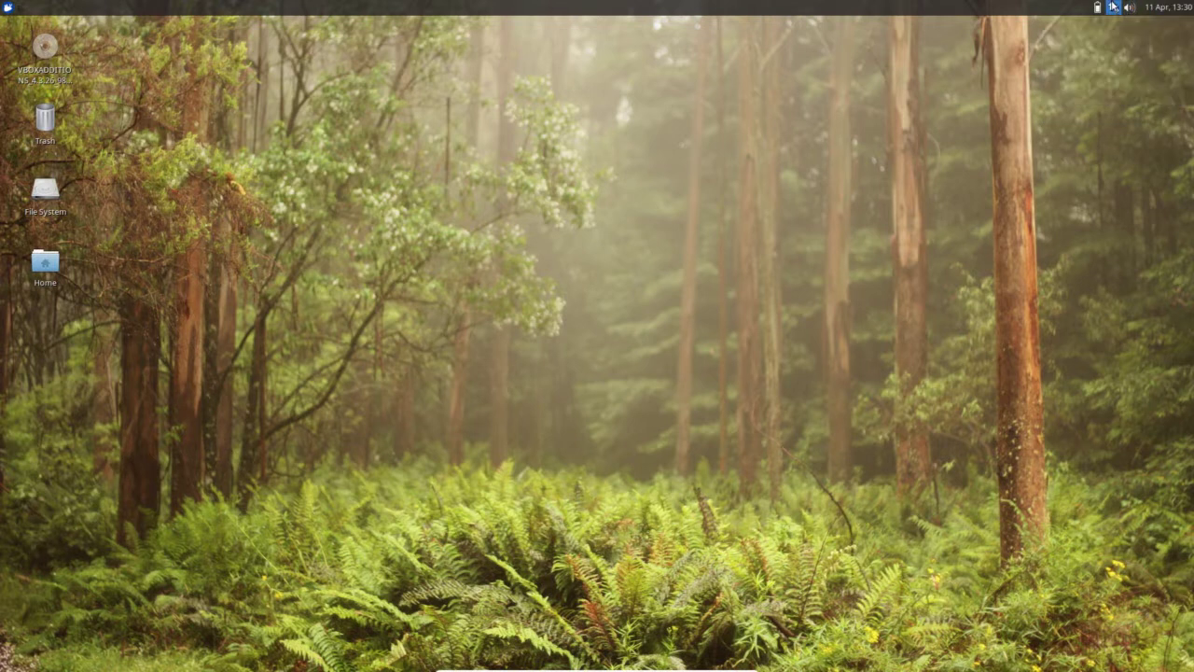
left_click(1112, 7)
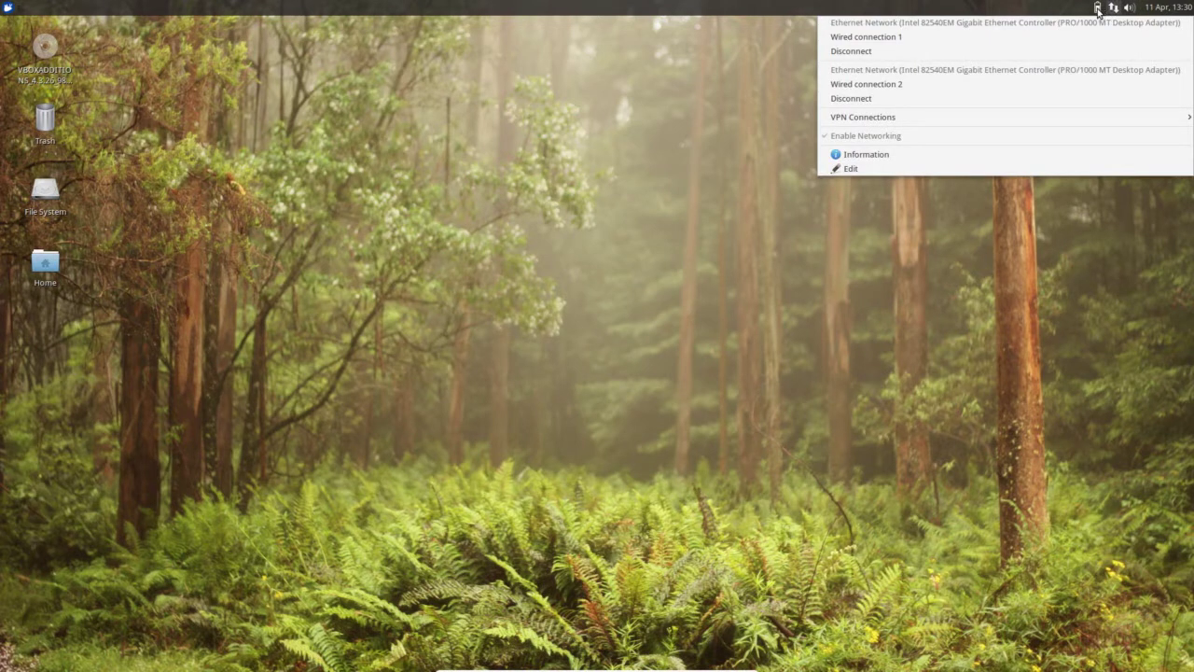
left_click(1039, 284)
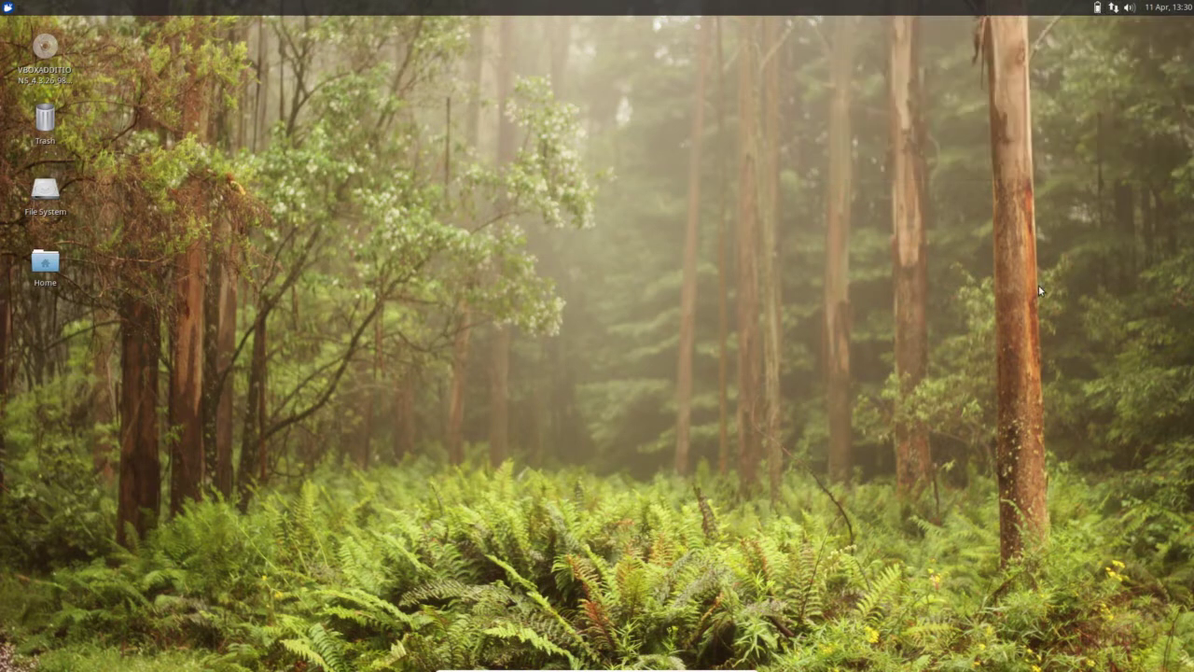
left_click(1098, 10)
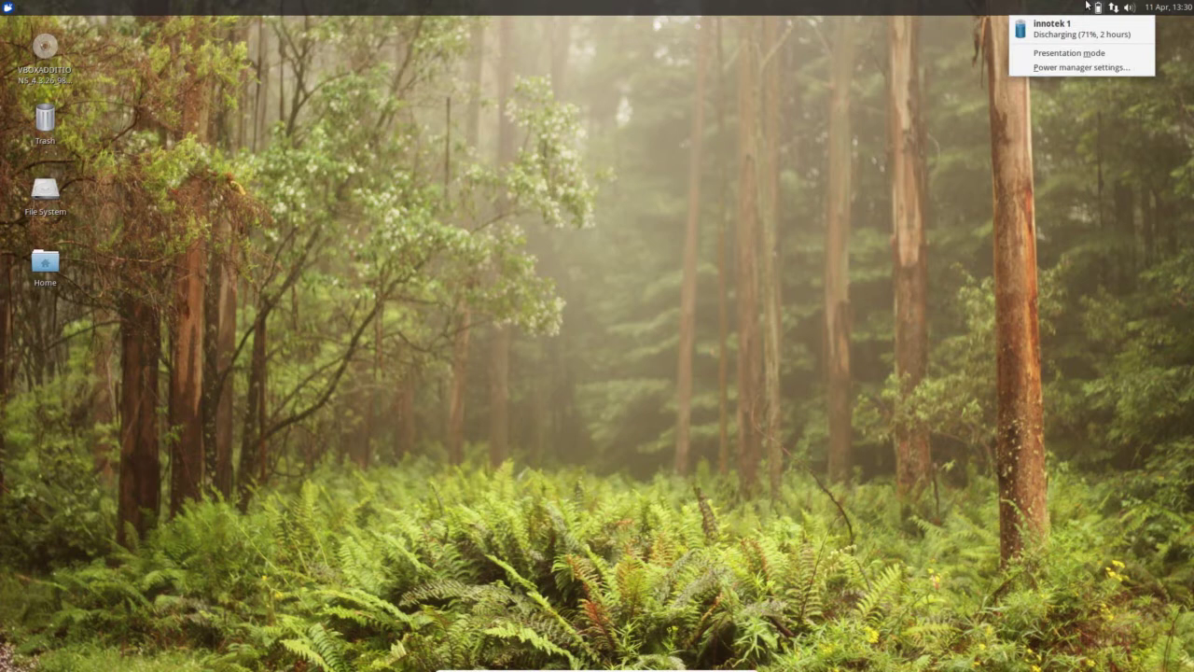
left_click(554, 277)
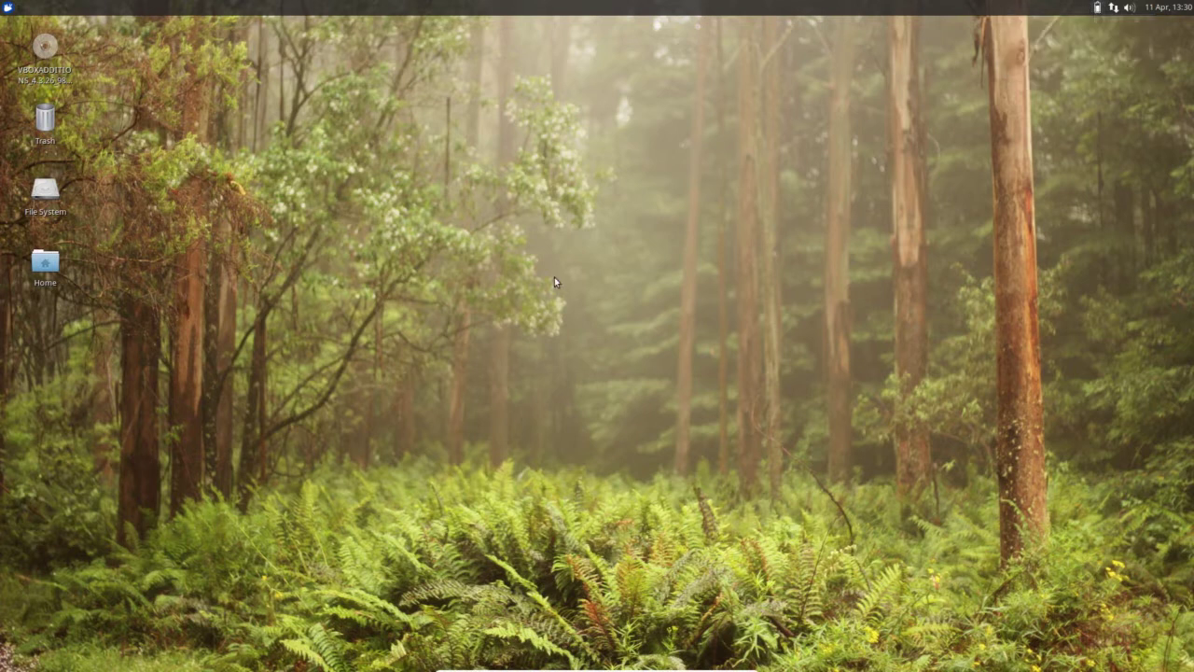
left_click(9, 12)
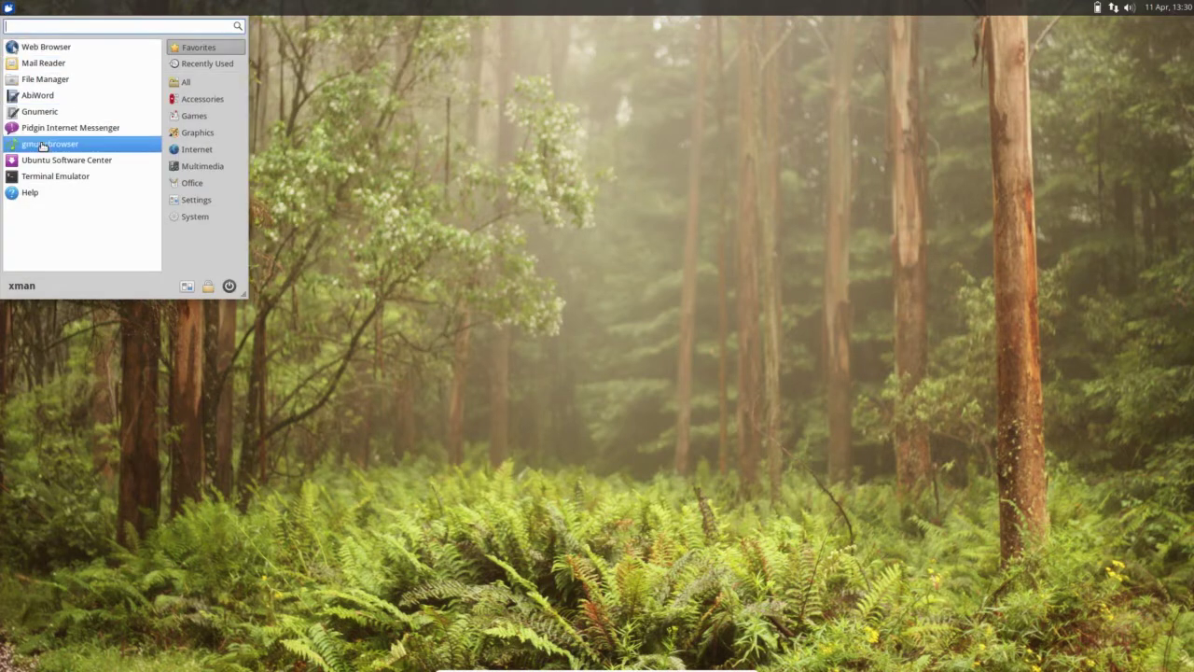
left_click(56, 49)
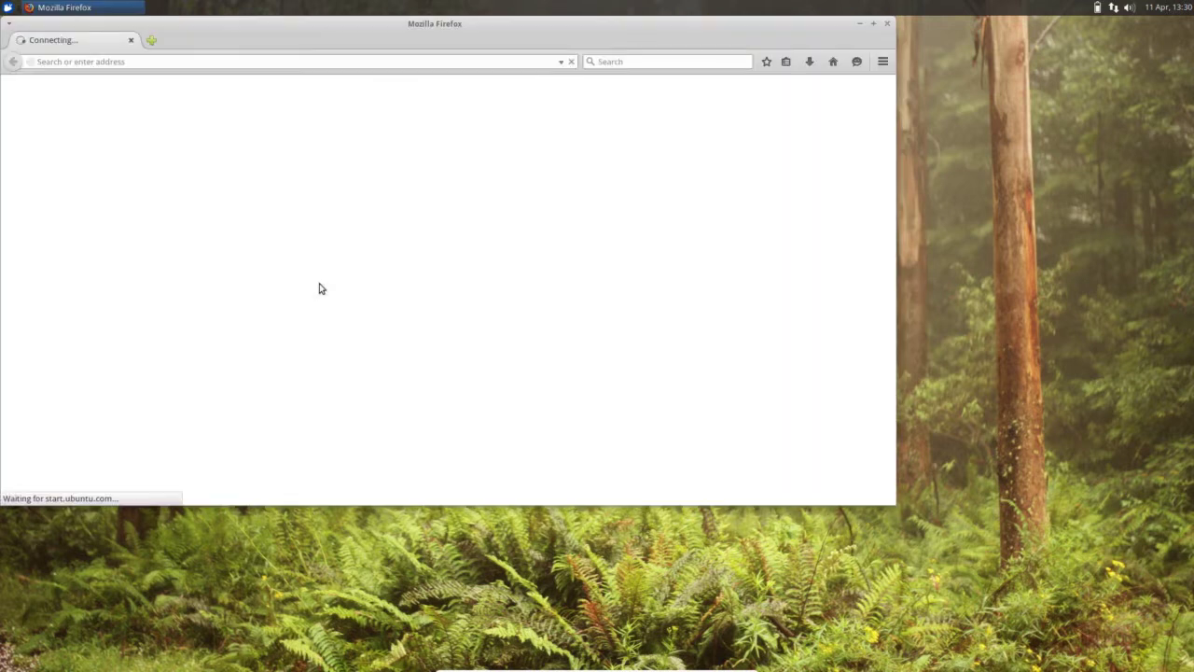
double_click(434, 33)
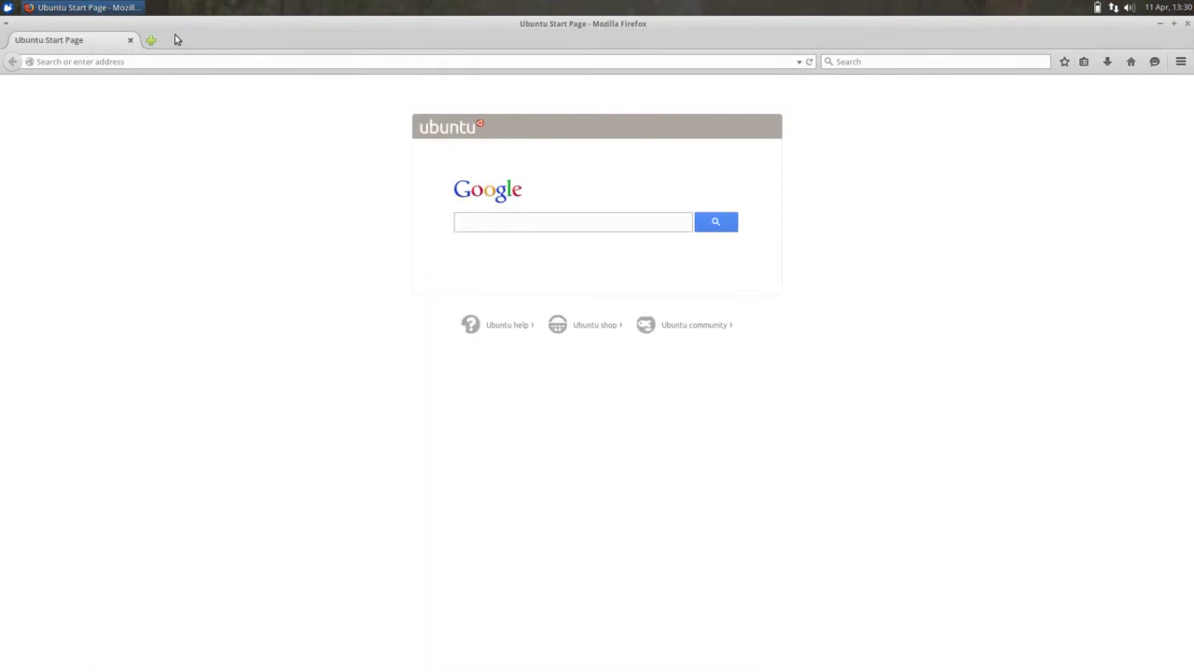
left_click(101, 7)
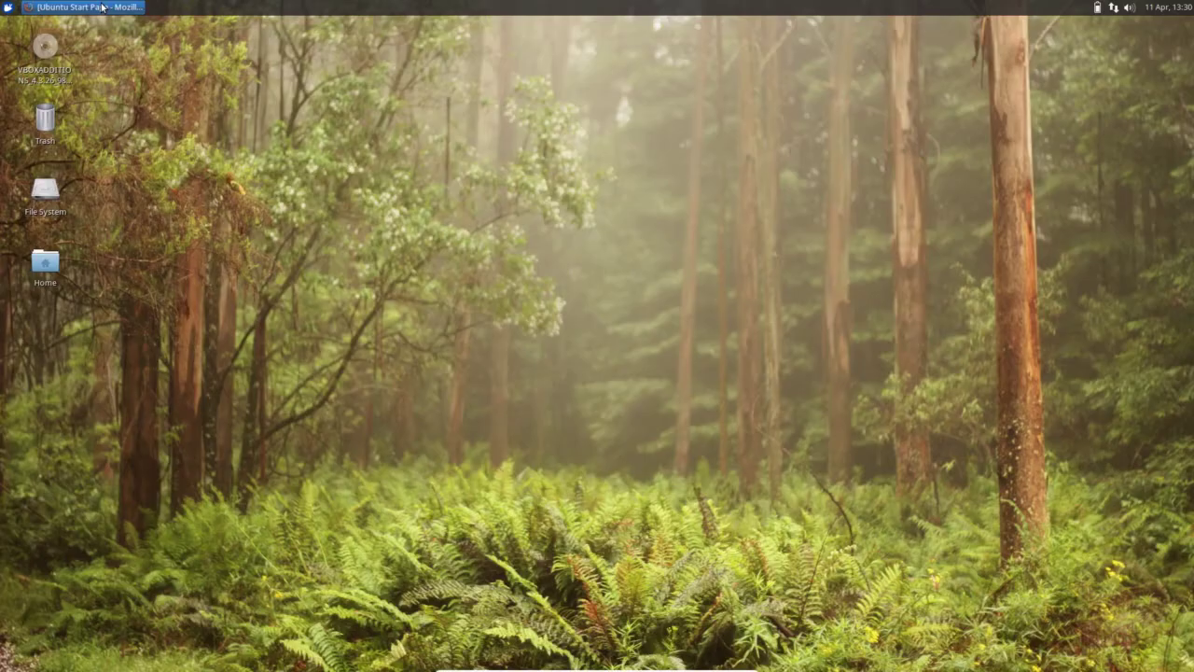
left_click(100, 8)
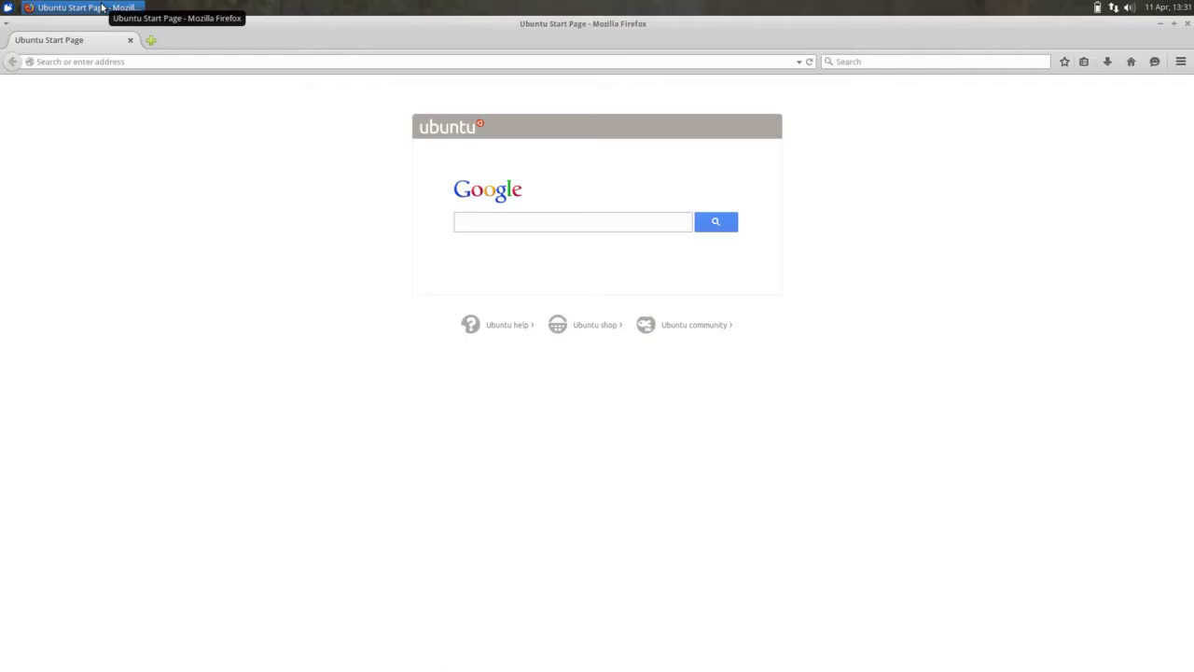
left_click(6, 26)
left_click(6, 26)
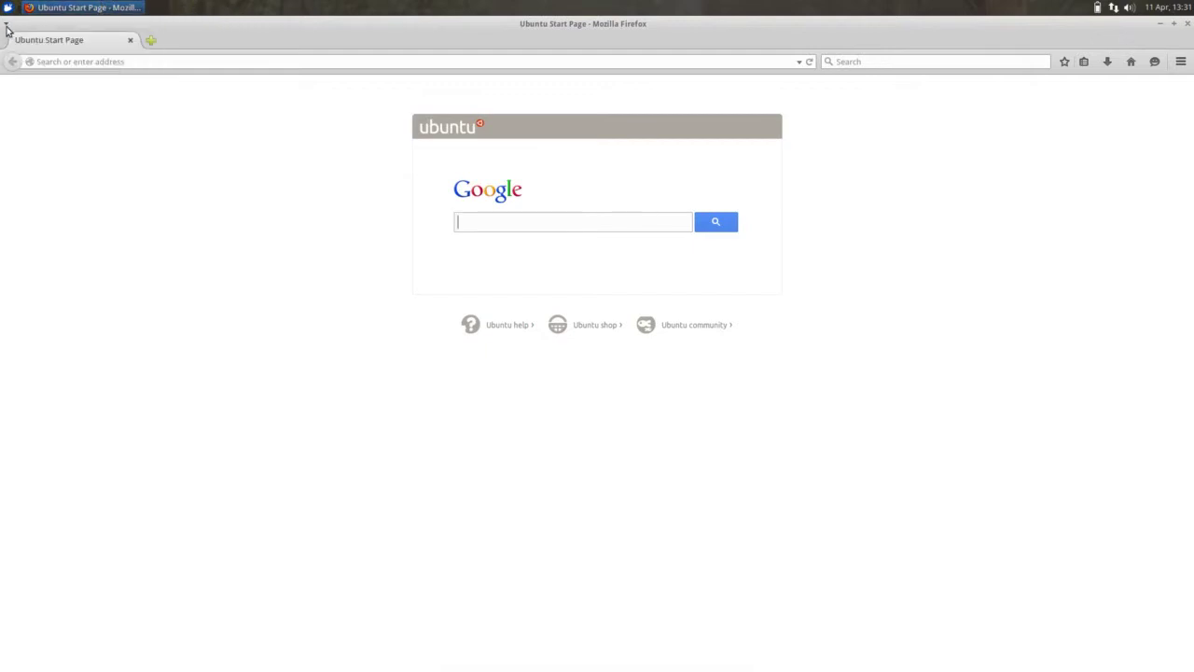
left_click(1188, 25)
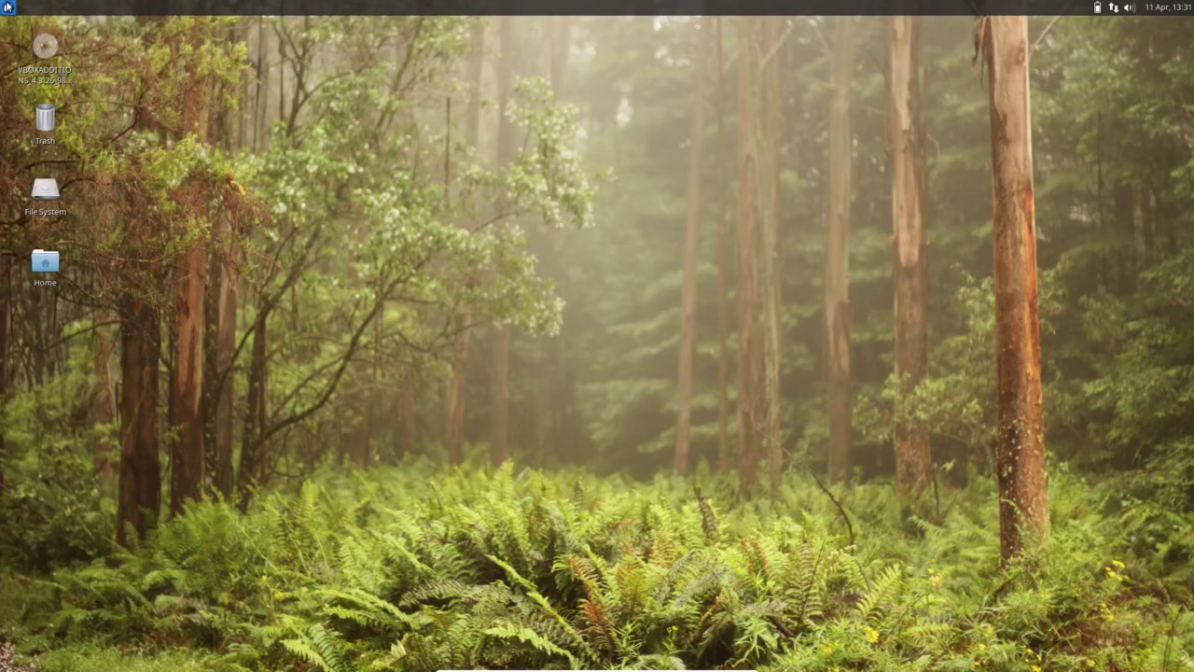
Step: Launch the Mail Reader and the File Manager from the Whisker Menu
left_click(7, 7)
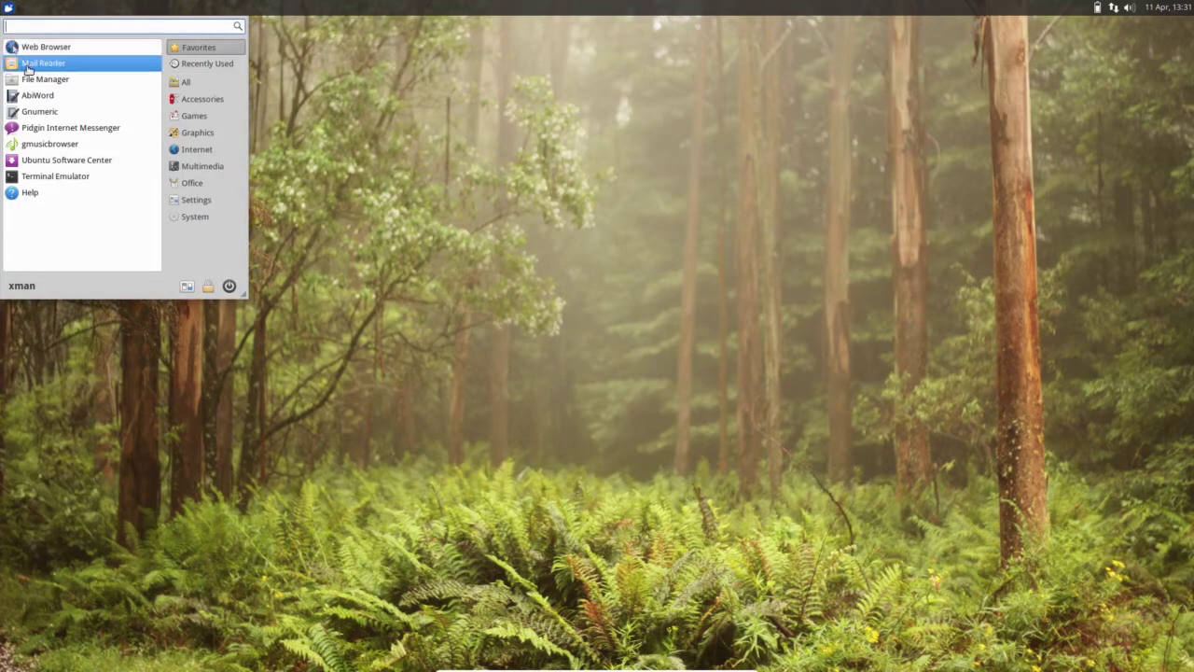
left_click(56, 65)
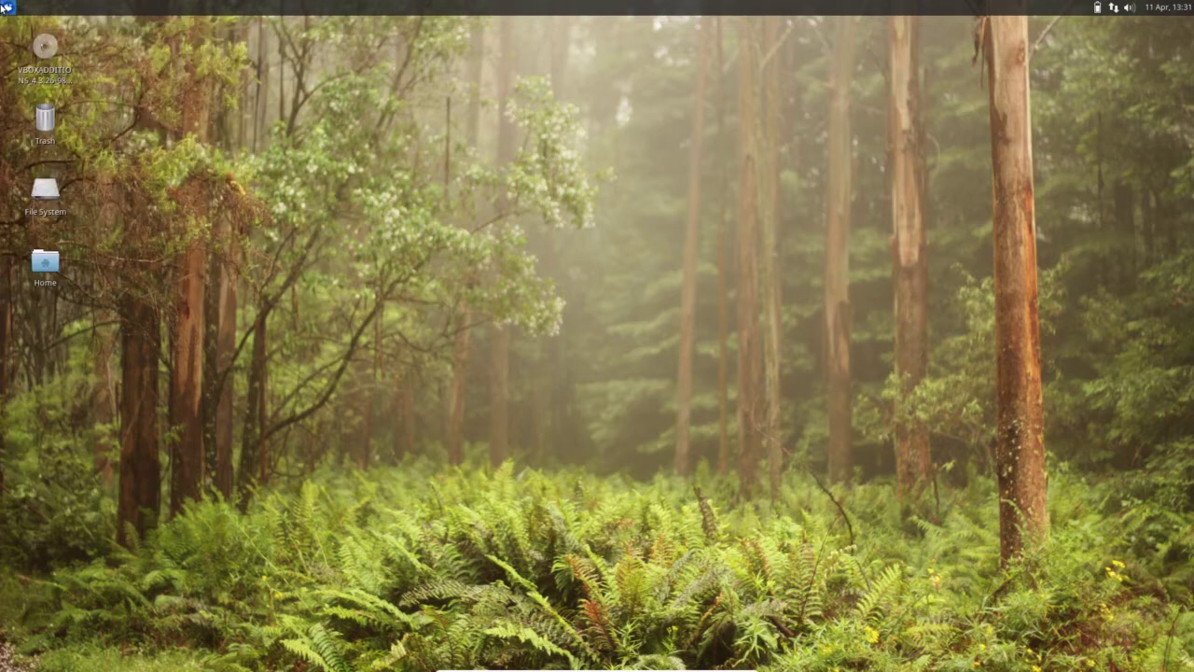
left_click(7, 8)
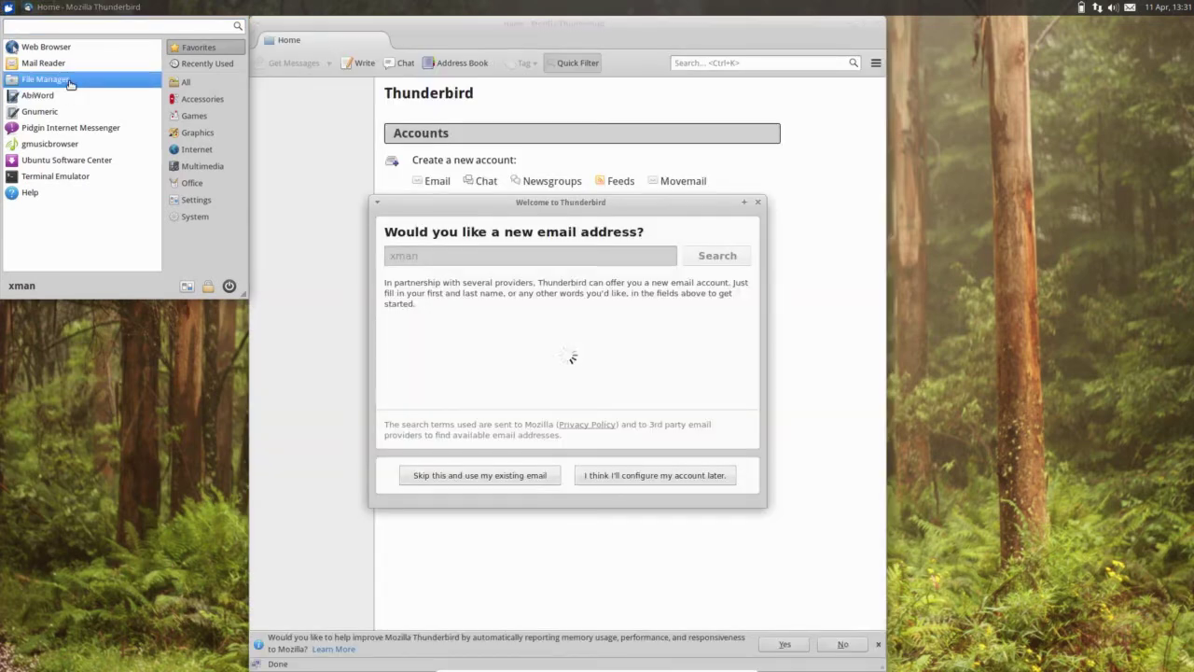
left_click(69, 81)
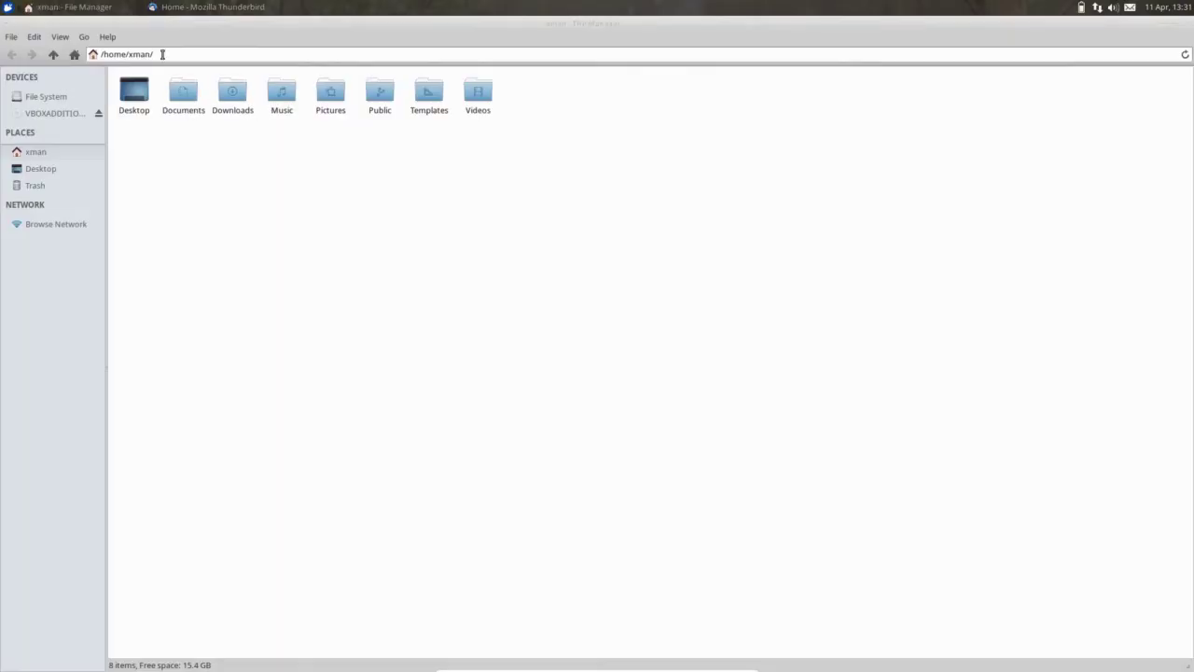
Step: View Thunar's About information, then close the dialog
left_click(105, 38)
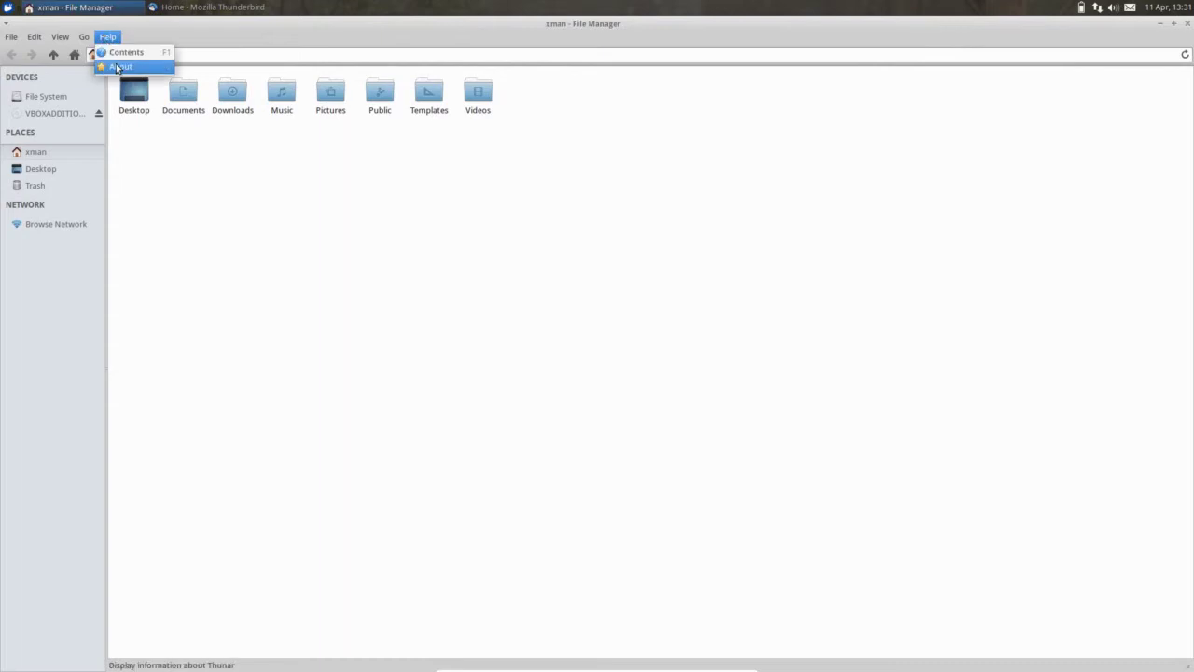
left_click(119, 68)
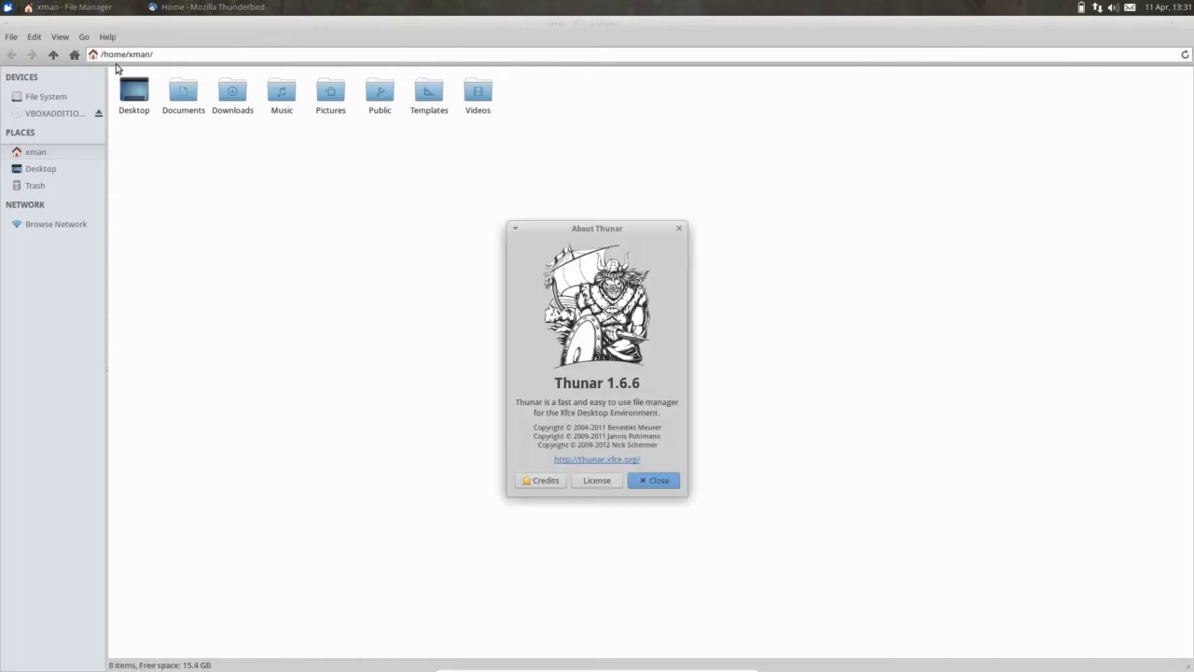
left_click(668, 481)
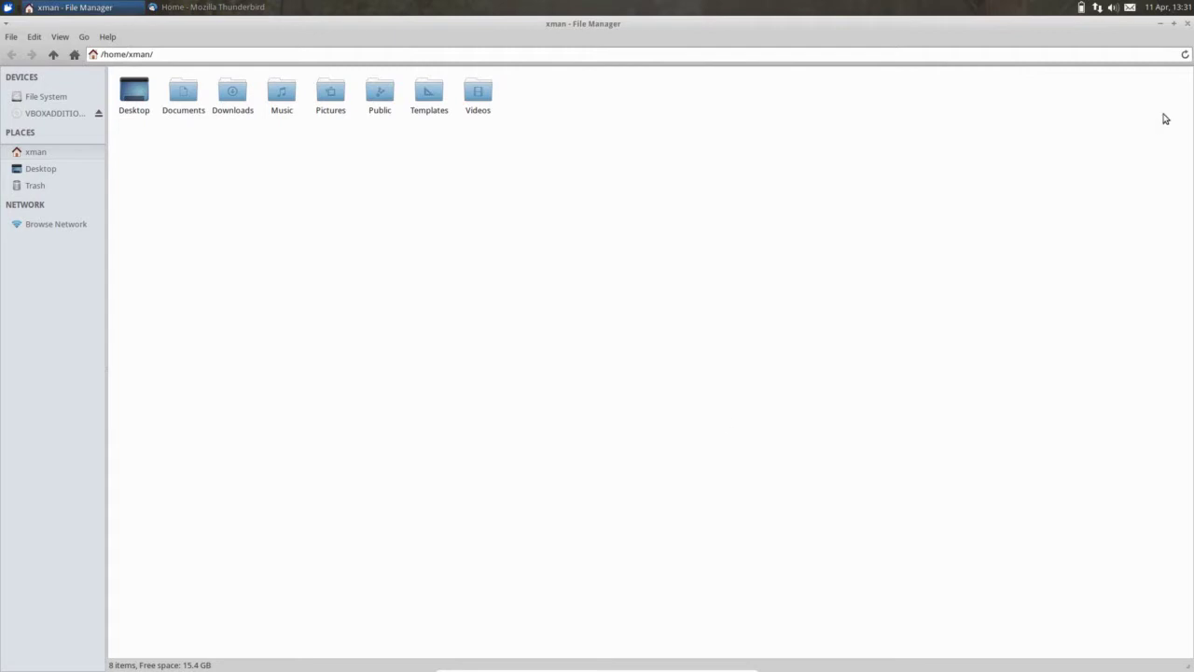
Step: Close Thunar, dismiss Thunderbird's new-email prompt, and maximize Thunderbird, glancing at its window menu
left_click(1185, 23)
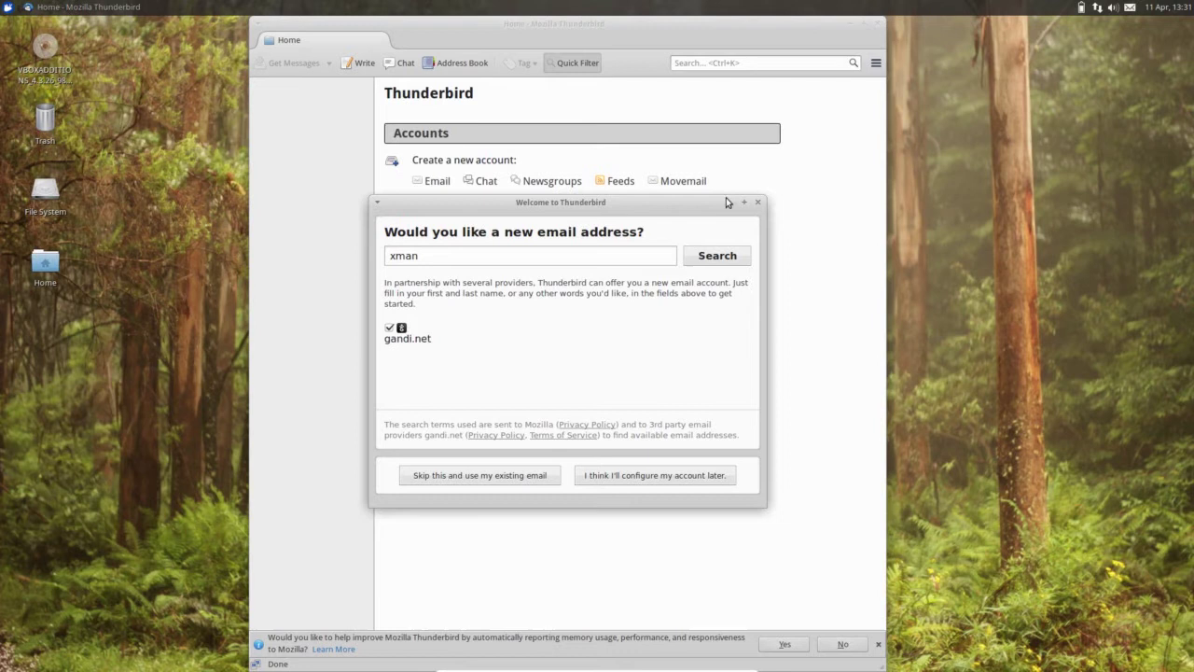
left_click(757, 203)
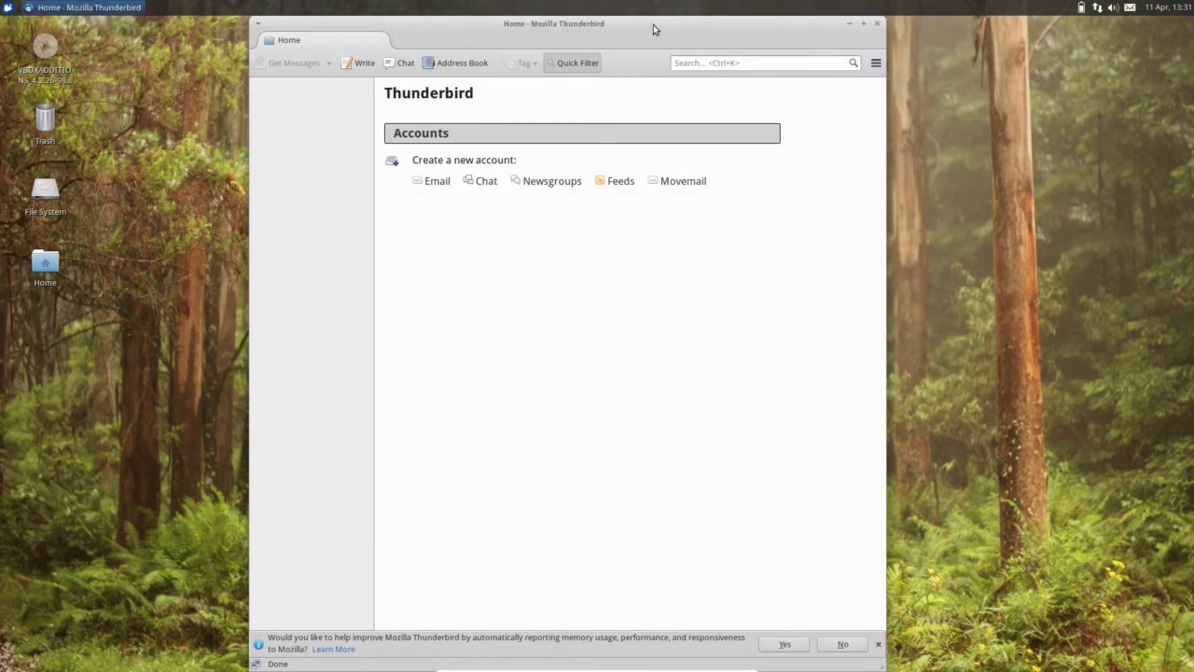
double_click(653, 25)
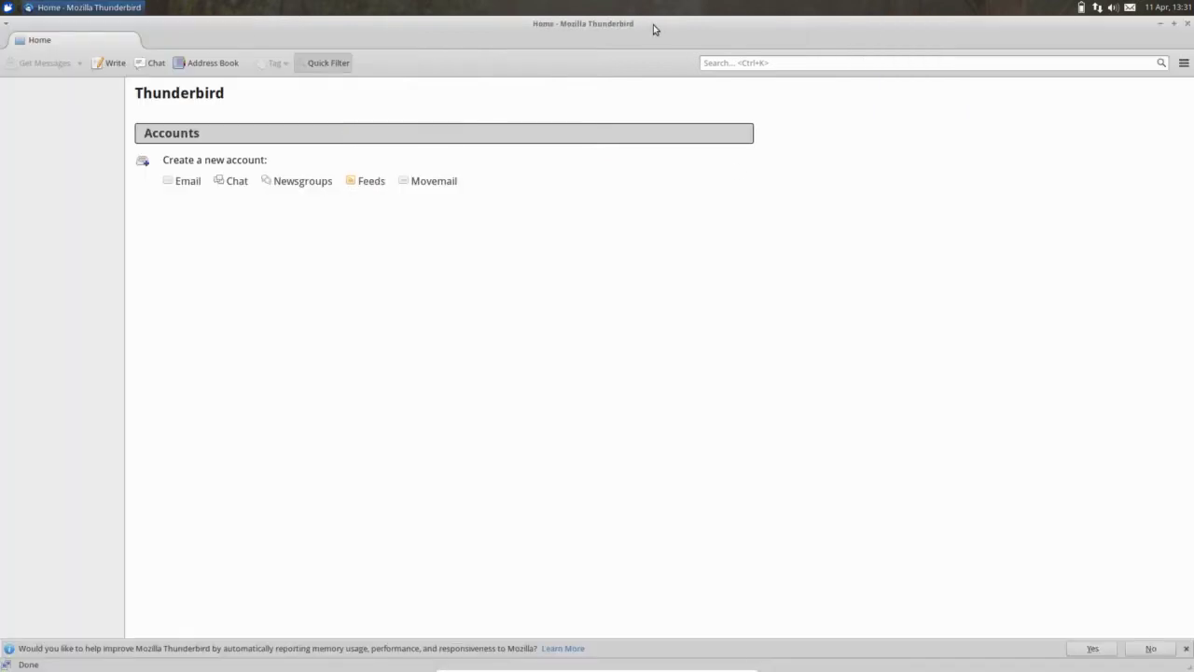
left_click(6, 24)
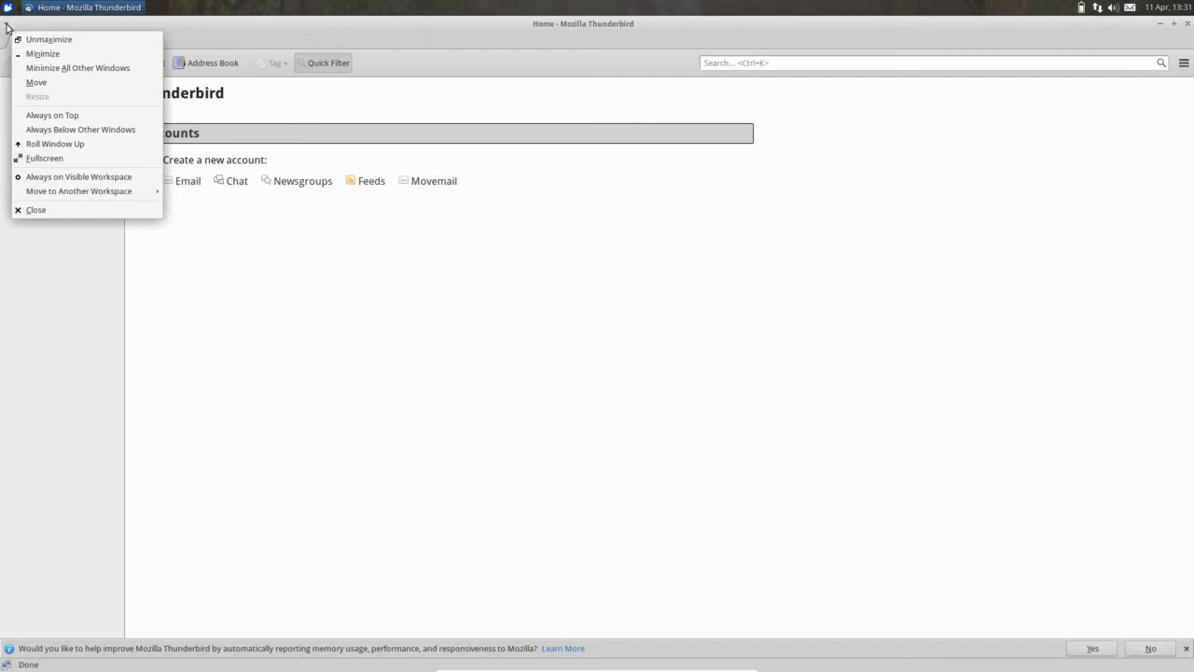
left_click(179, 35)
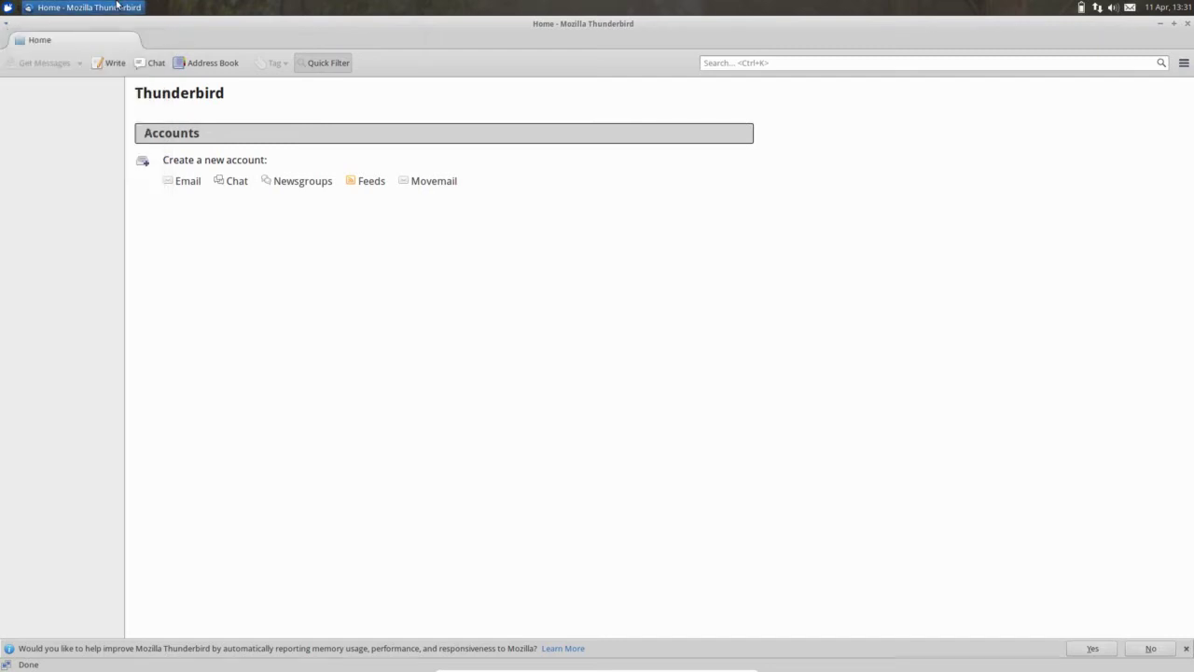
right_click(117, 5)
left_click(147, 26)
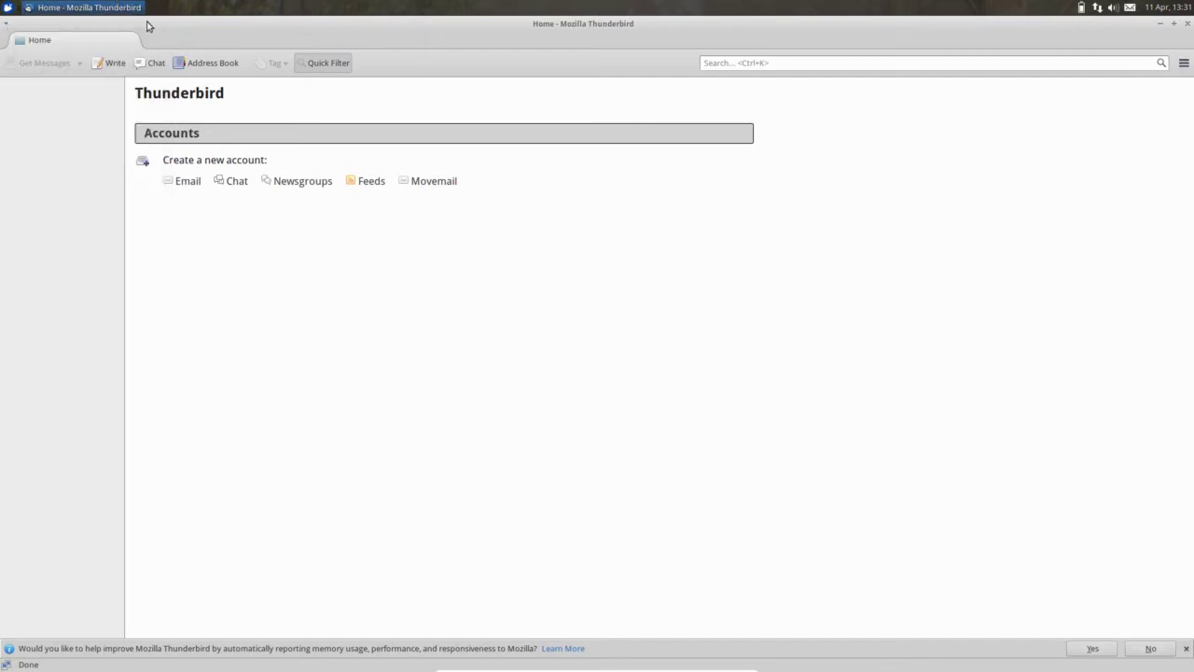
right_click(146, 26)
left_click(493, 80)
Step: Check the Thunderbird version (31.5.0) under Help > About, then quit Thunderbird
left_click(1183, 65)
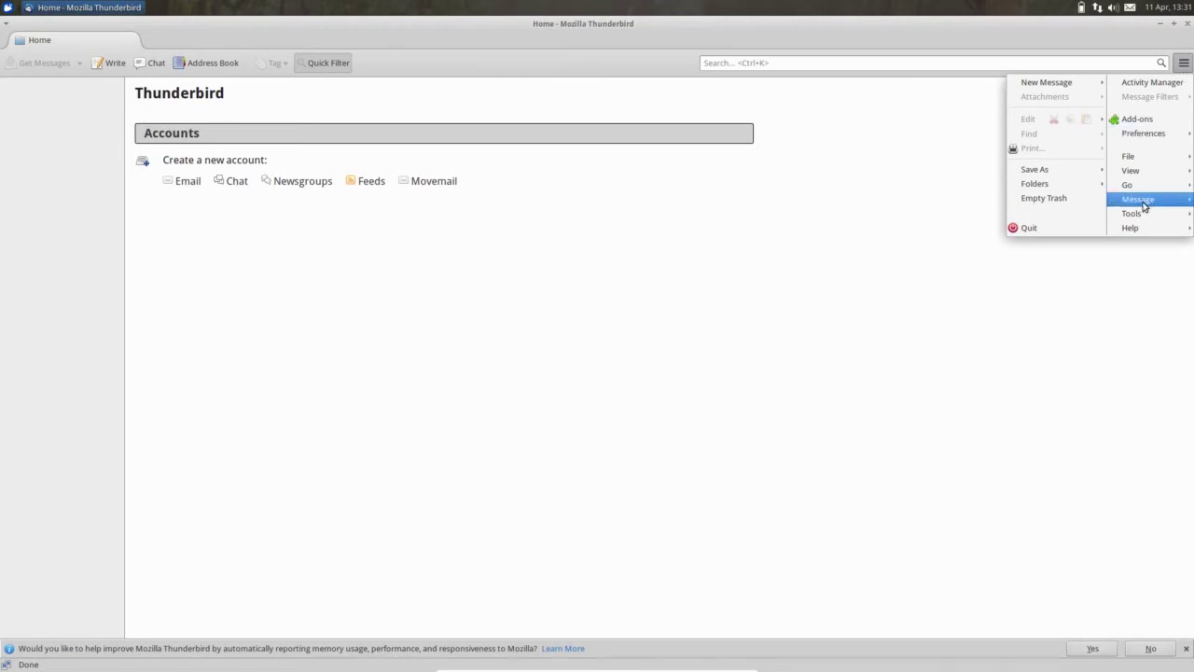
mouse_move(1140, 233)
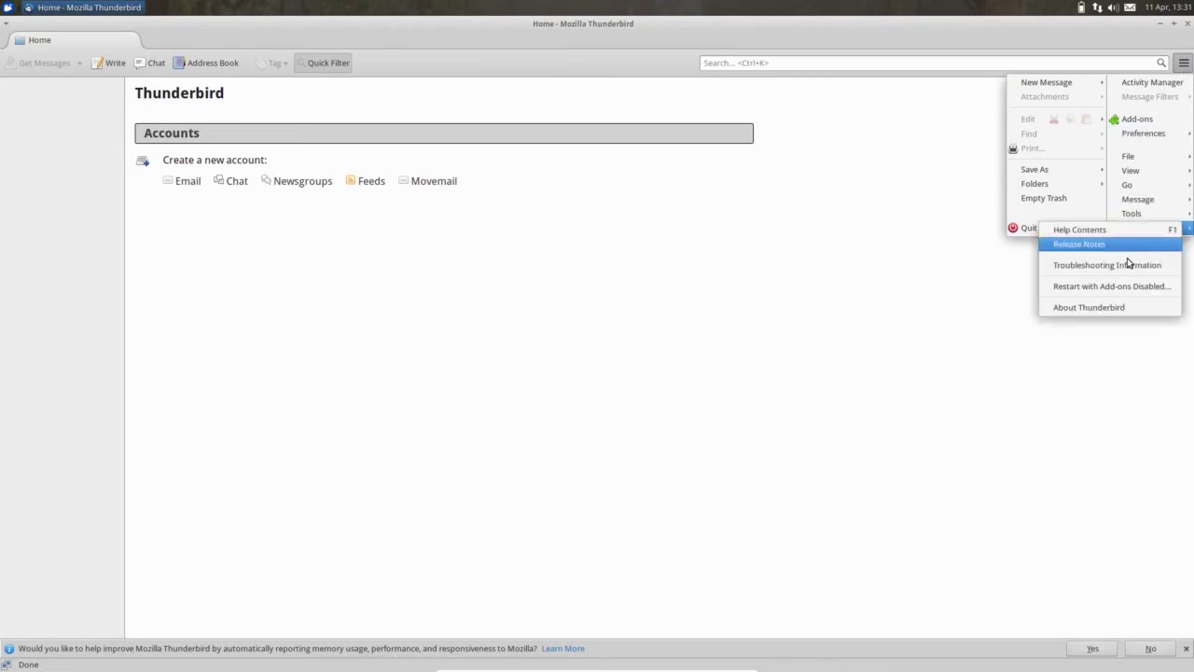
left_click(1106, 308)
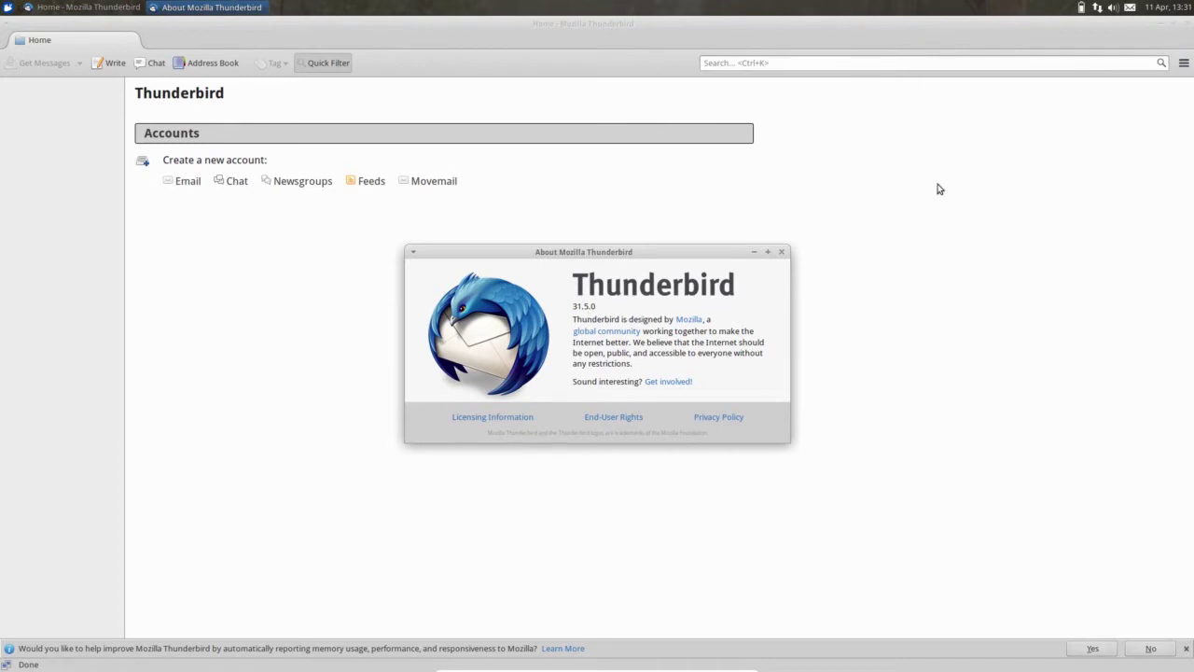
left_click(782, 252)
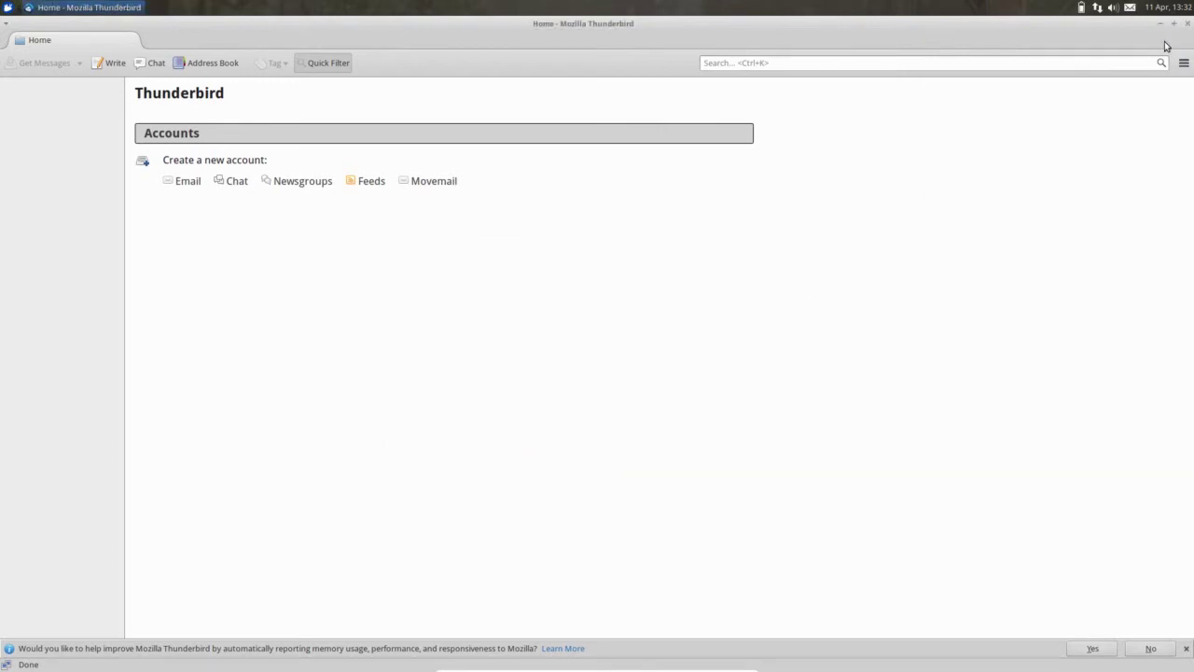
left_click(1187, 22)
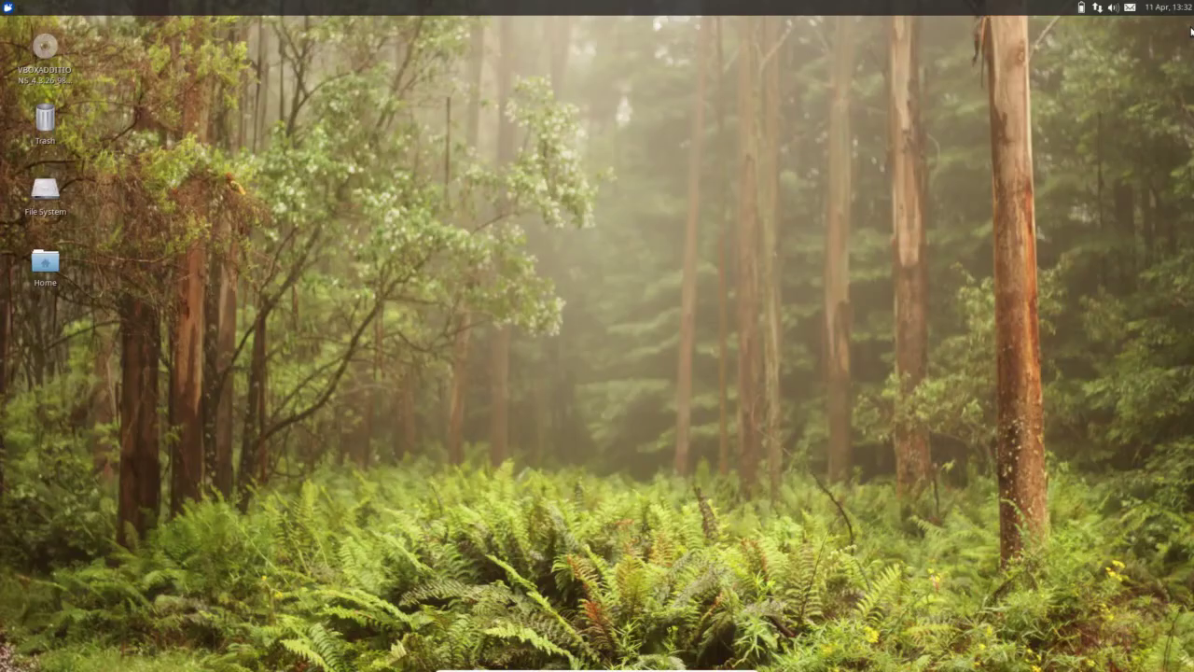
Step: Launch Firefox and confirm version 36.0.1 in its About window, then close the dialog
left_click(9, 8)
left_click(51, 48)
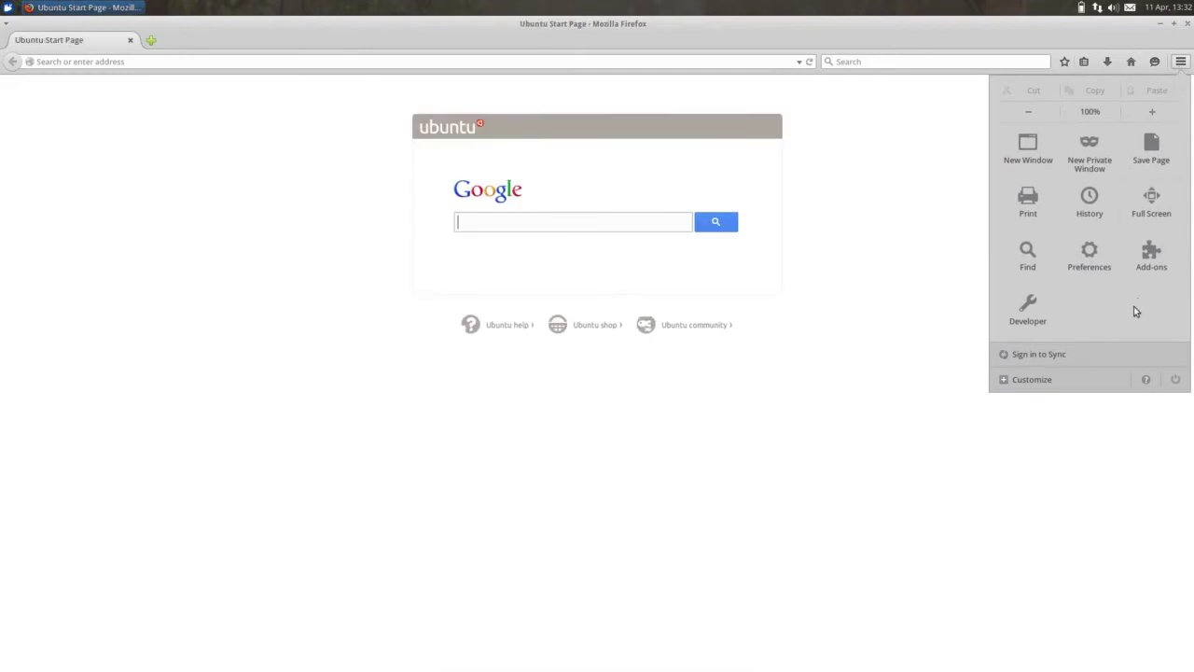
left_click(1147, 383)
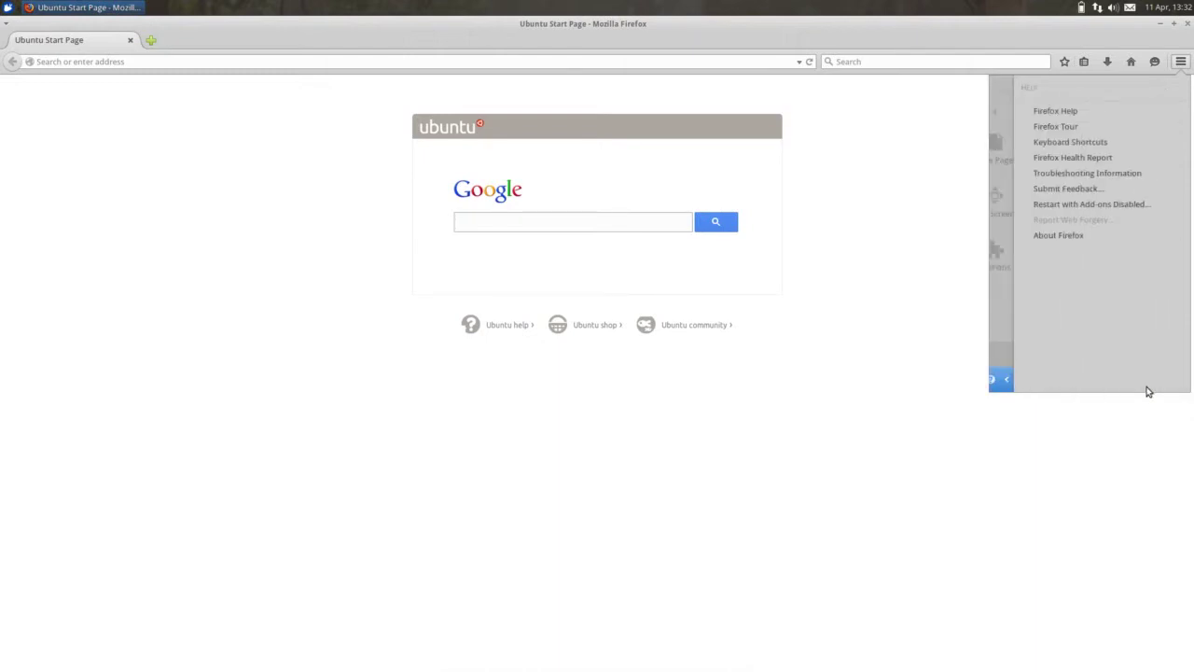
left_click(1061, 238)
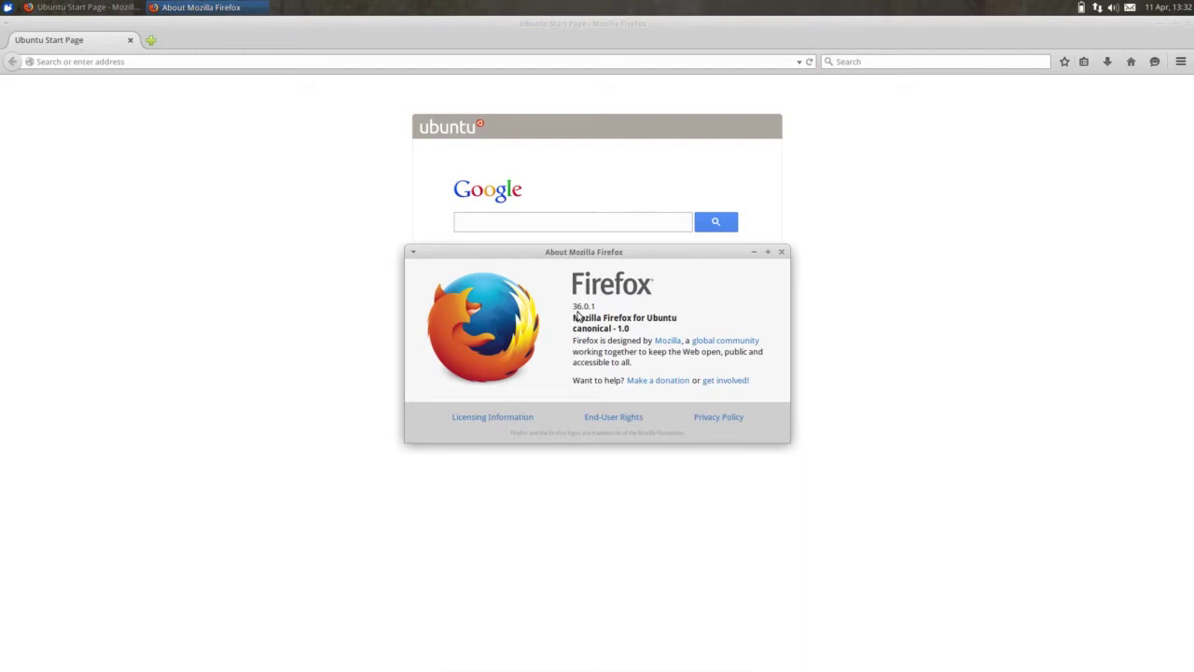
left_click(781, 252)
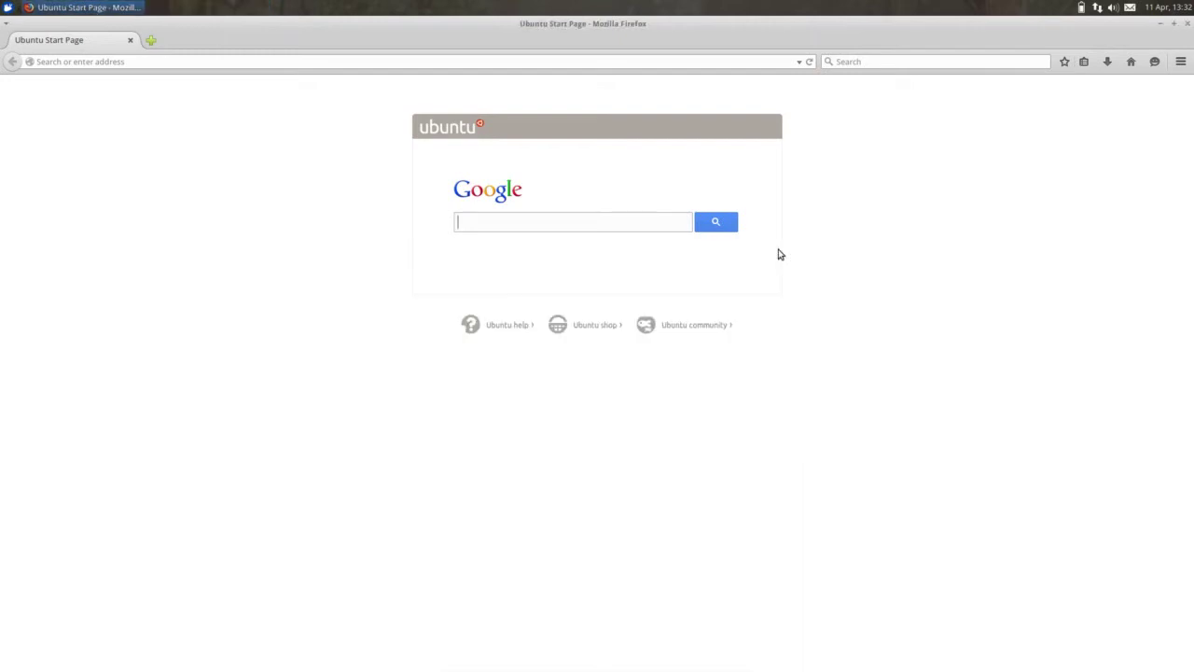
Step: Close Firefox and launch Terminal Emulator, maximized to fill the screen
left_click(1187, 26)
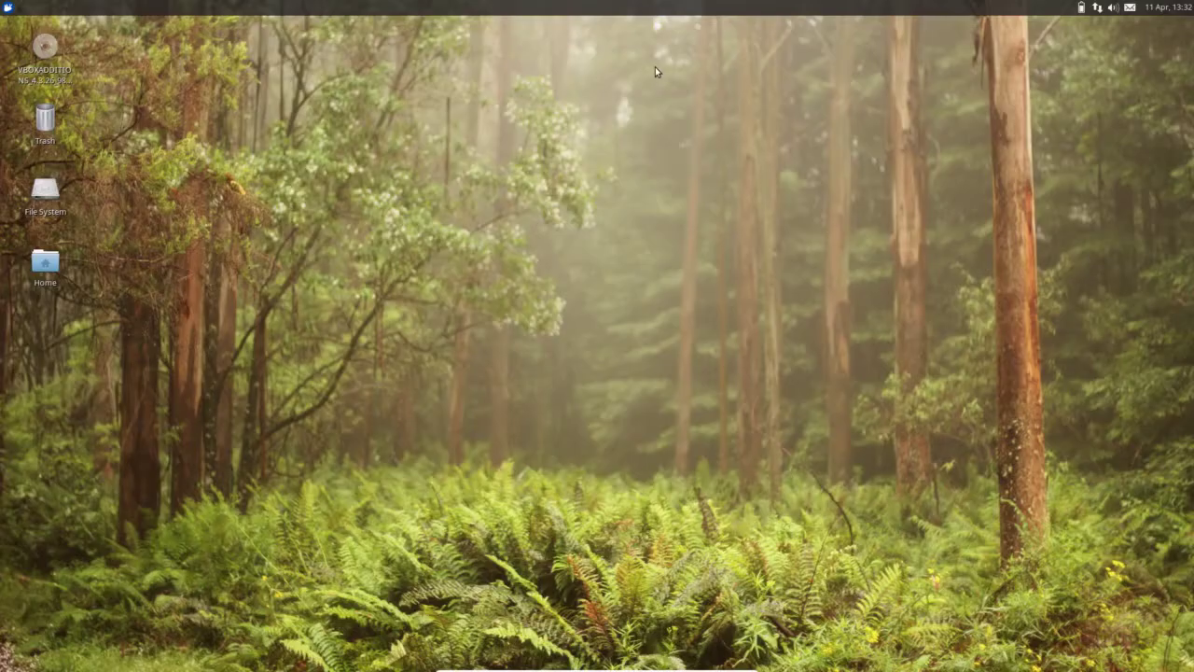
left_click(7, 9)
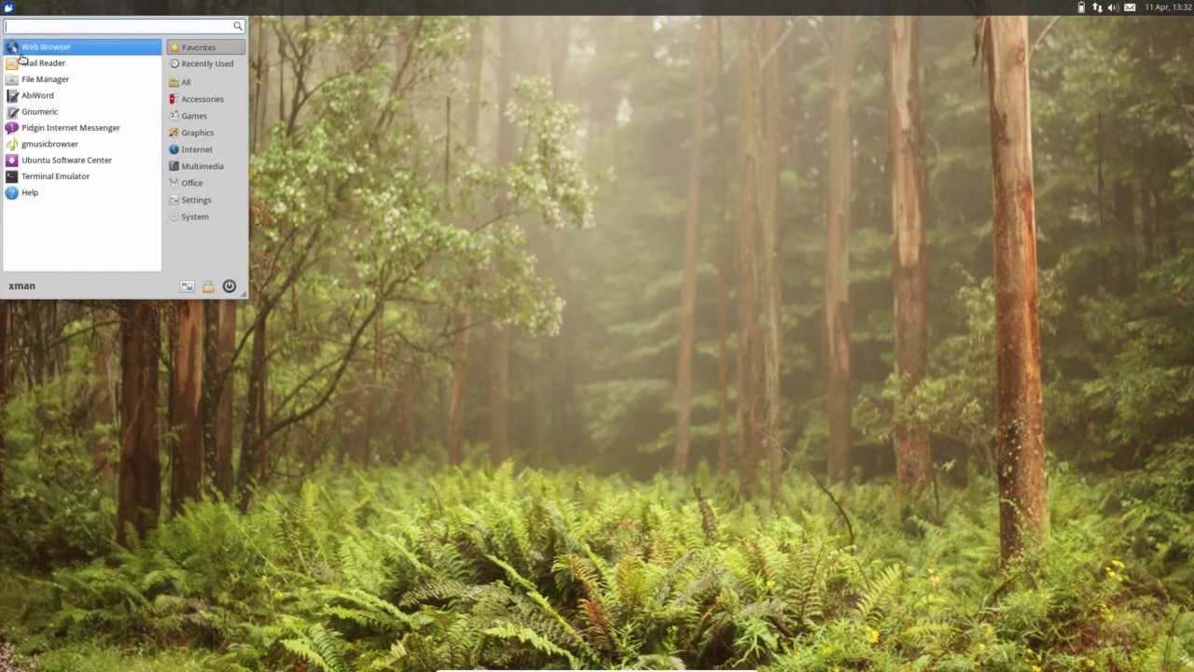
left_click(41, 178)
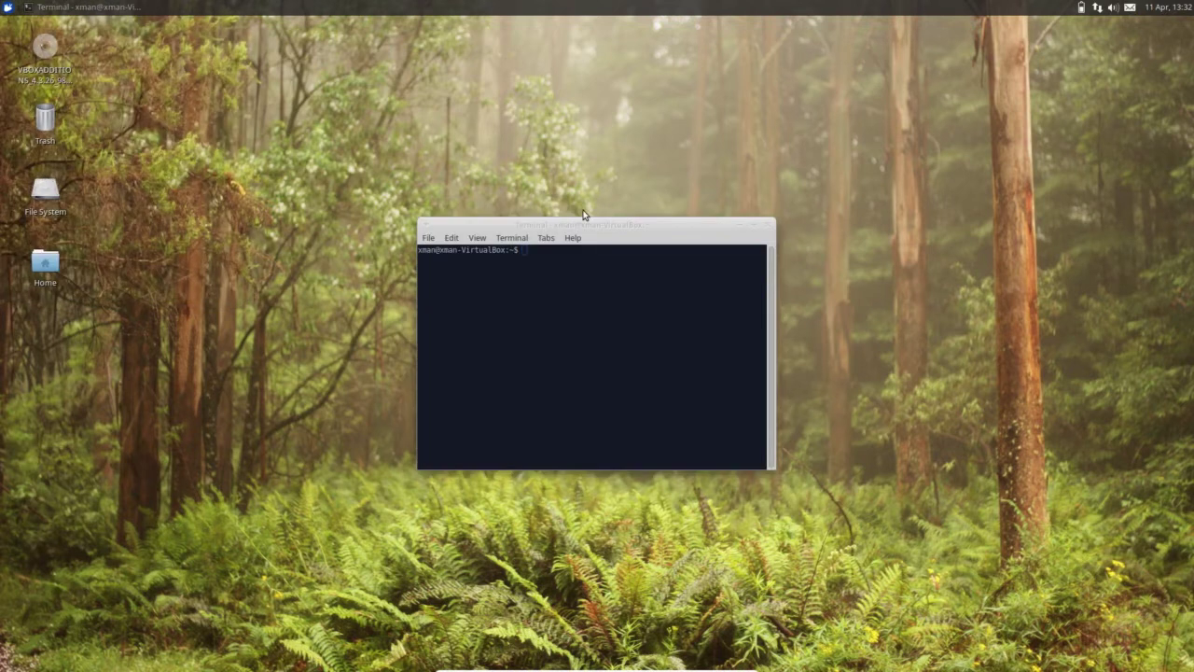
double_click(616, 225)
Step: Run uname -r to show the kernel release 3.19.0-10-generic
key("Return")
key("Return")
key("Return")
key("Return")
key("Return")
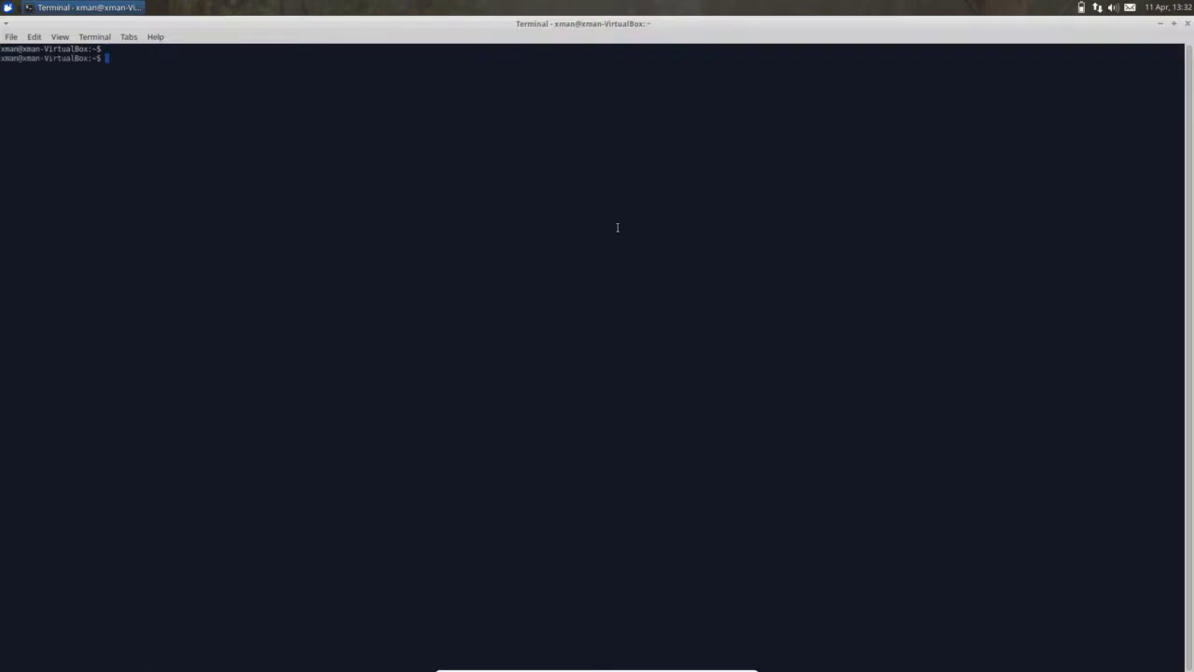
key("Return")
key("Return")
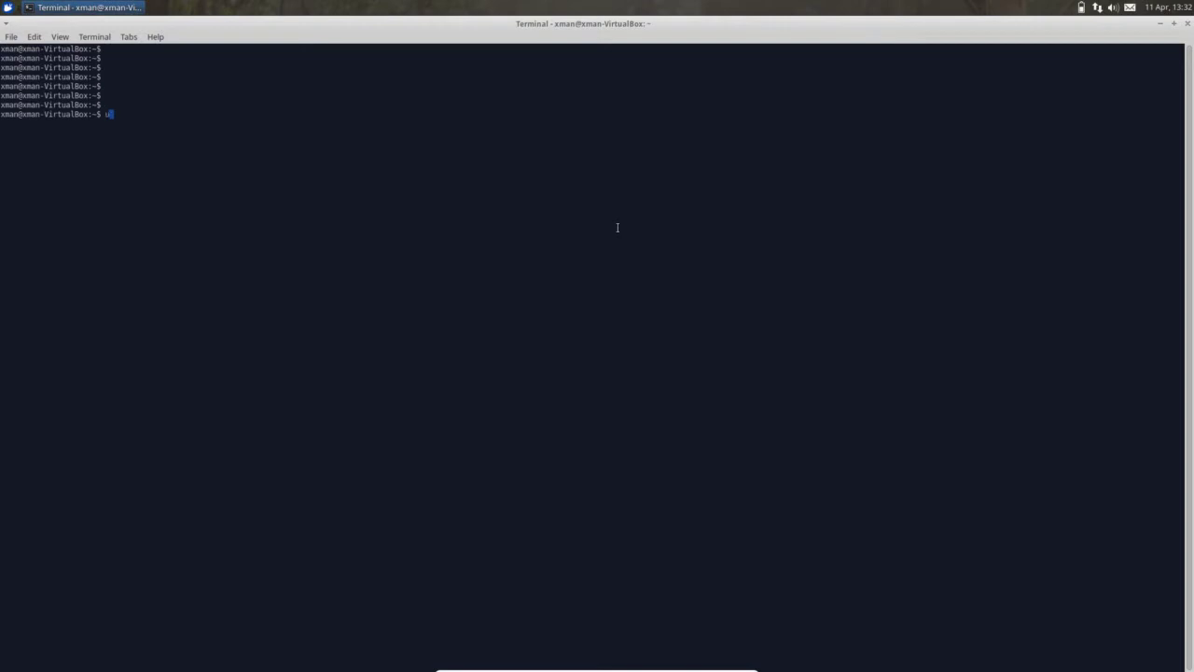
type("uname -r")
key("Return")
key("Return")
key("Return")
key("Return")
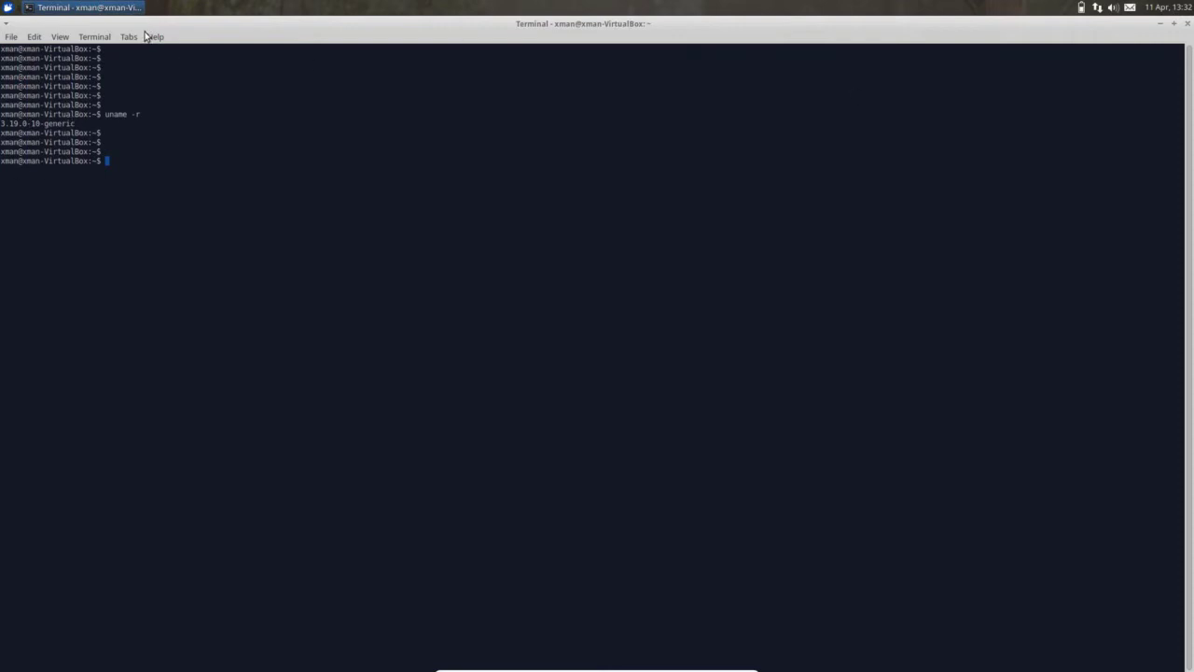
Step: Confirm xfce4-terminal version 0.6.3 in Help > About, then close the terminal
left_click(147, 37)
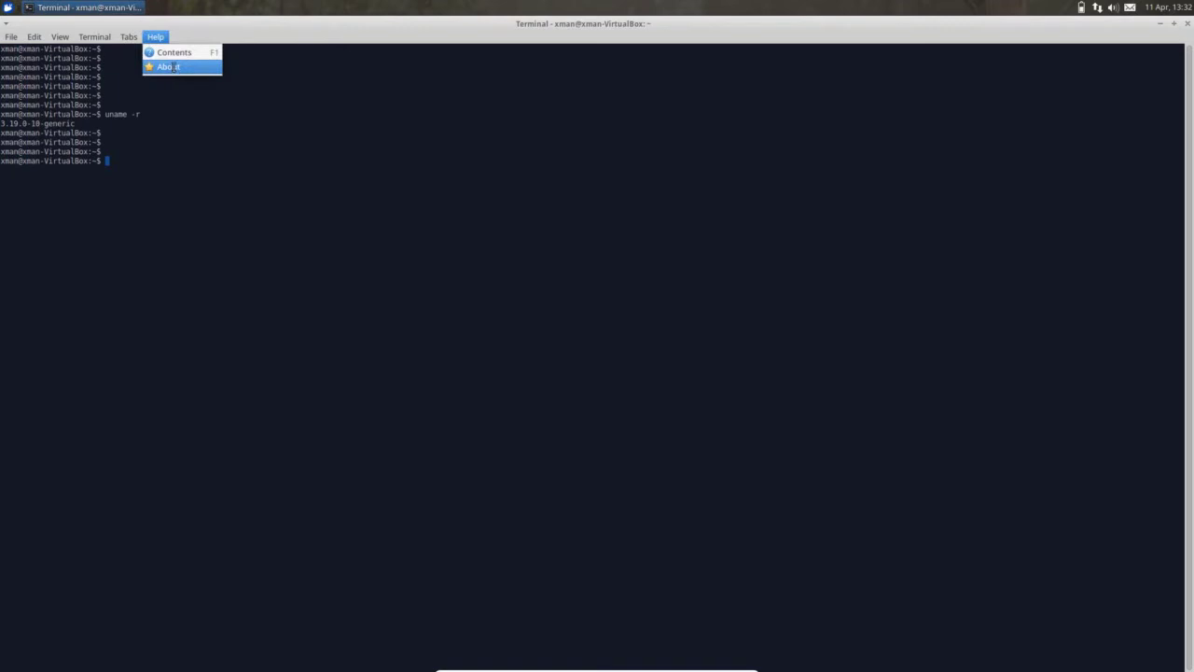
left_click(169, 67)
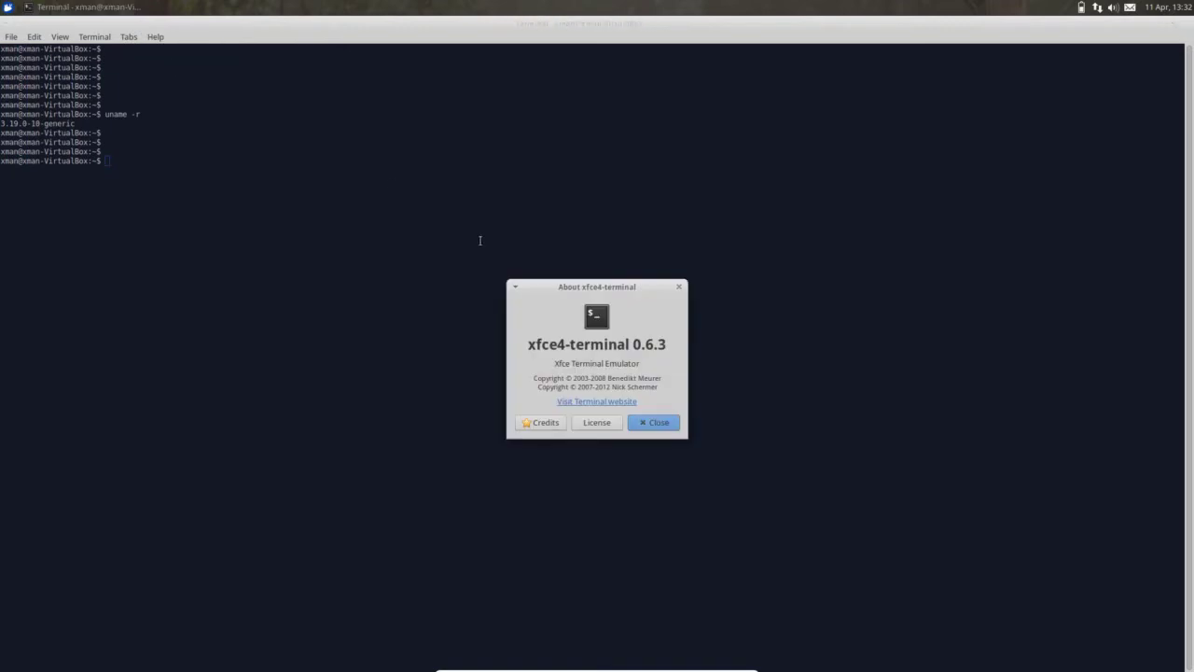
left_click(657, 423)
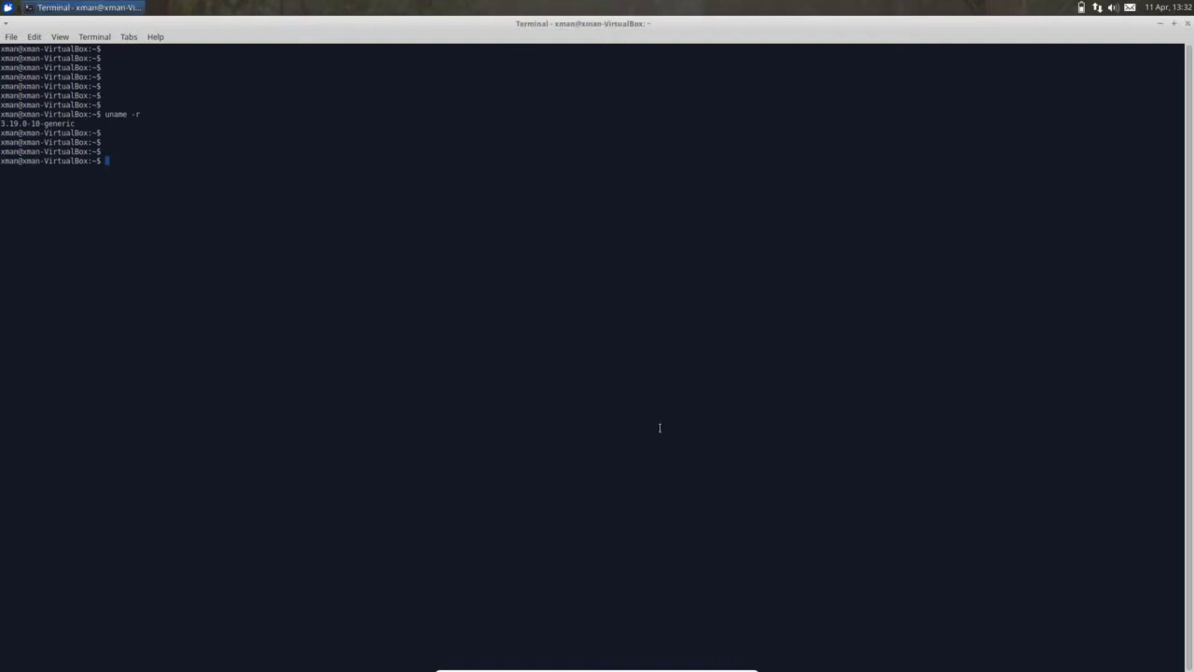
left_click(1188, 25)
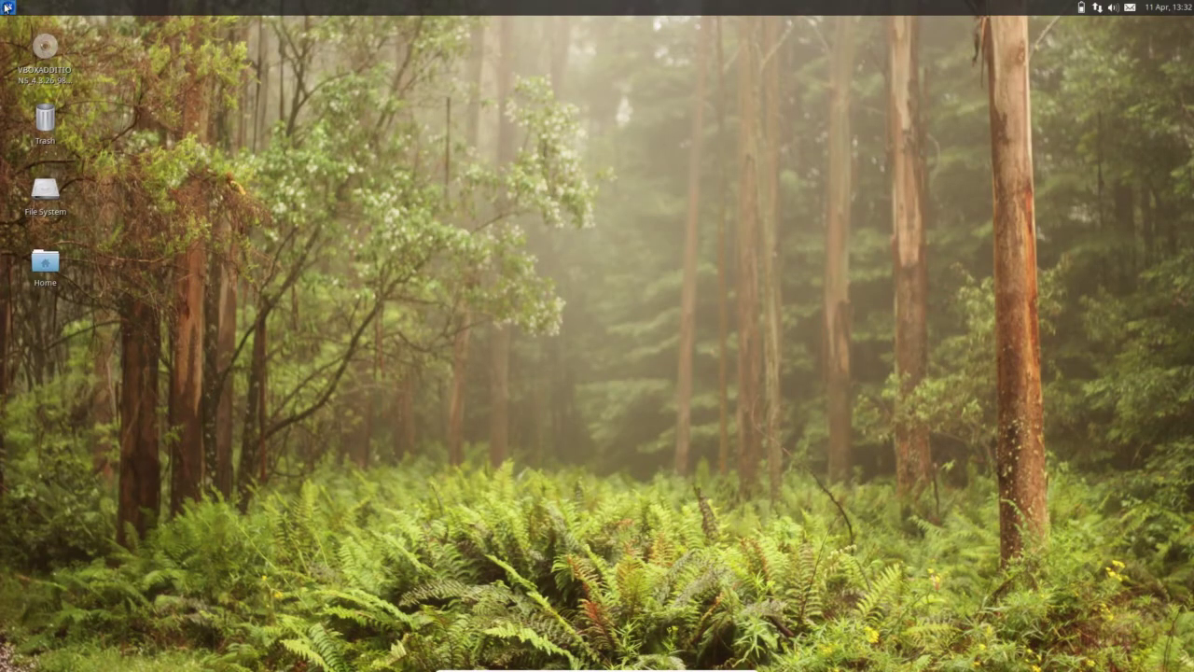
Step: Open the Whisker Menu and browse Accessories, Games, then the Graphics applications
left_click(9, 7)
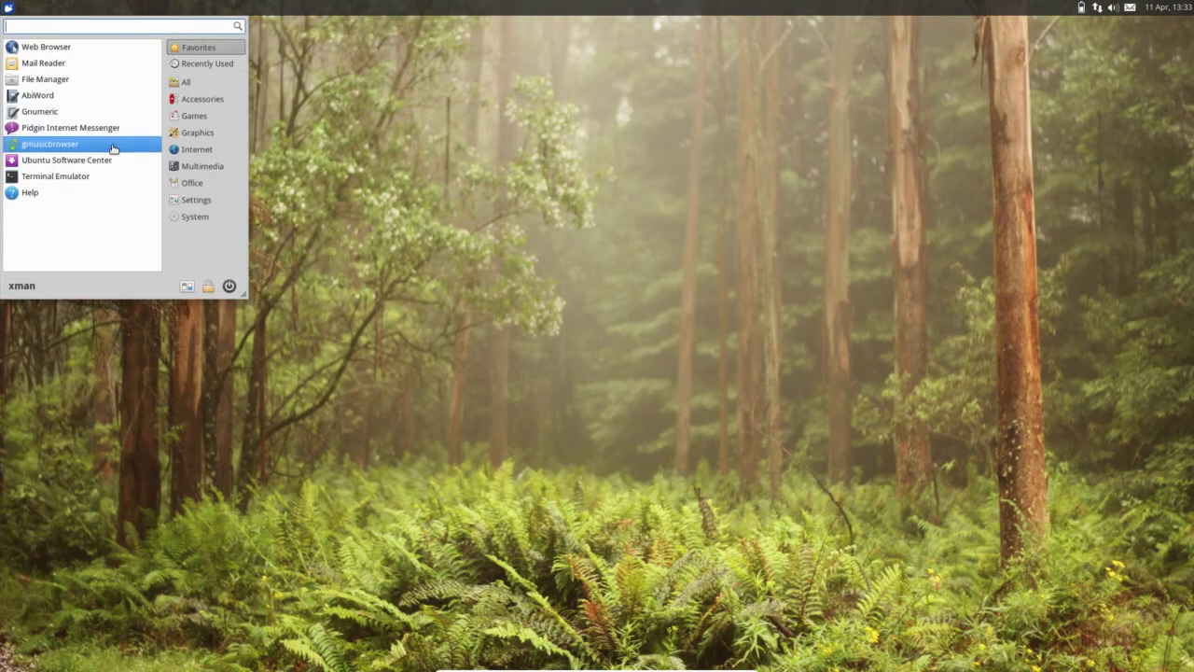
left_click(204, 100)
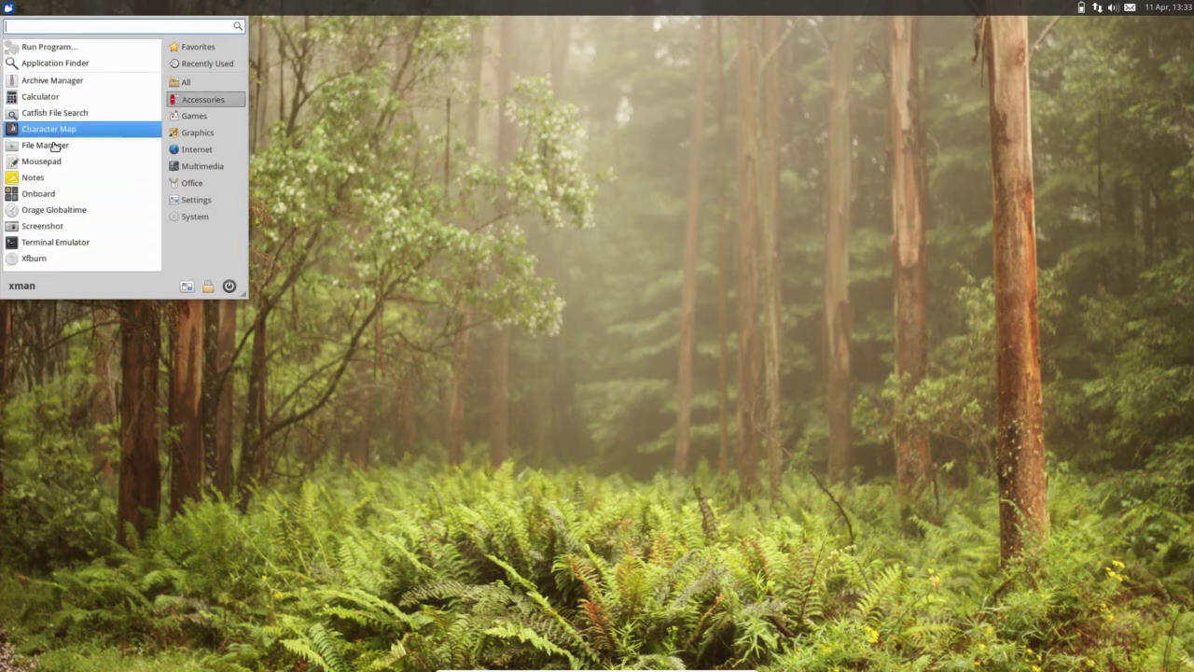
left_click(202, 118)
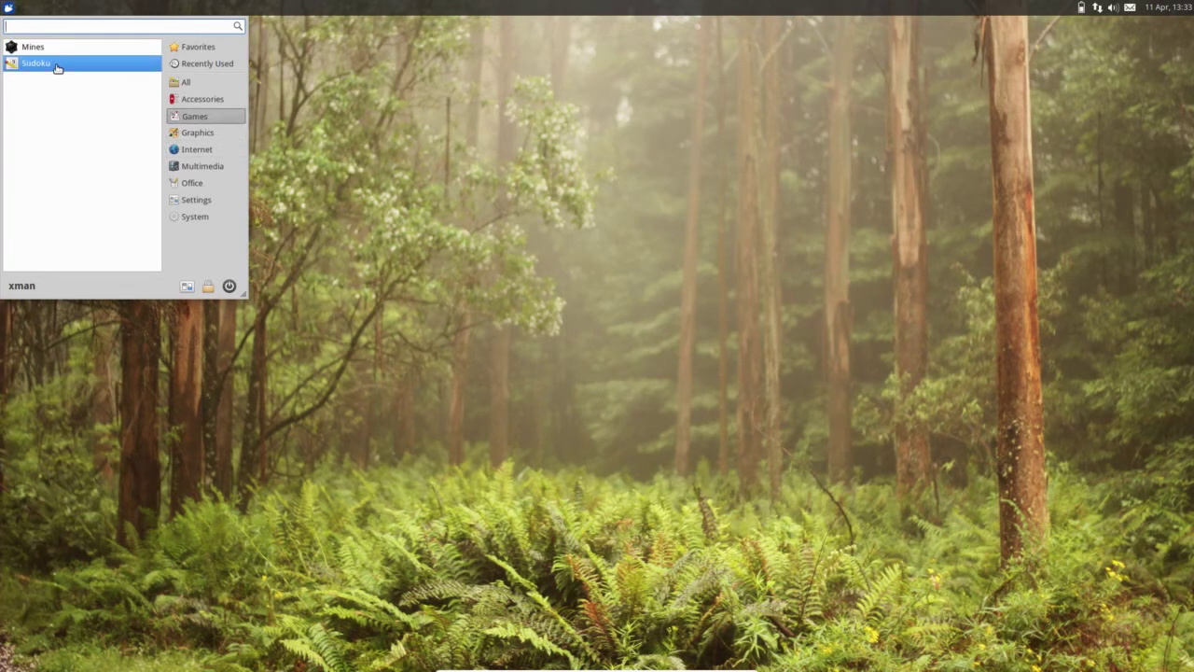
left_click(213, 137)
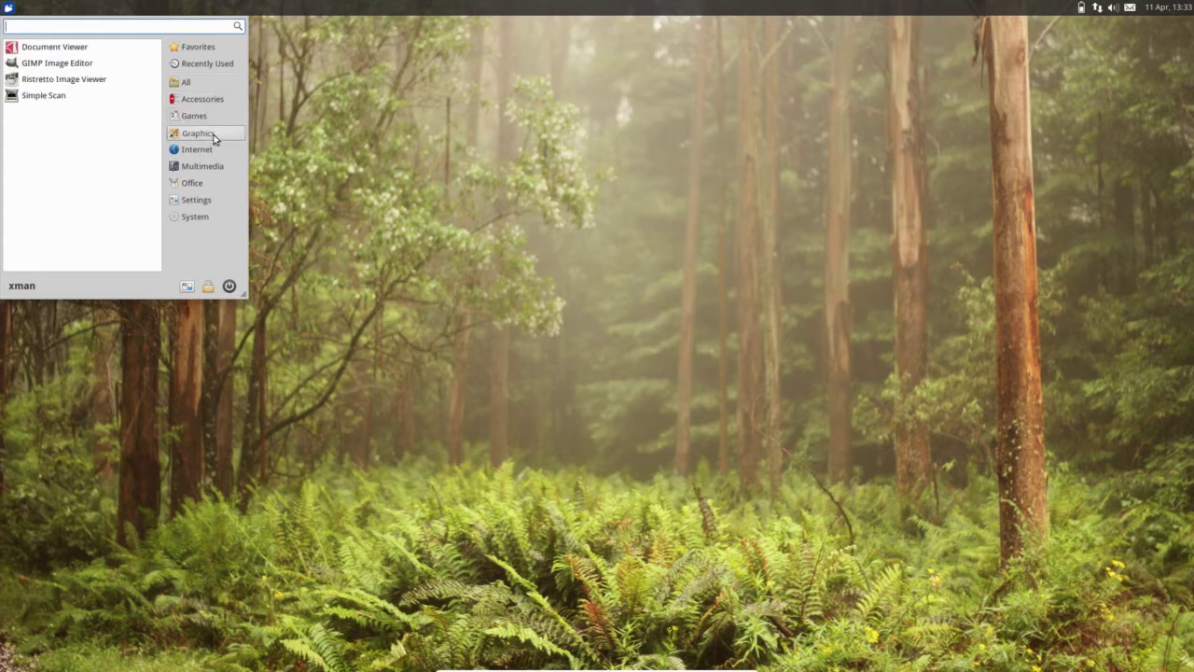
Step: Start GIMP, close its toolbox, Layers–Brushes dock and main window, and reopen the Whisker Menu
left_click(75, 67)
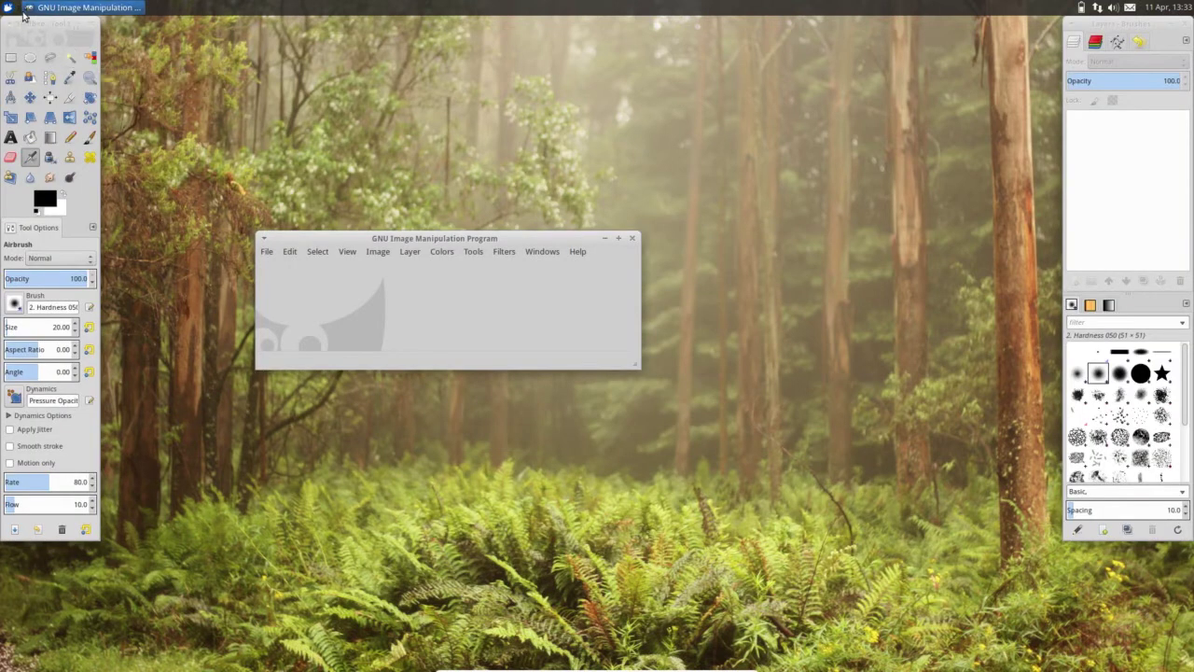
left_click(94, 30)
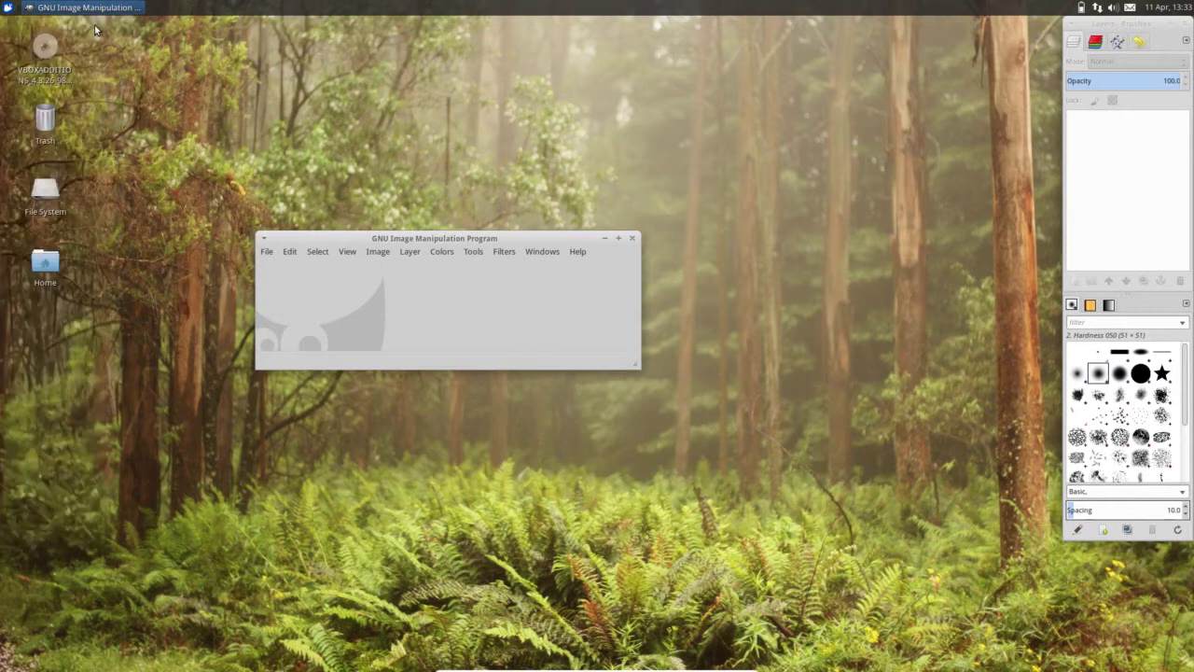
left_click(1186, 25)
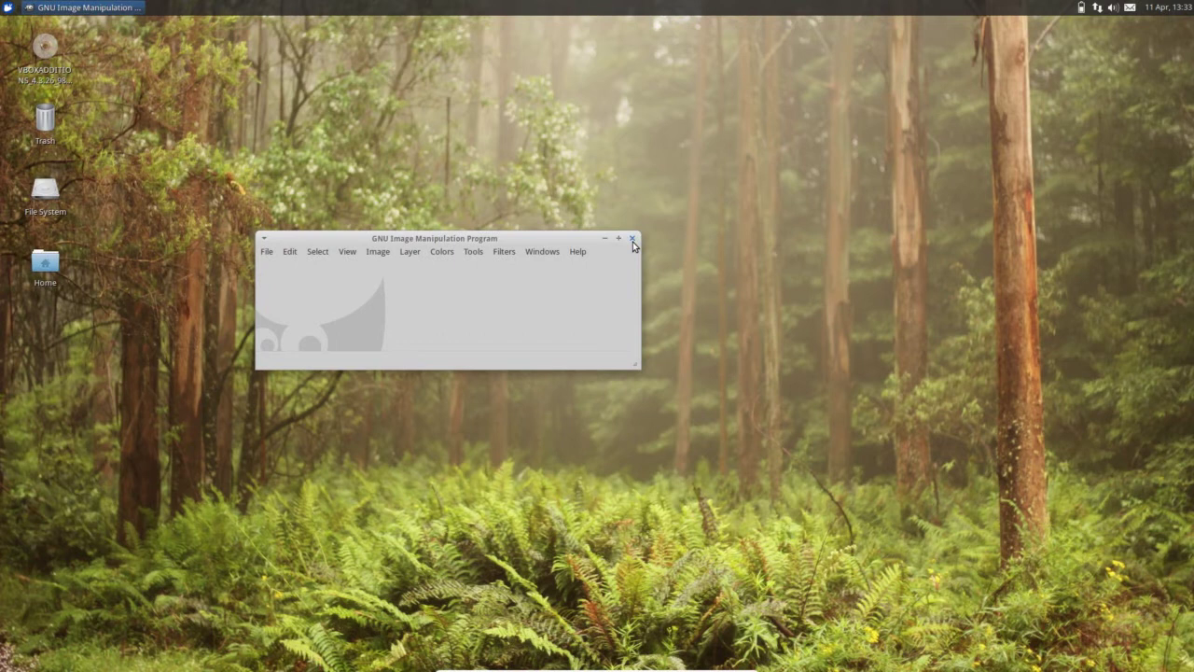
left_click(631, 239)
left_click(7, 7)
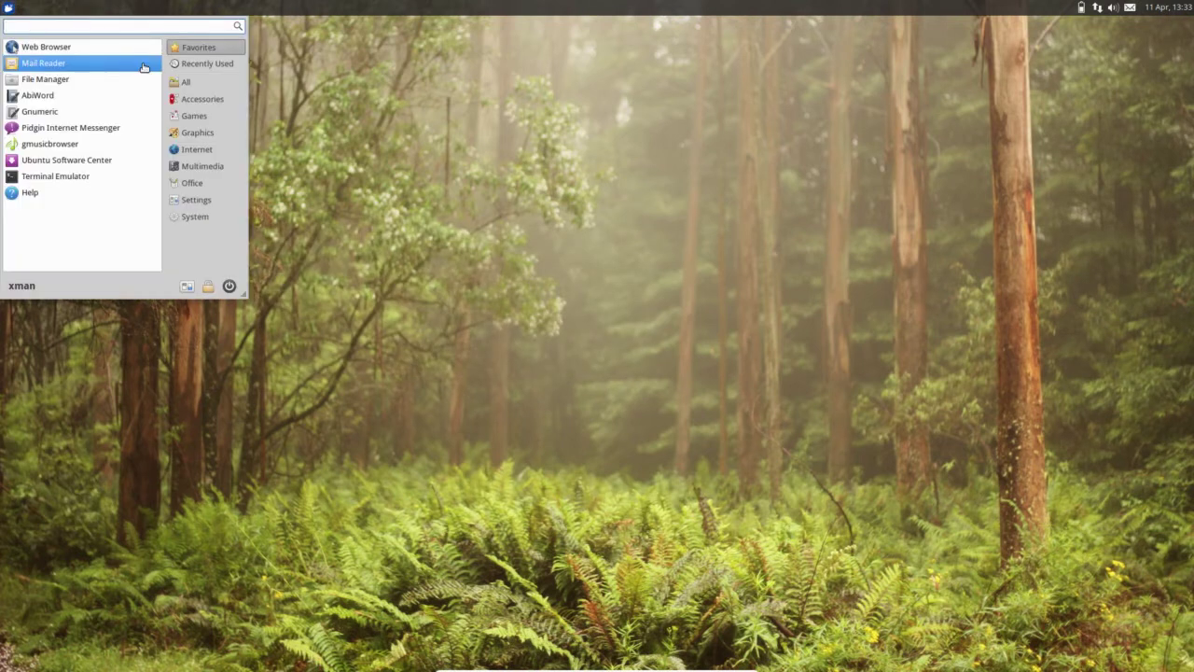
Step: Launch Transmission from the Internet category and cancel its file-sharing disclaimer
left_click(196, 133)
left_click(199, 149)
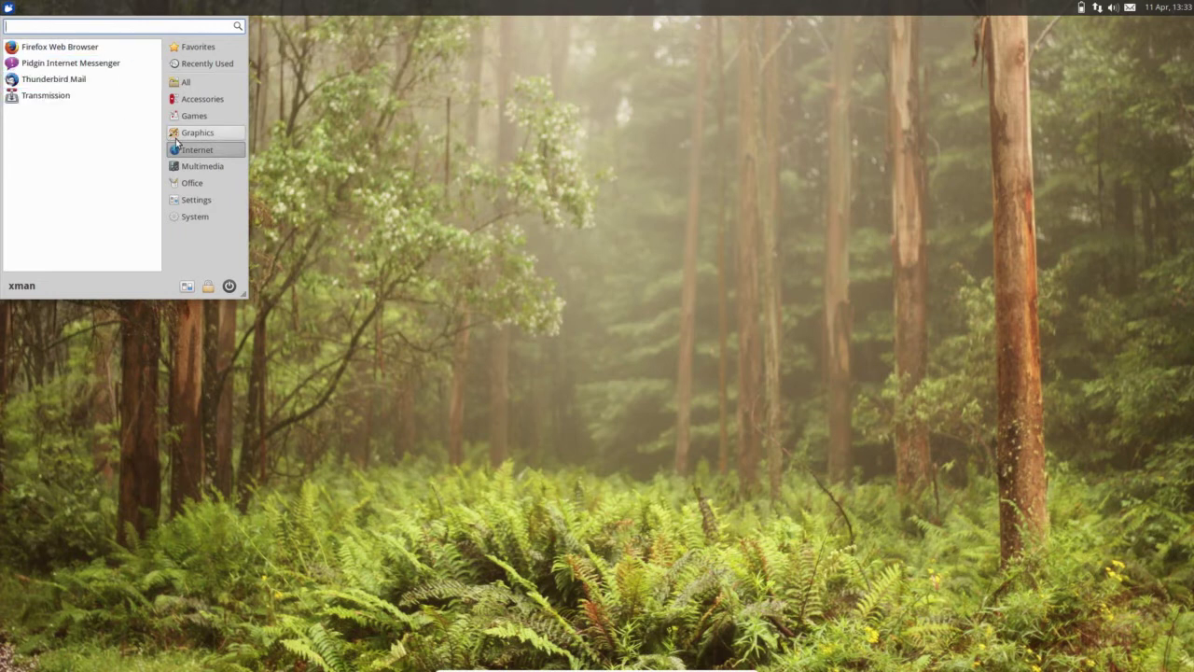
left_click(42, 97)
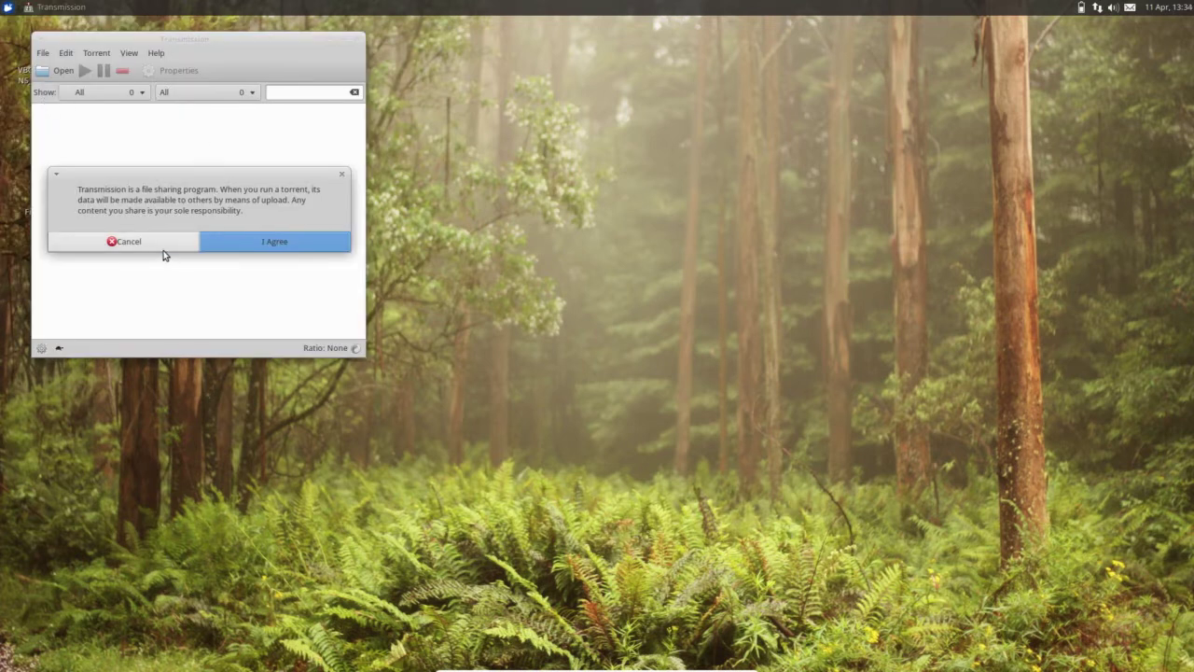
left_click(128, 242)
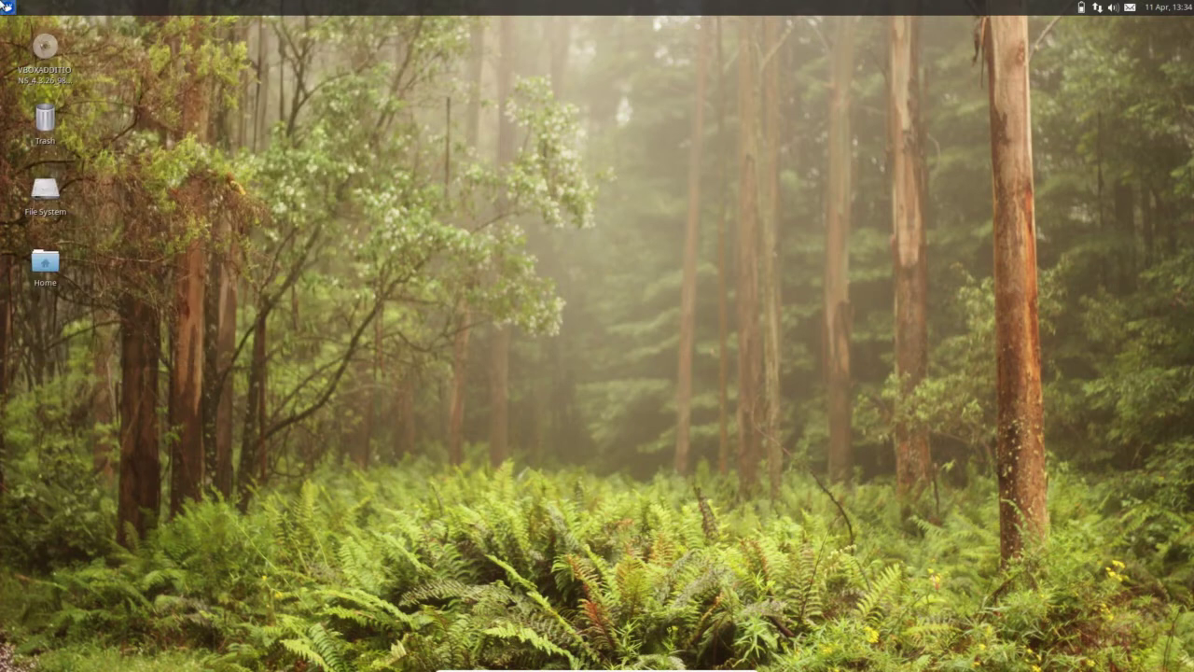
Step: Browse the Multimedia, Office and Settings categories, ending on System's Gigolo and Task Manager
left_click(7, 7)
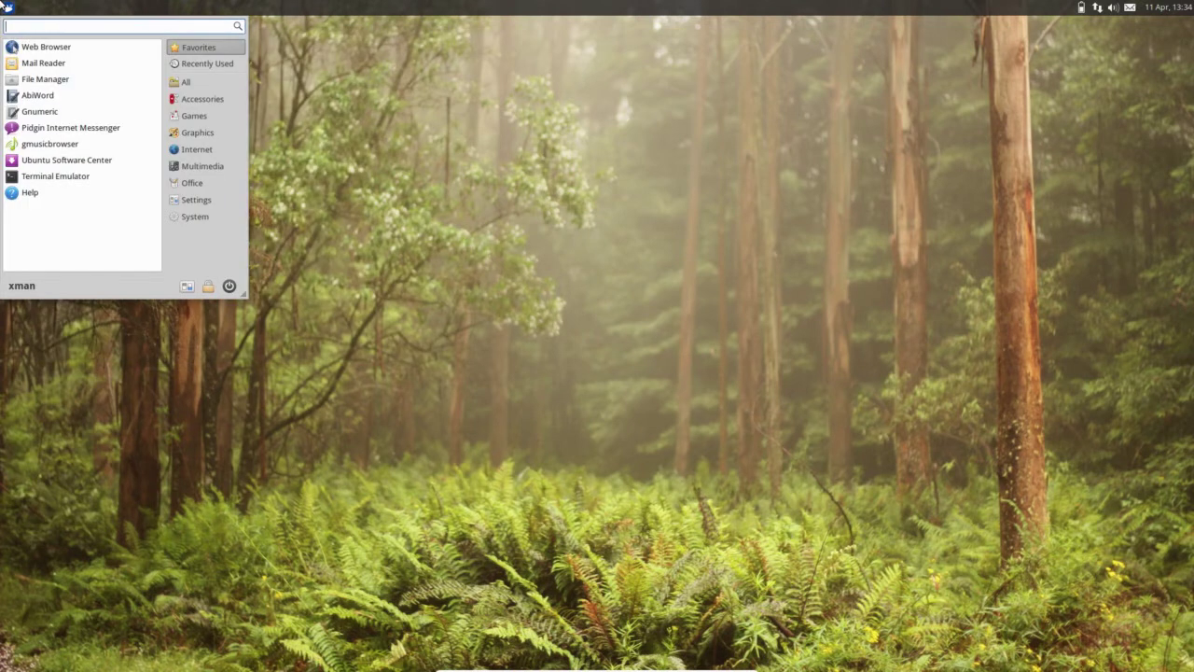
left_click(212, 167)
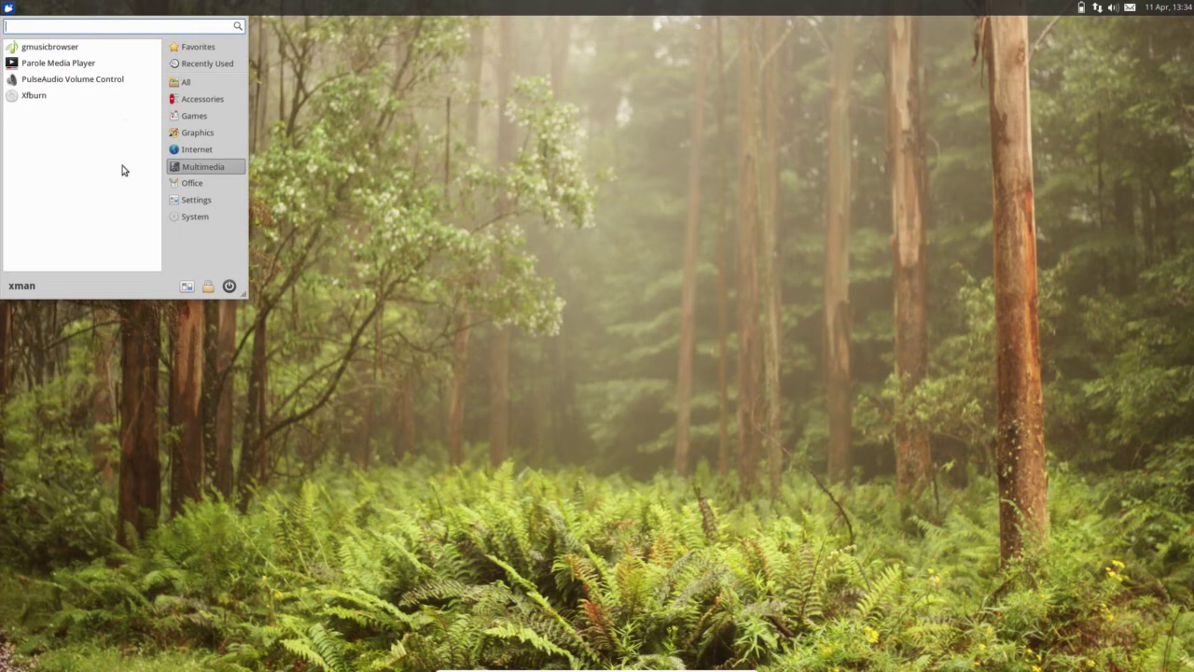
left_click(181, 185)
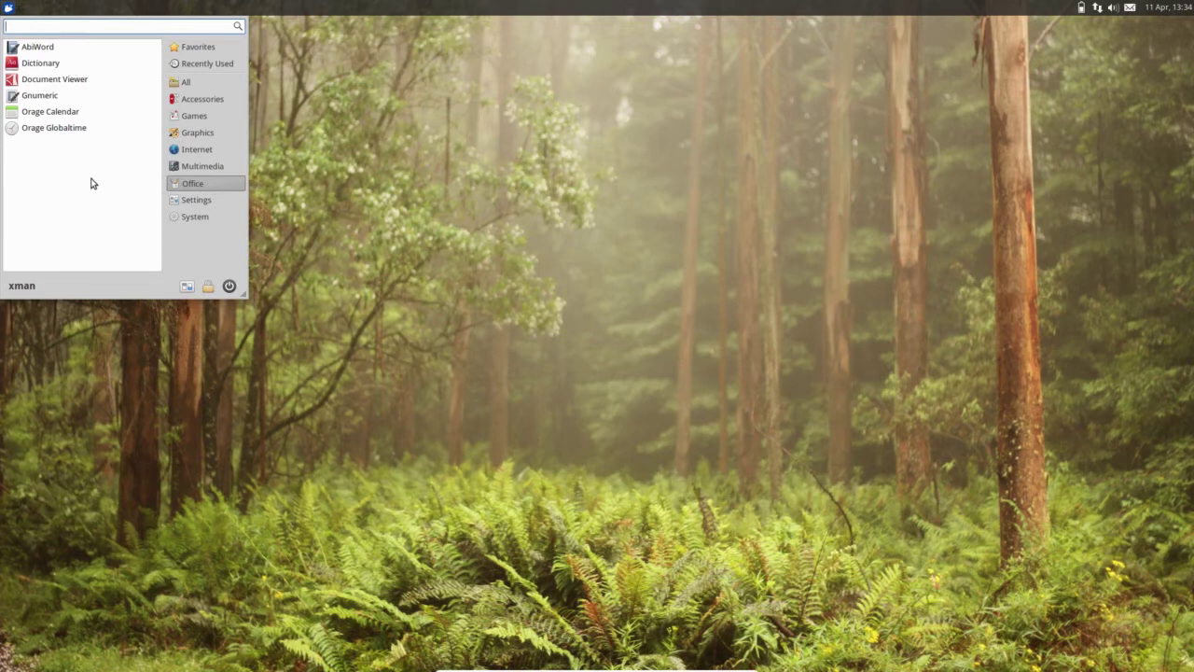
left_click(186, 202)
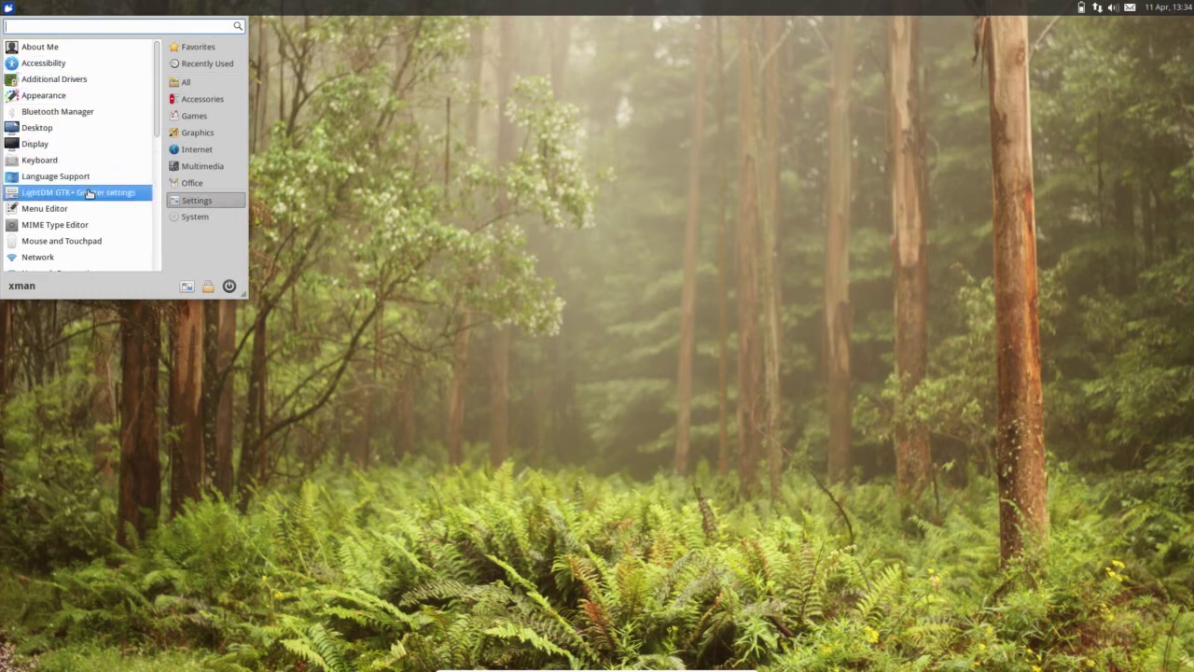
scroll(82, 238, "down", 5)
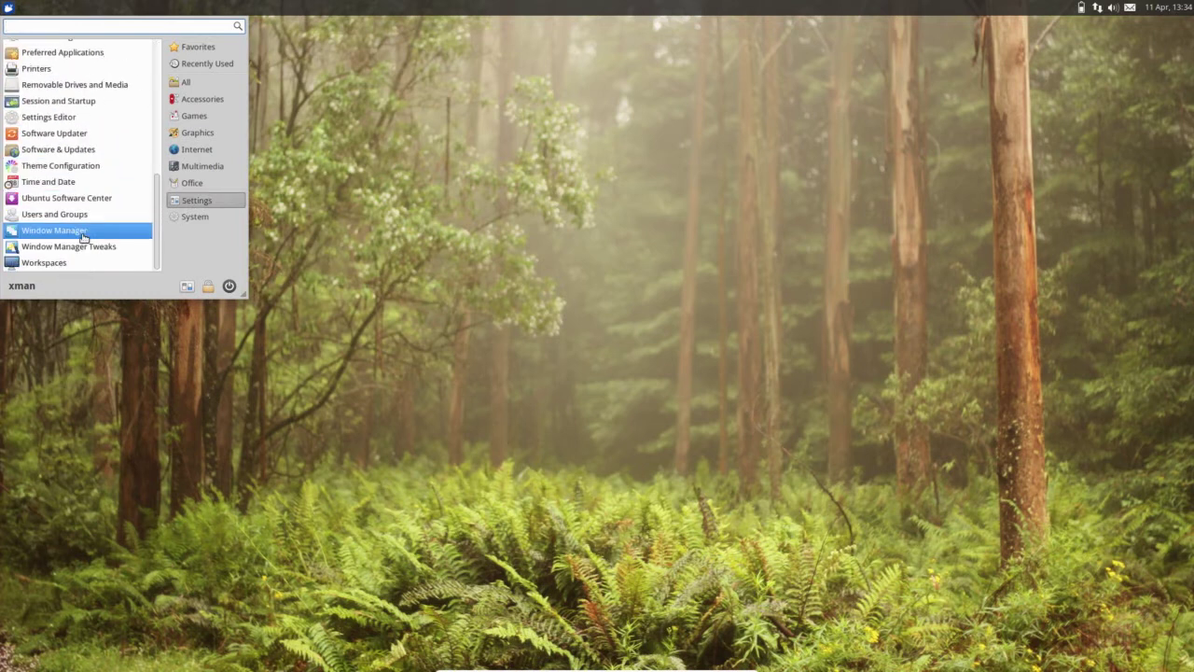
left_click(207, 217)
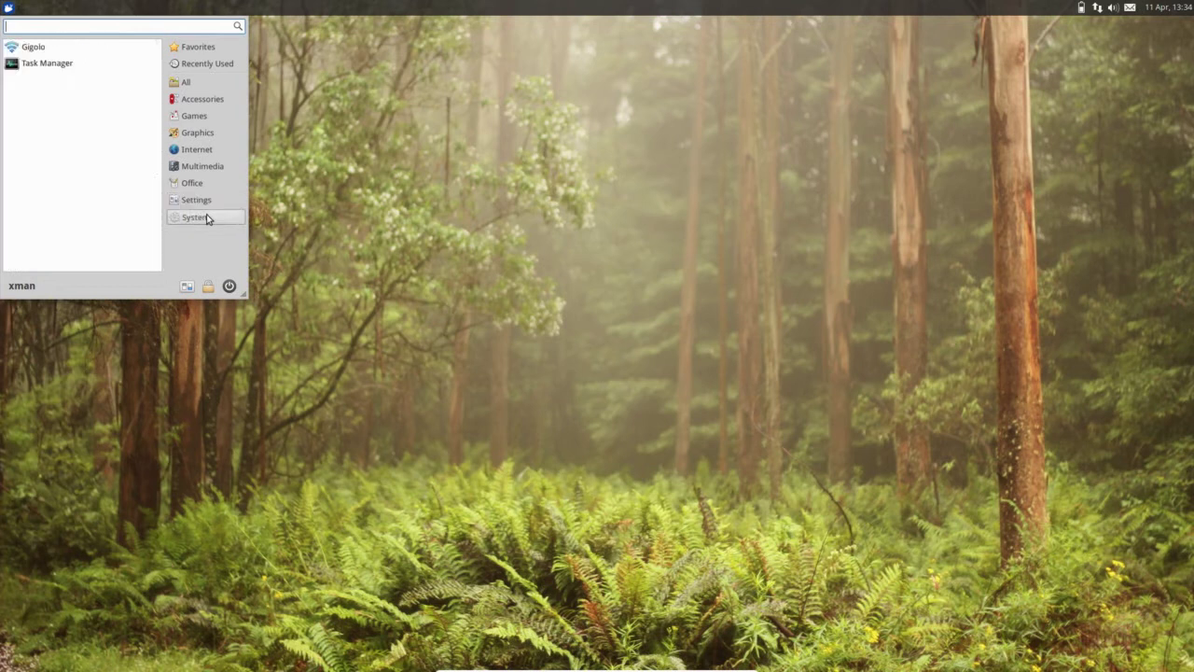
Step: Launch Task Manager, scroll through its 132 running processes, and maximise the window
left_click(55, 64)
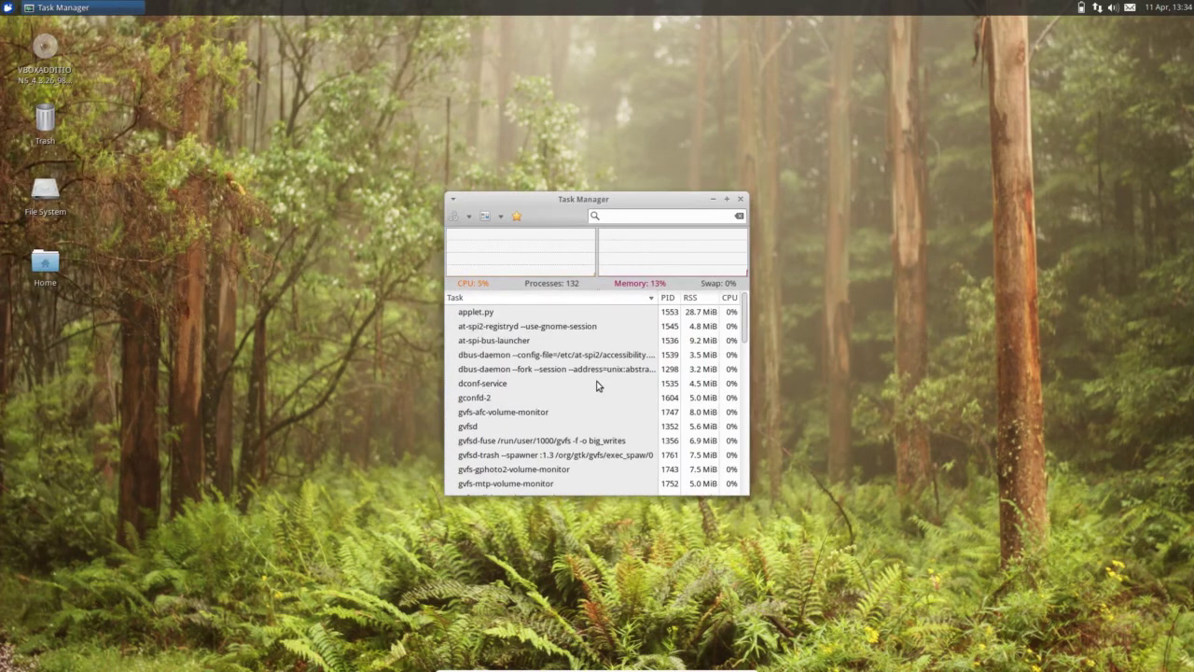
scroll(598, 385, "down", 10)
scroll(598, 385, "up", 5)
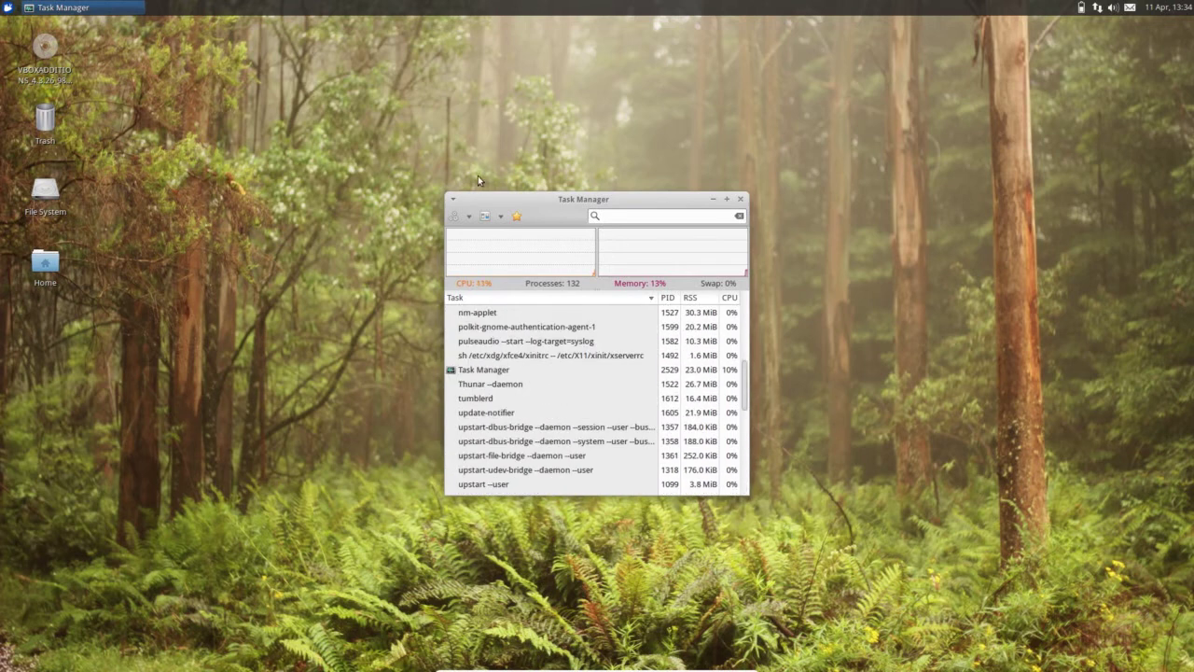
double_click(538, 199)
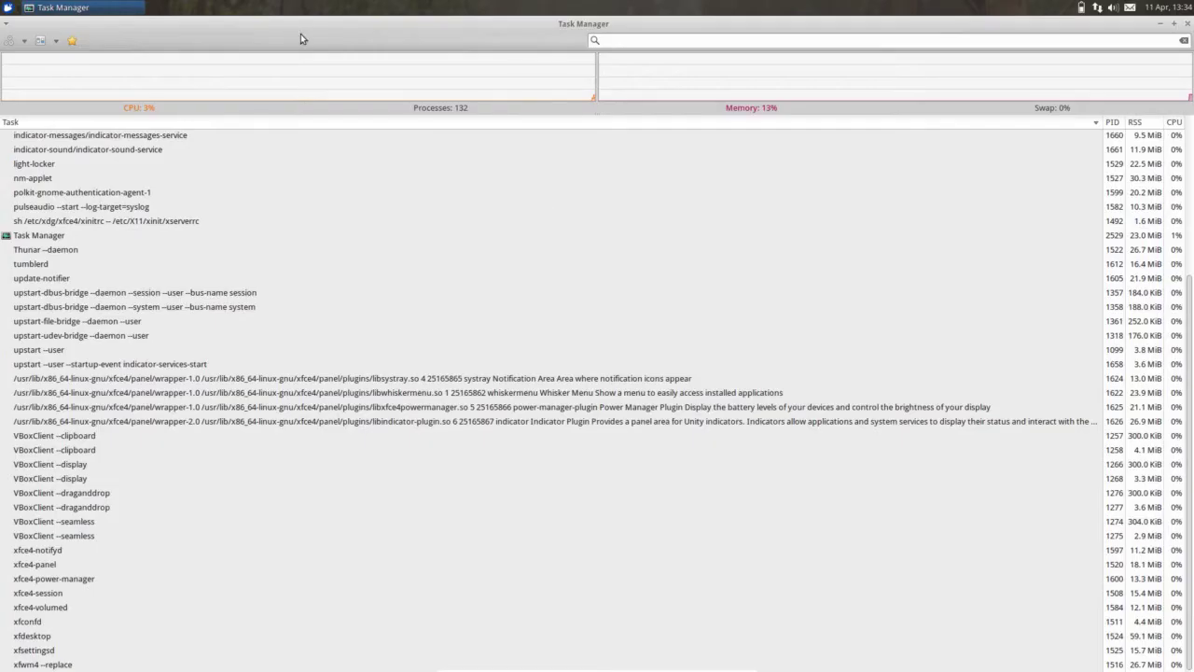
Step: Look at the window operations menu and process column choices, then close Task Manager
left_click(4, 25)
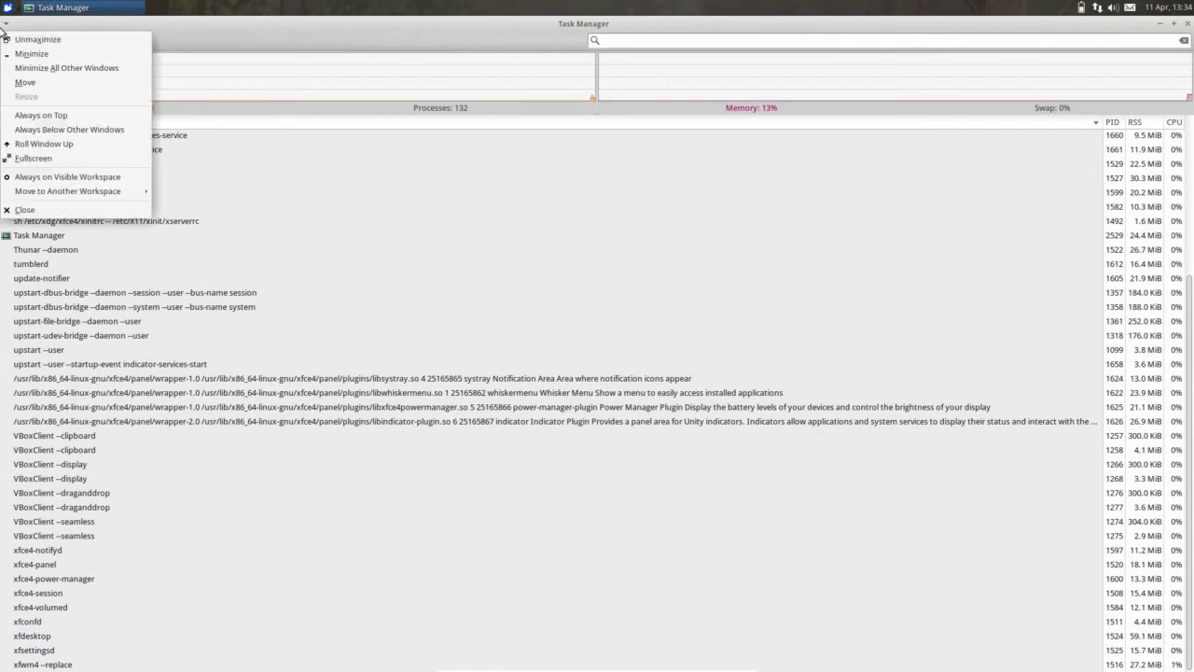
left_click(171, 34)
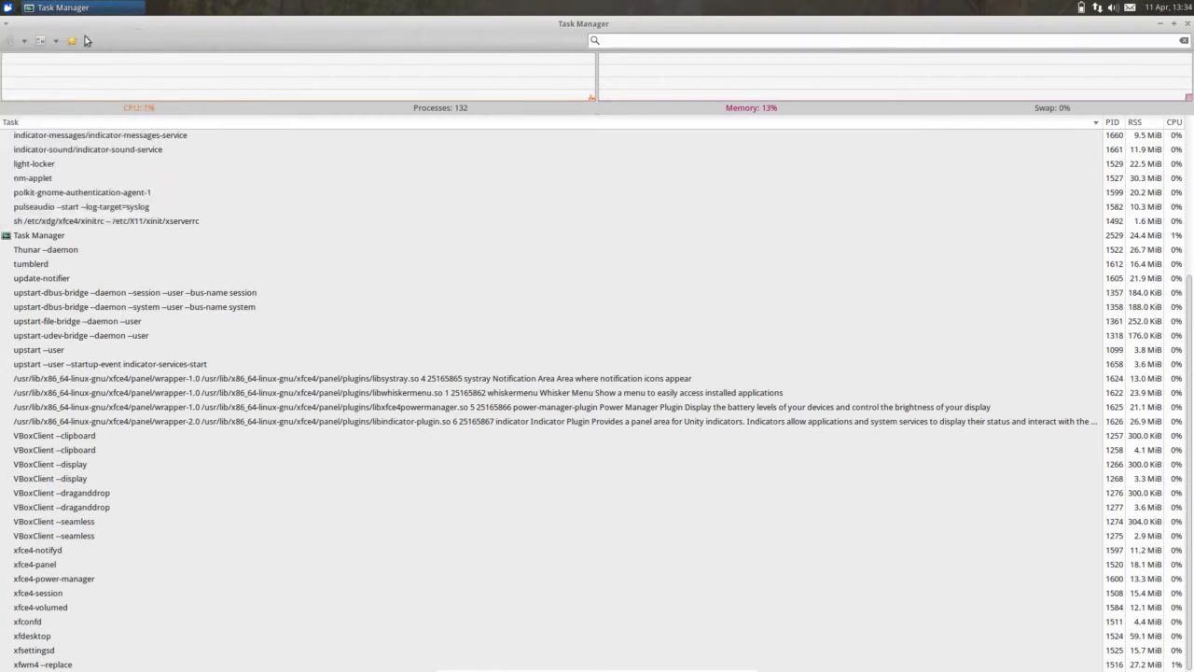
left_click(56, 42)
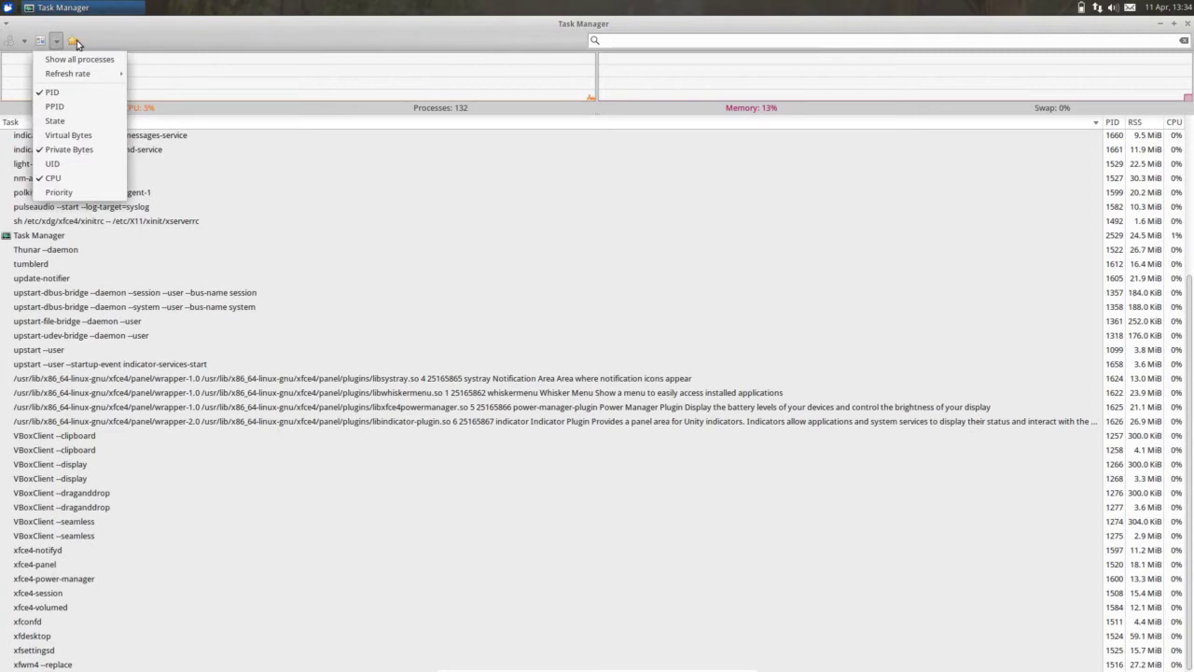
left_click(1189, 24)
left_click(1189, 24)
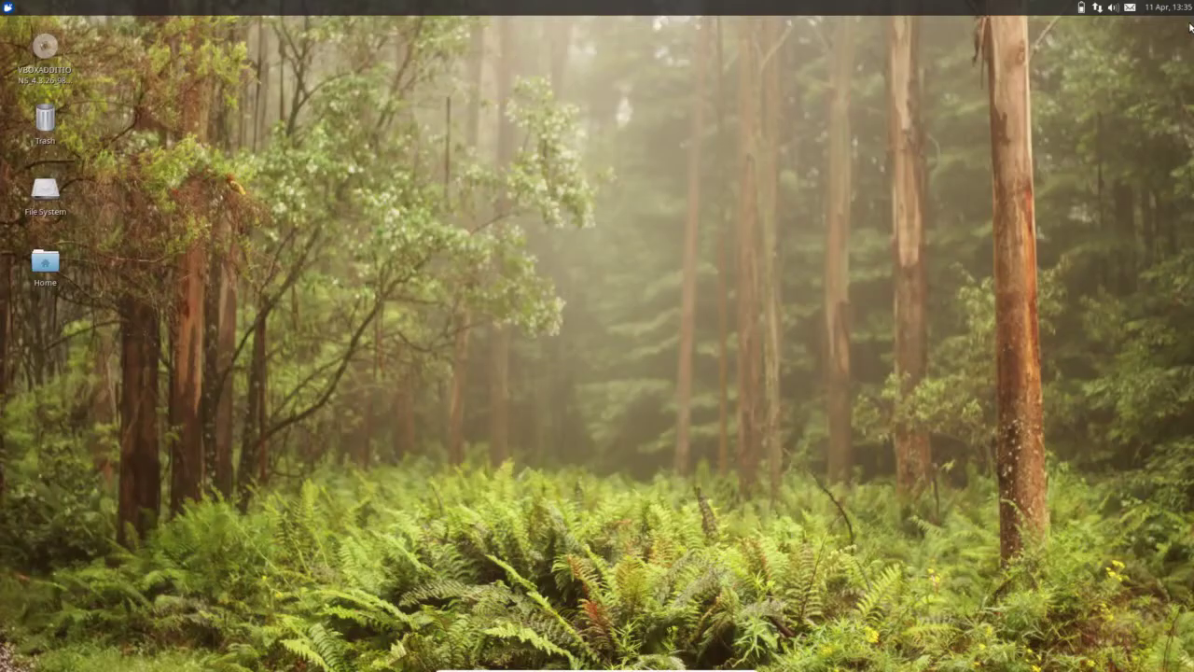
Step: Review the screen resolutions in Display settings, keep 1920x1080 at 60.0 Hz, and close it
left_click(10, 7)
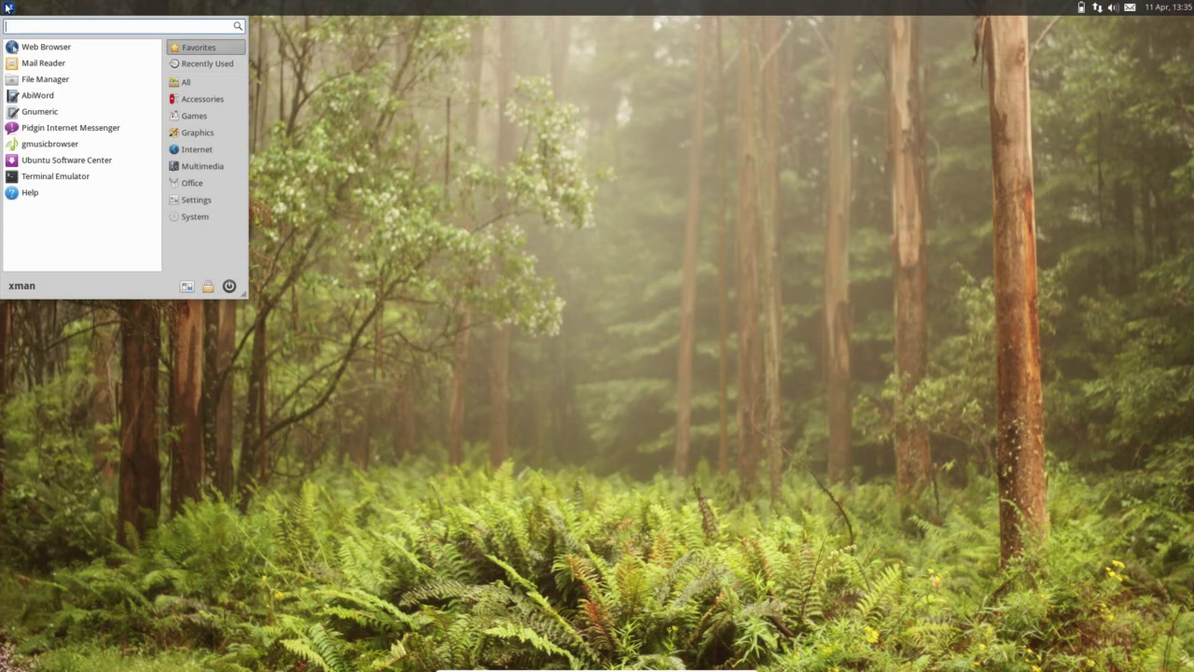
left_click(192, 200)
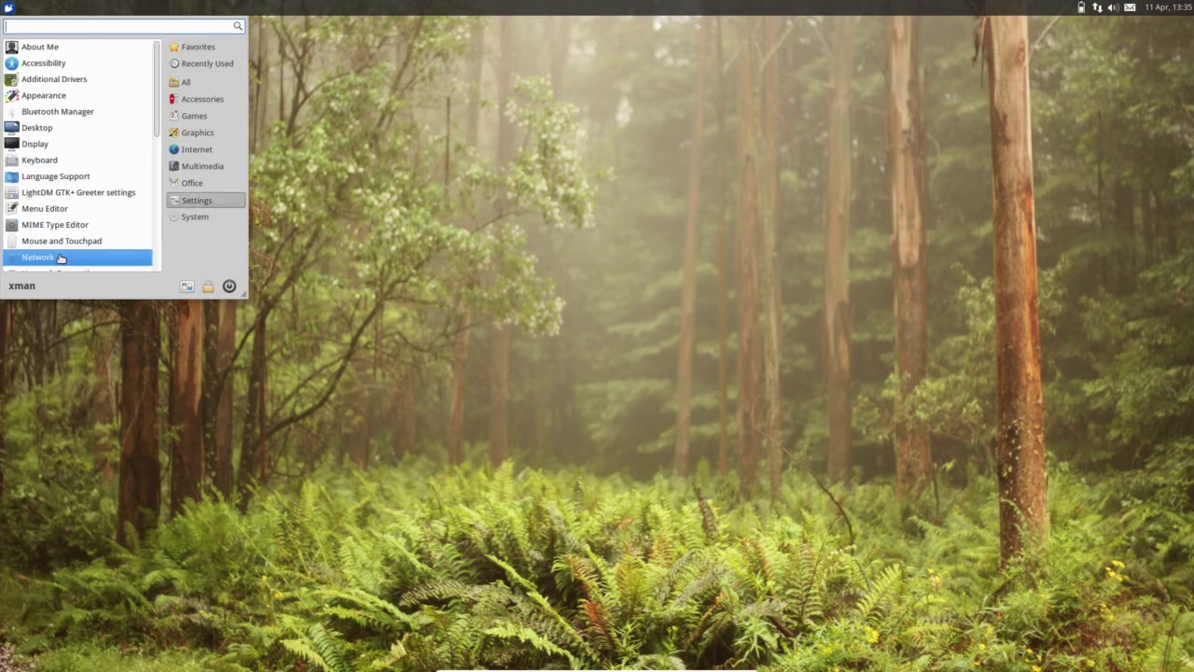
left_click(74, 145)
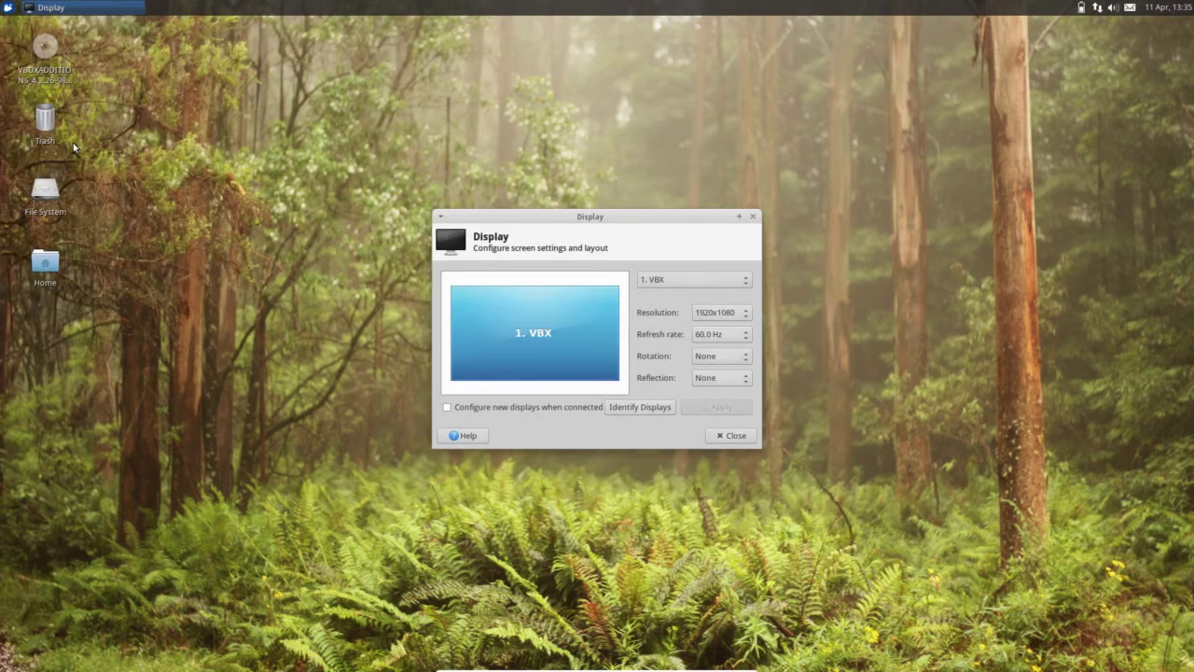
left_click(743, 317)
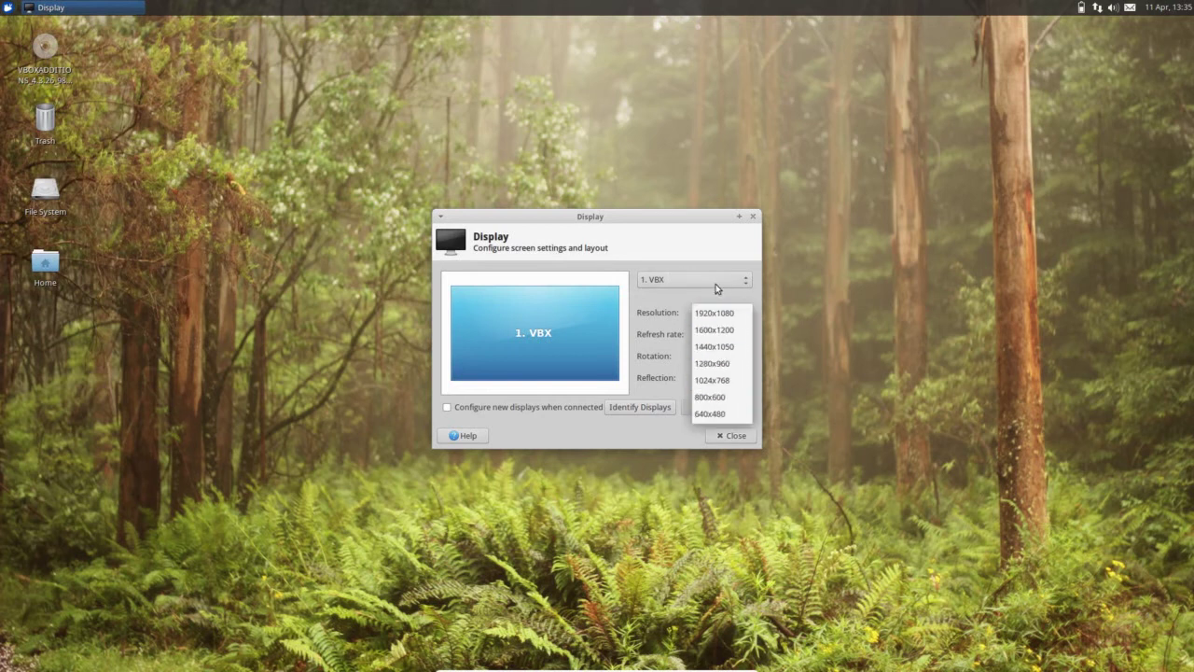
left_click(754, 220)
left_click(754, 219)
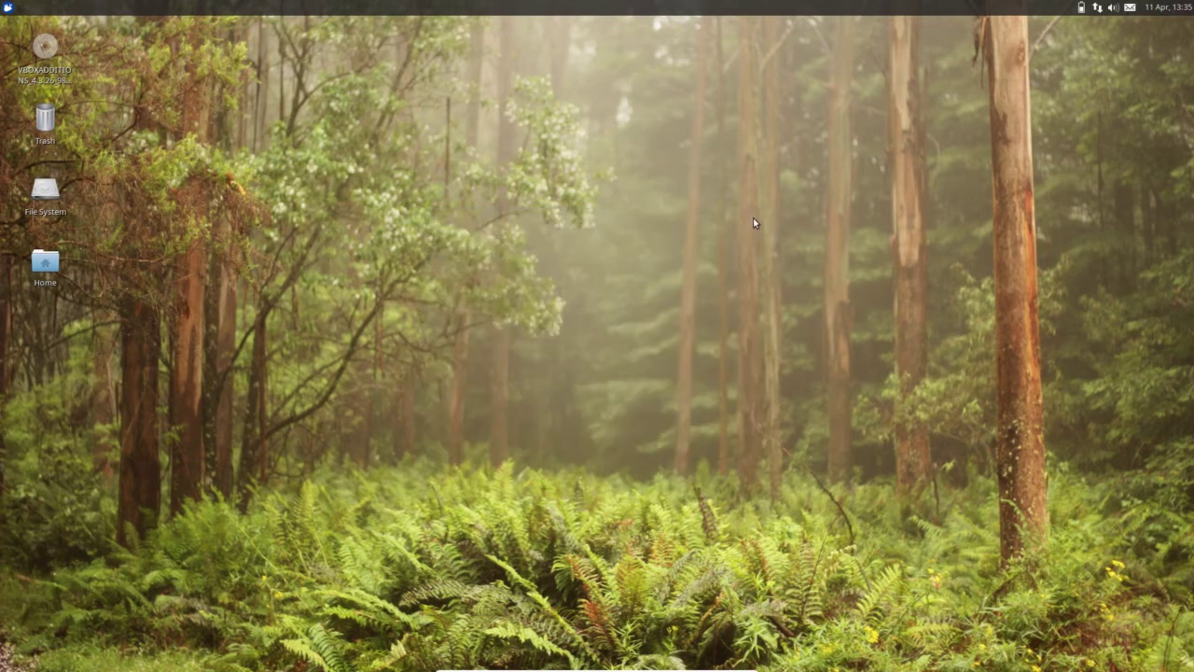
Step: Open the Appearance settings from the full Settings Manager
left_click(8, 8)
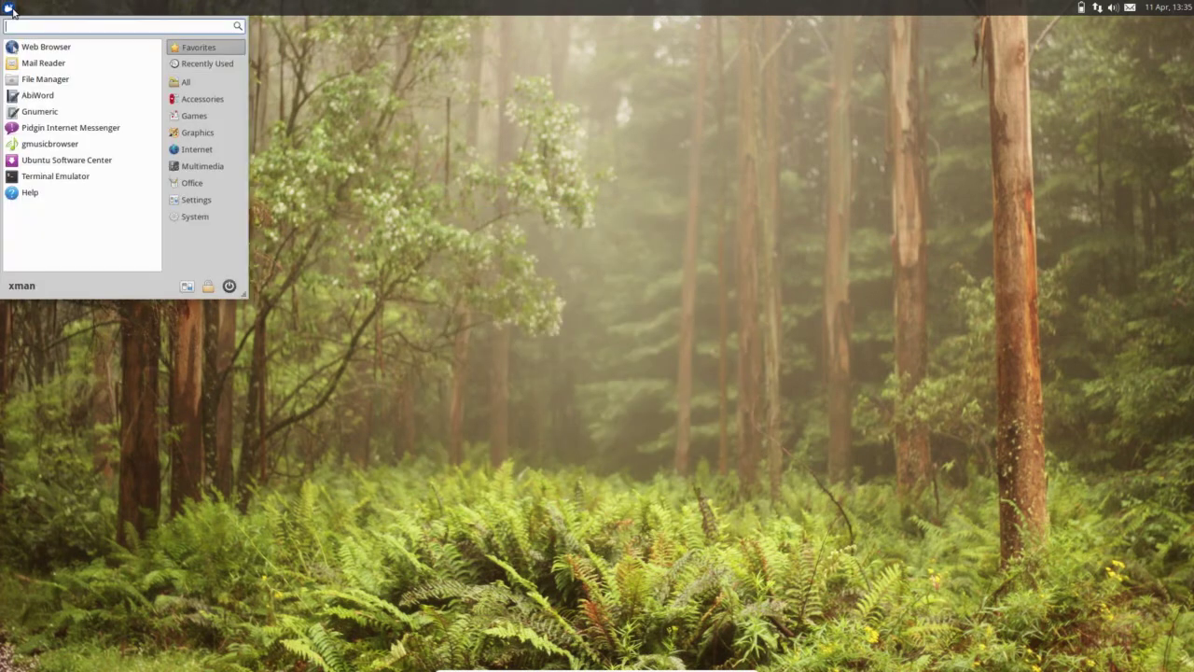
left_click(190, 287)
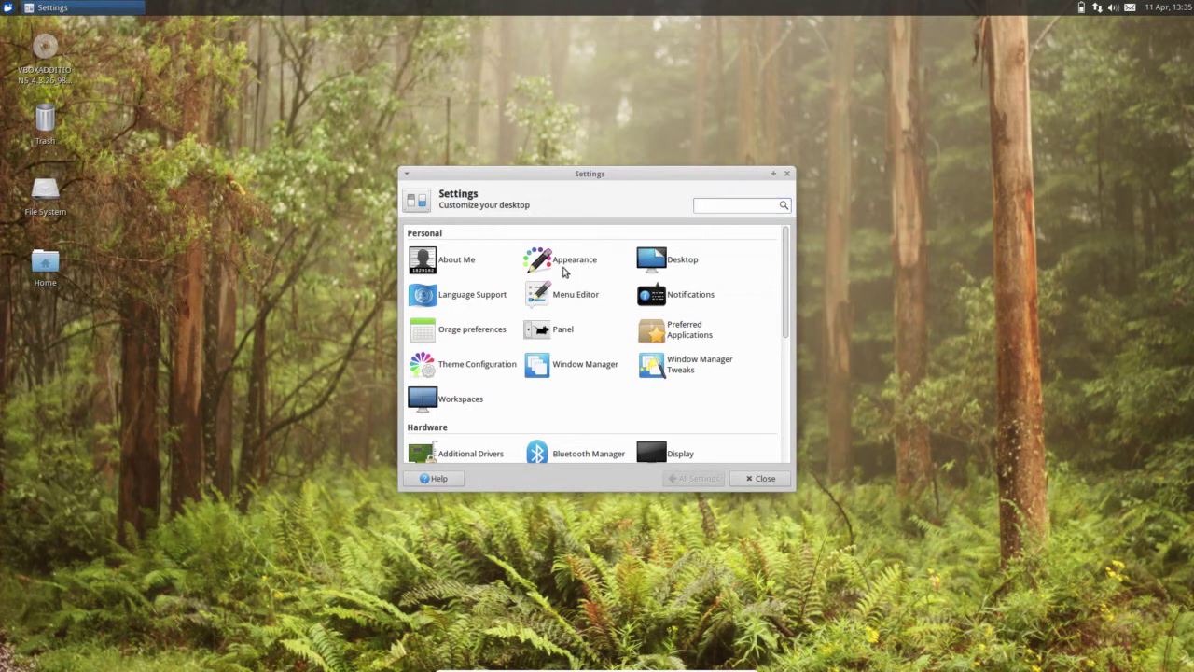
left_click(565, 264)
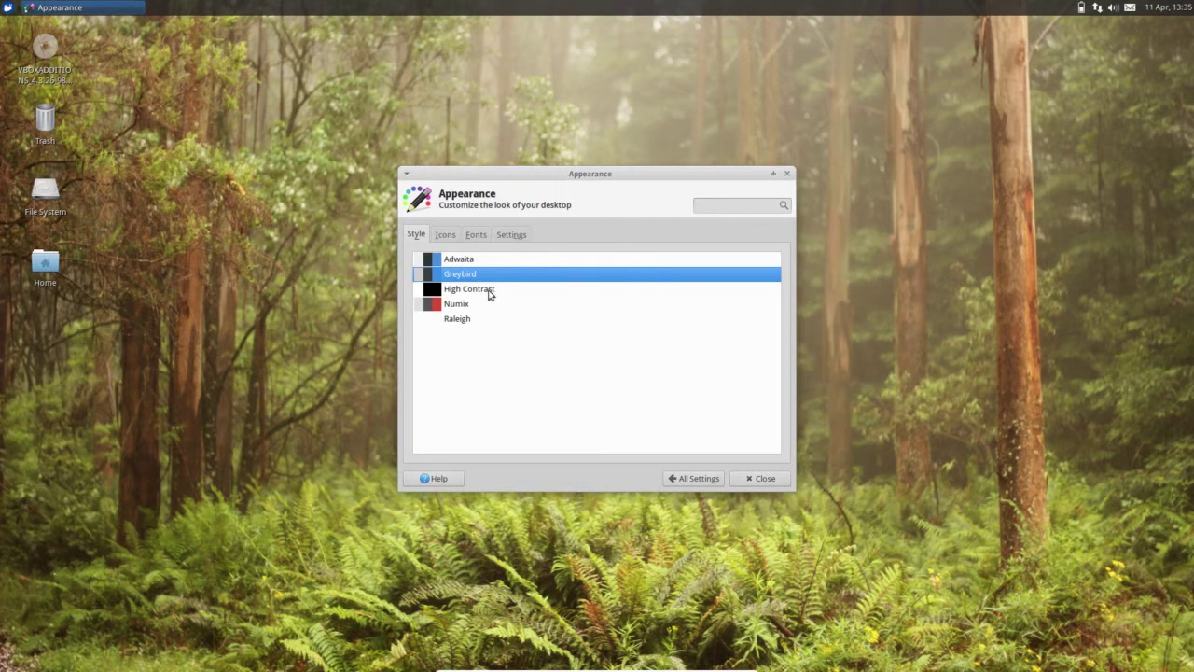
Step: Browse the Icons, Fonts and Settings tabs, then return to the Style list with Greybird selected
left_click(444, 234)
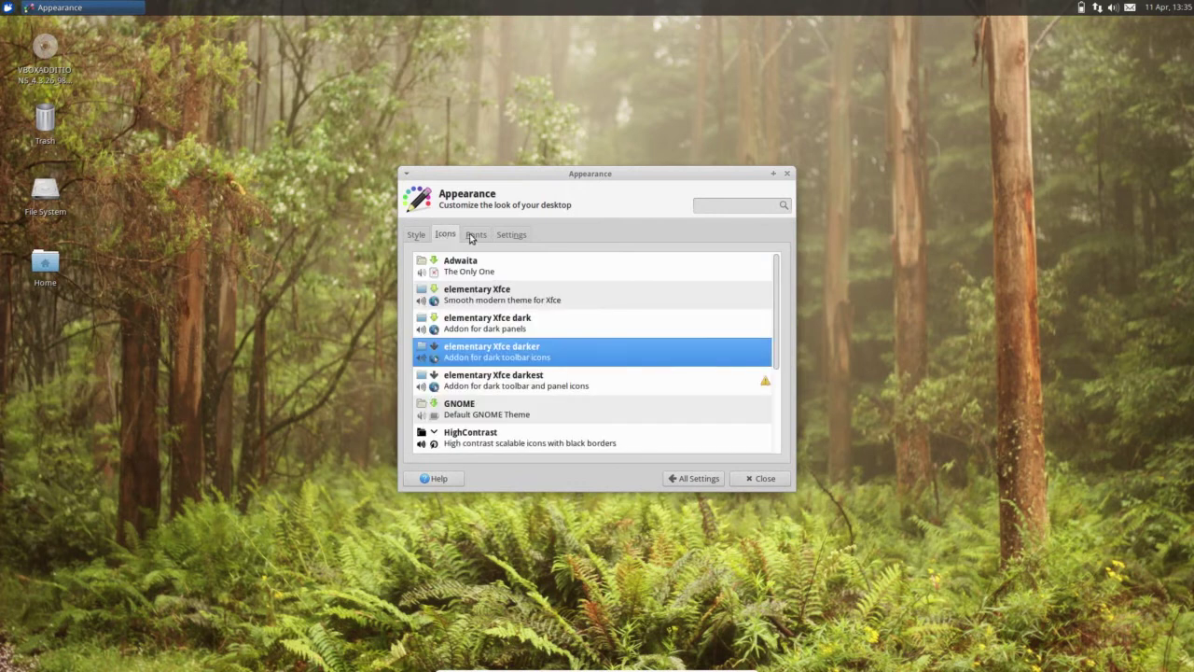
left_click(475, 234)
left_click(510, 235)
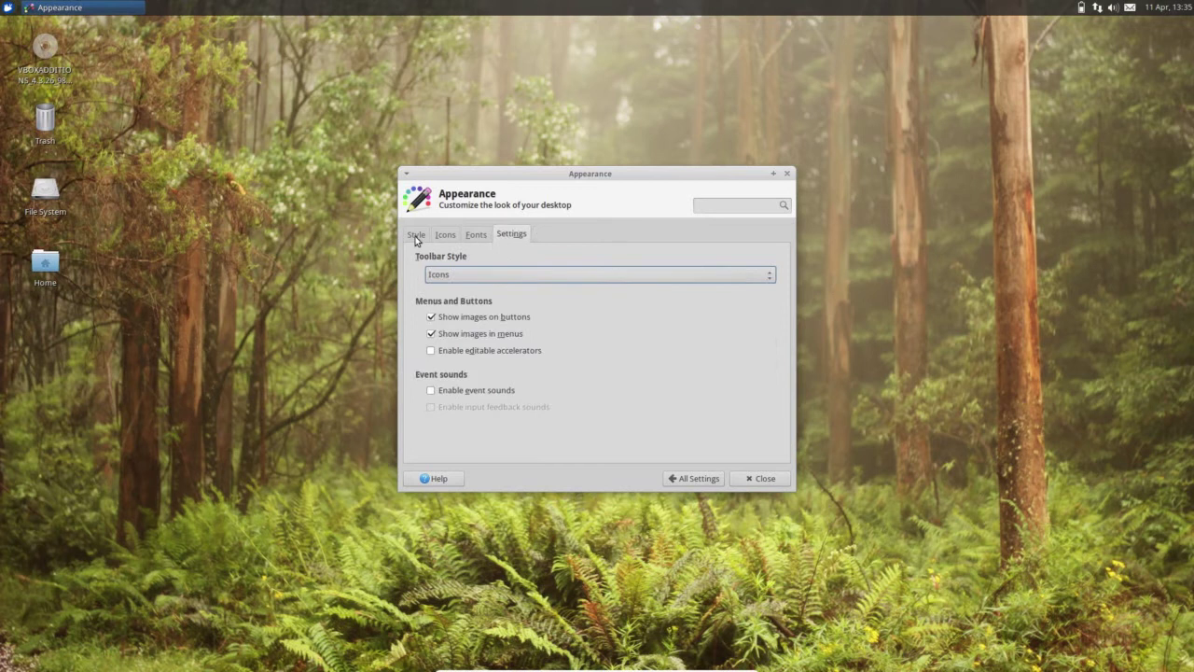
left_click(416, 238)
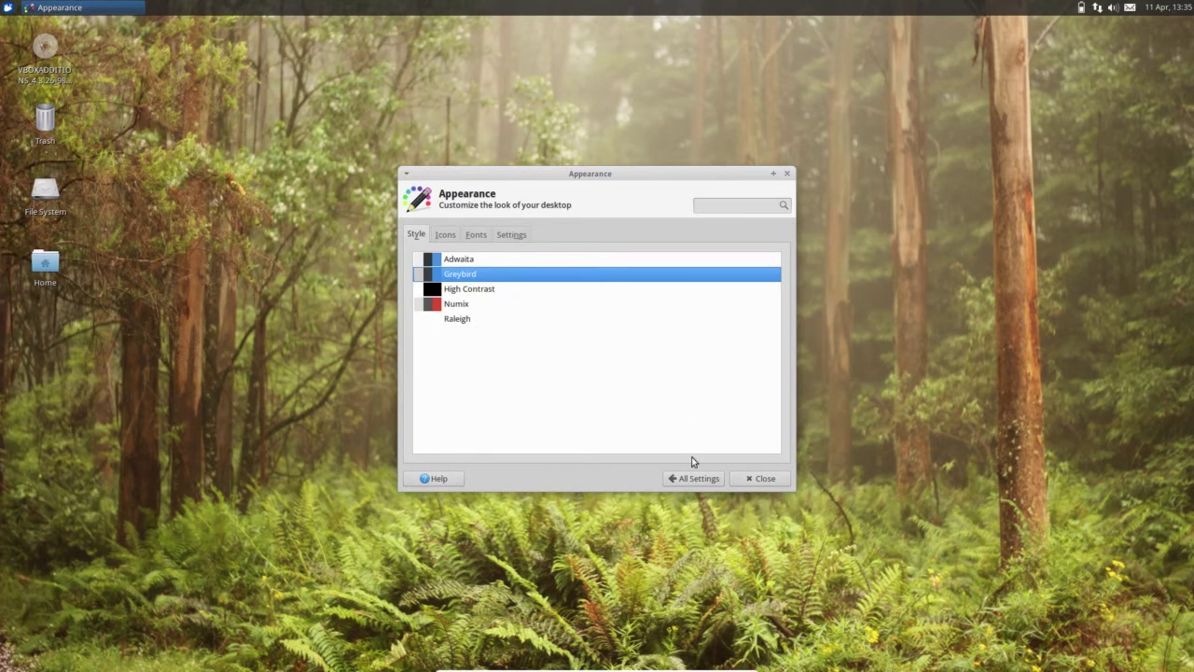
Step: Close Appearance, then set the wallpaper to the stacked stones with pink flowers in Desktop Settings
left_click(761, 478)
right_click(575, 184)
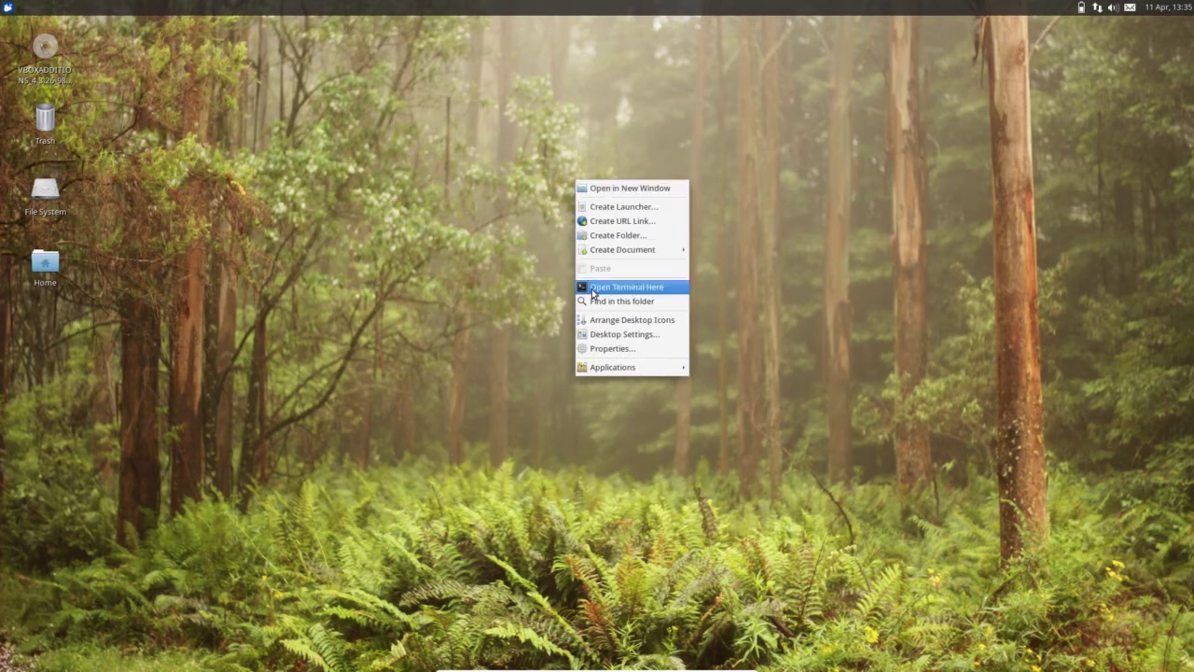
mouse_move(603, 371)
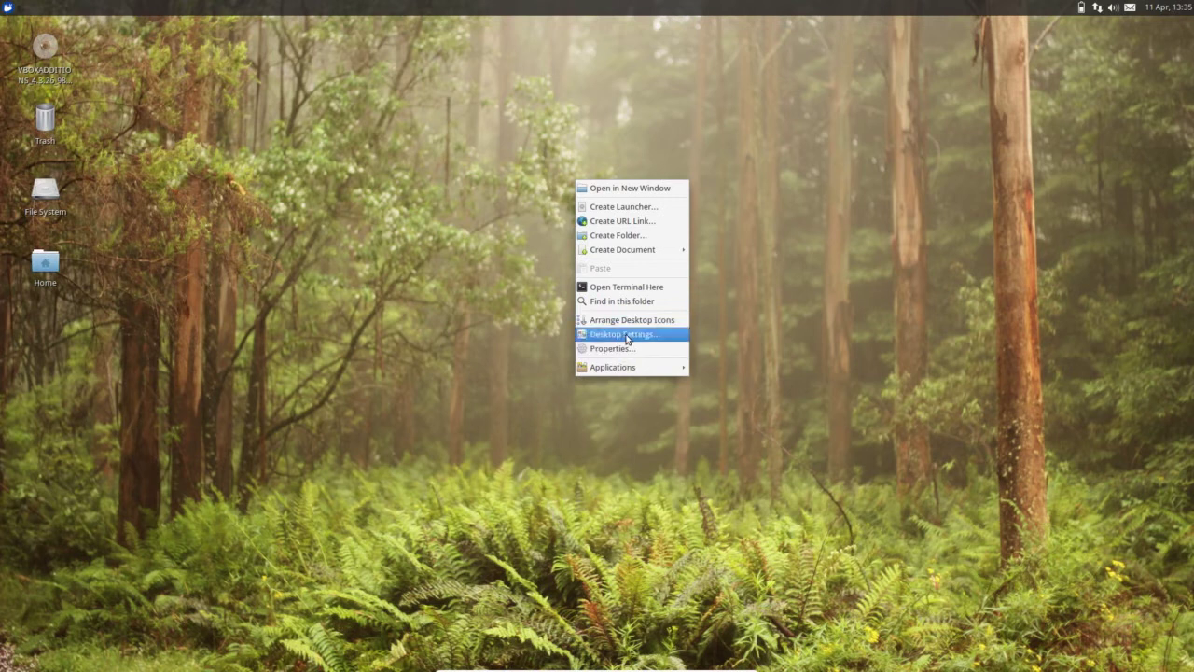
left_click(627, 340)
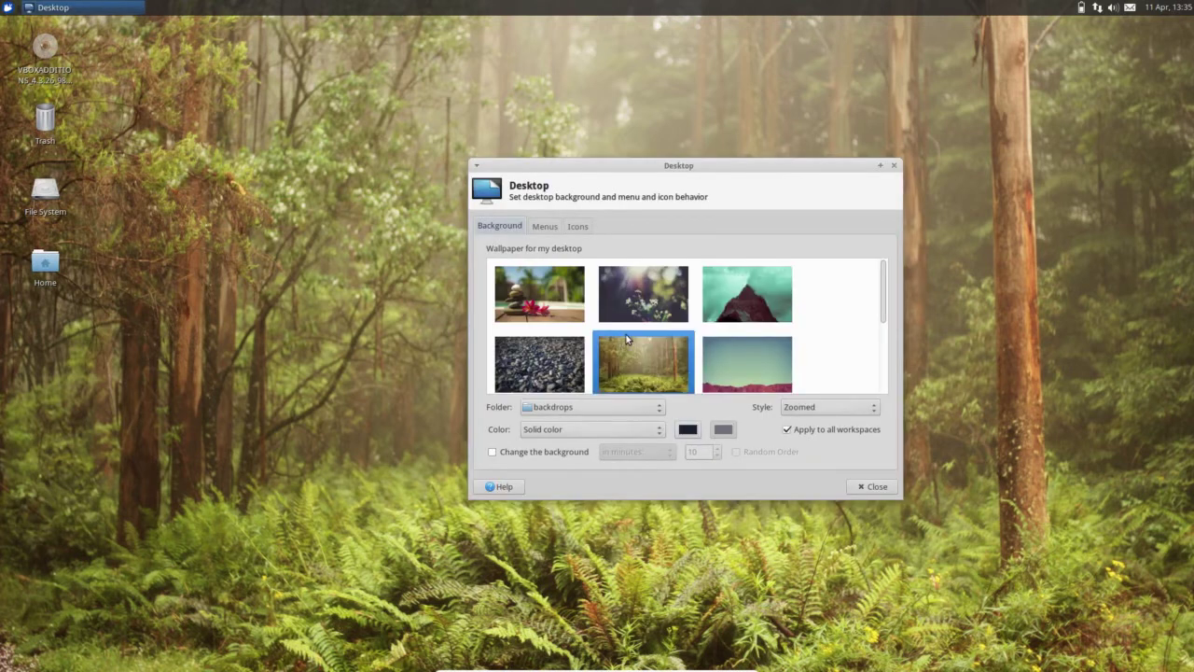
left_click(513, 297)
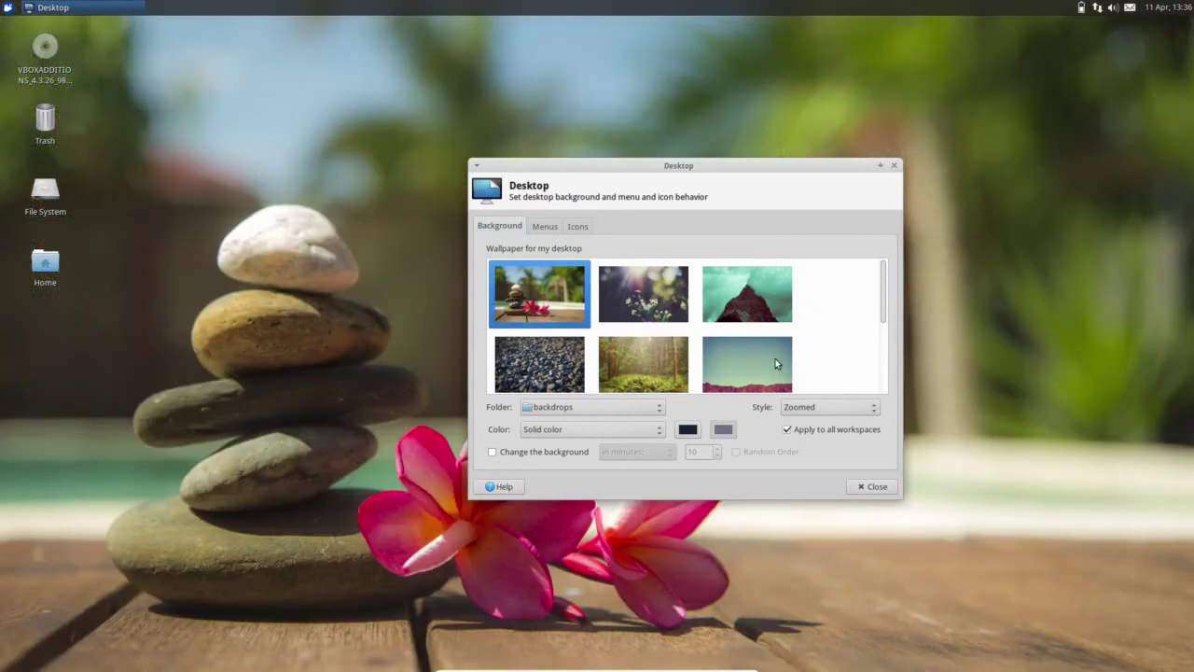
scroll(779, 364, "down", 5)
scroll(779, 364, "up", 5)
left_click(864, 487)
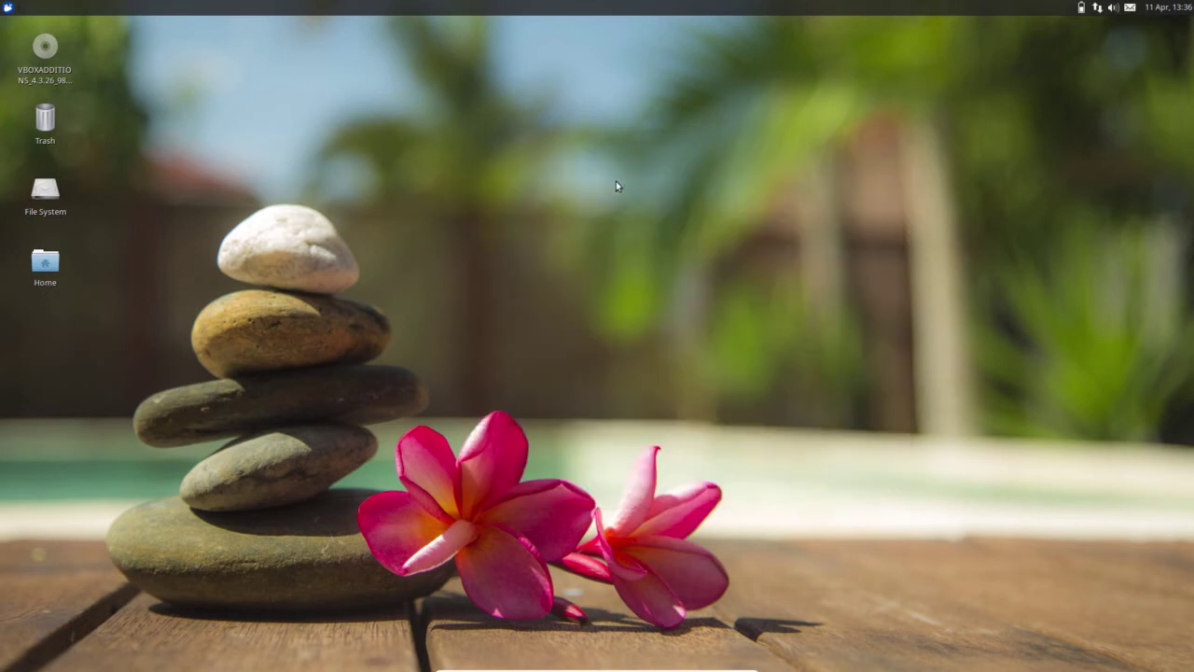
Step: View the Desktop folder's properties from the desktop context menu, then close them
right_click(616, 186)
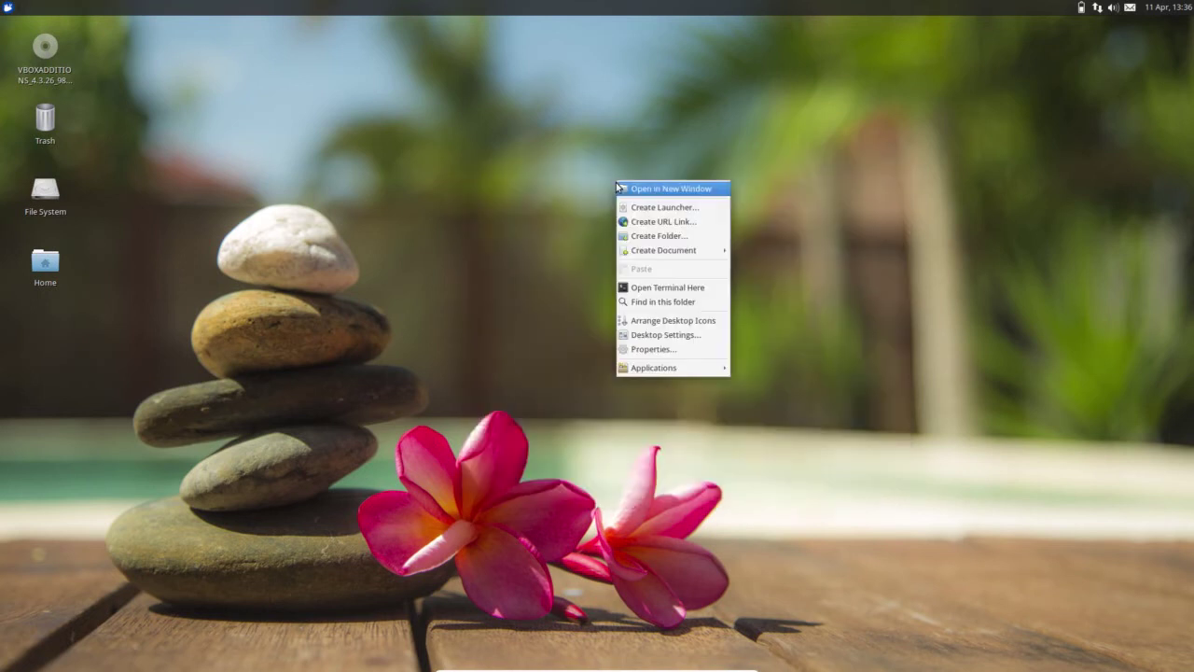
left_click(653, 349)
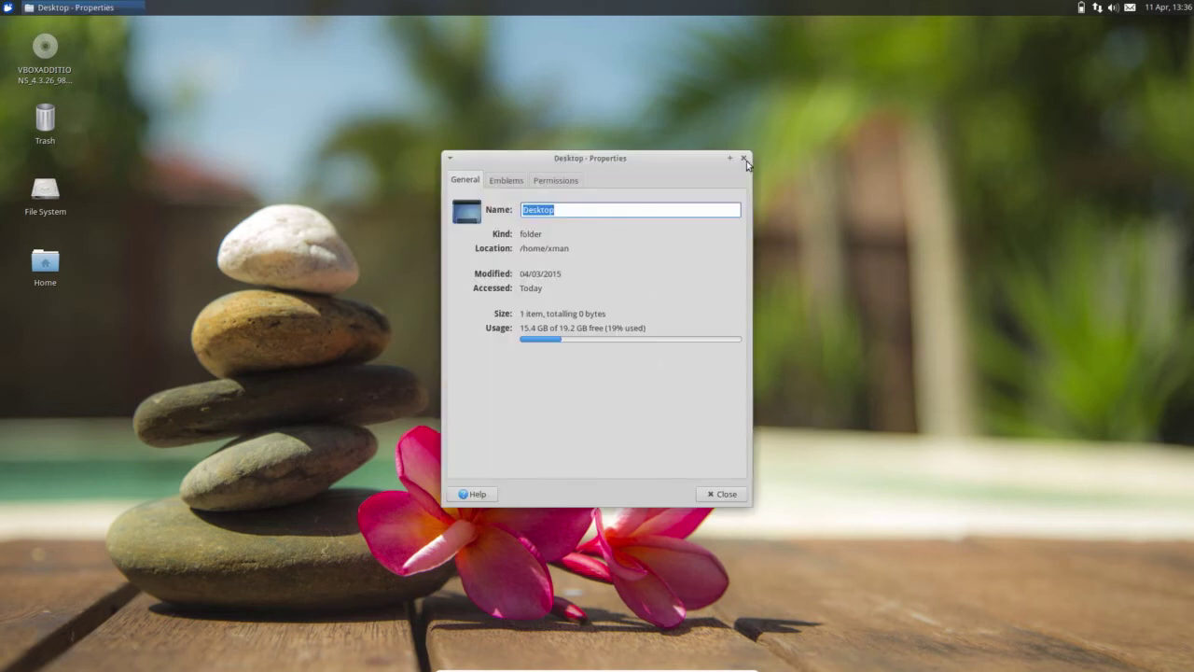
left_click(743, 159)
Step: Browse the desktop menu's Applications categories, including Games, Internet and Multimedia
right_click(747, 160)
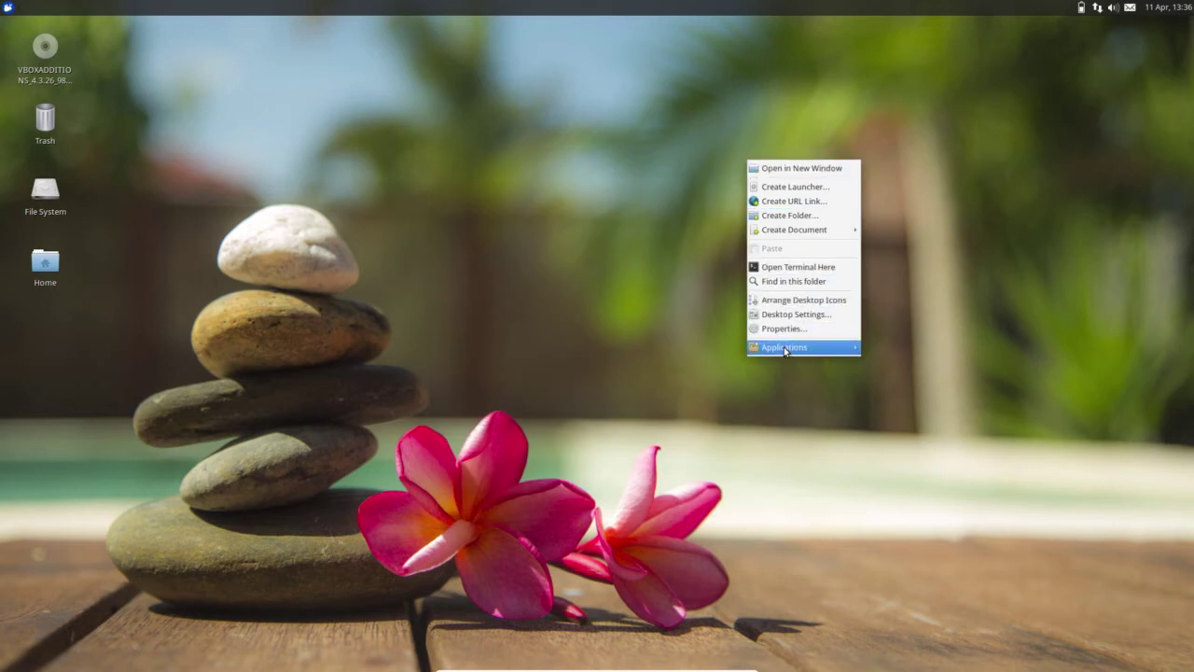
mouse_move(784, 352)
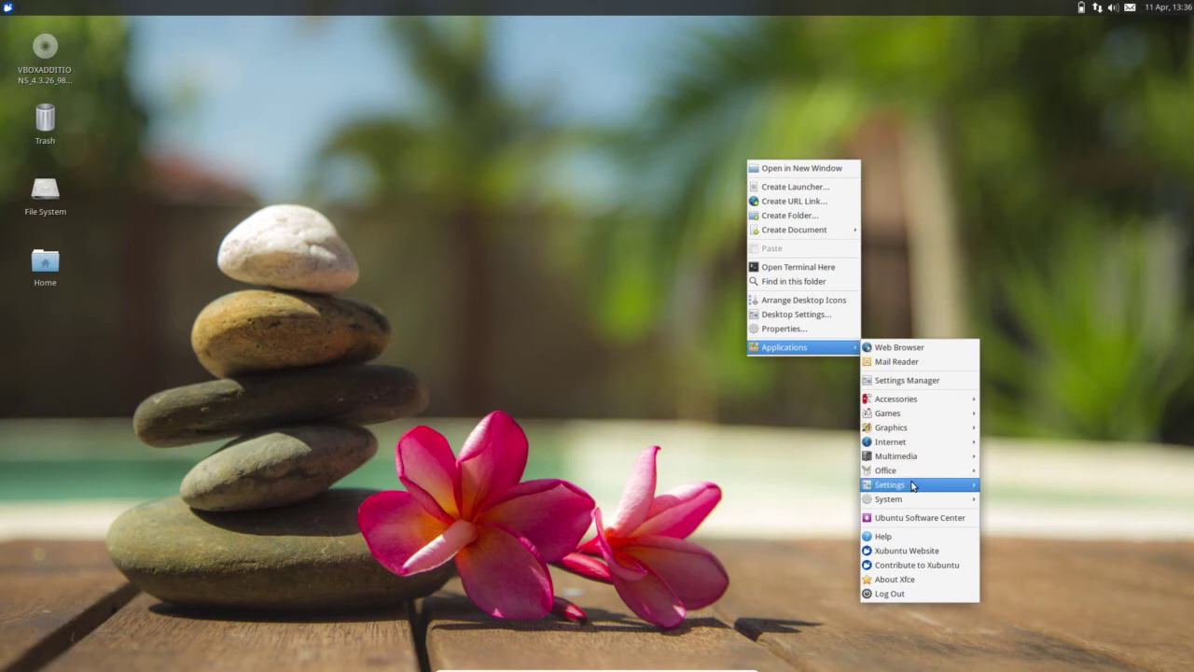
mouse_move(929, 401)
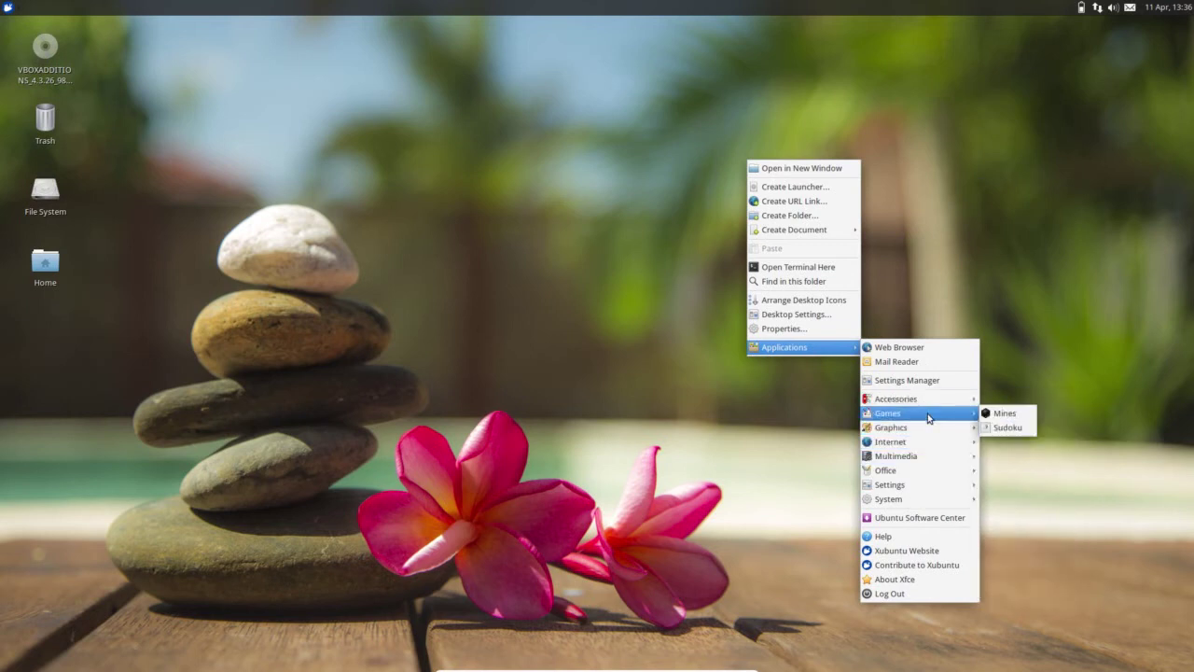
mouse_move(930, 445)
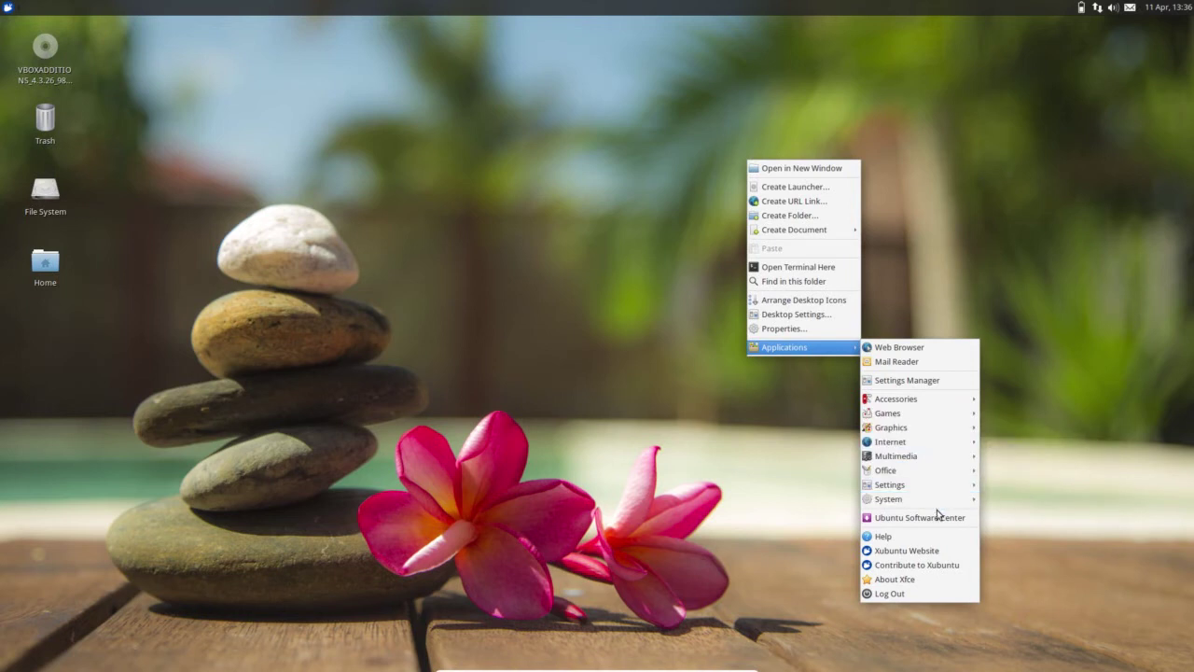
mouse_move(952, 507)
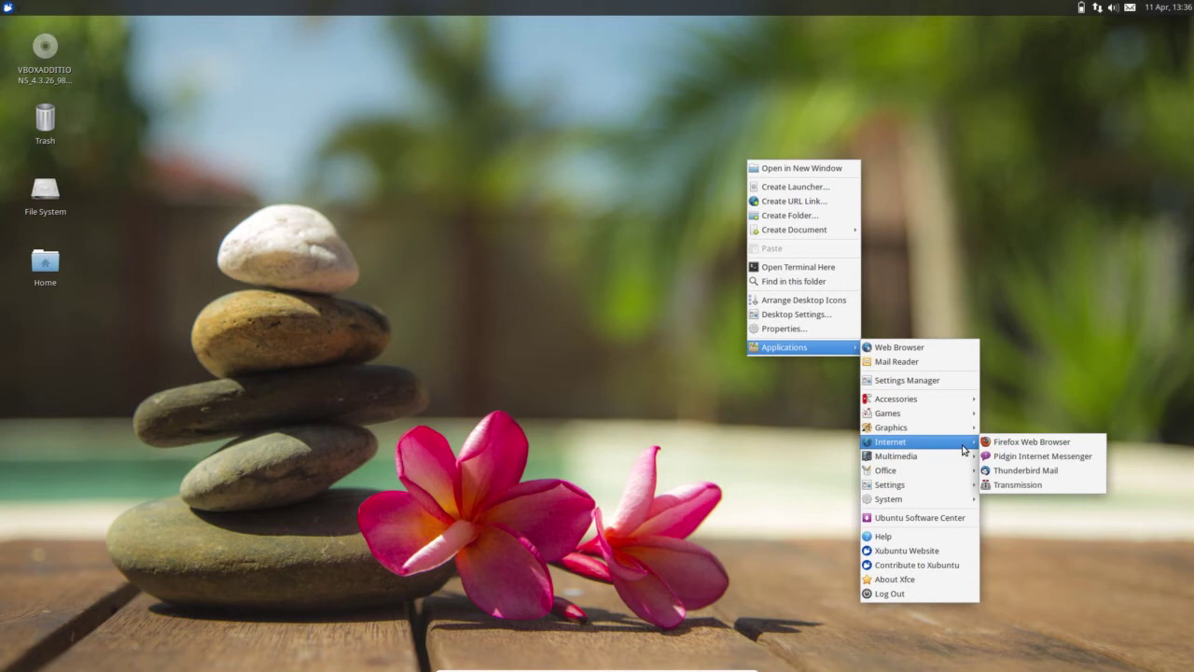
mouse_move(970, 408)
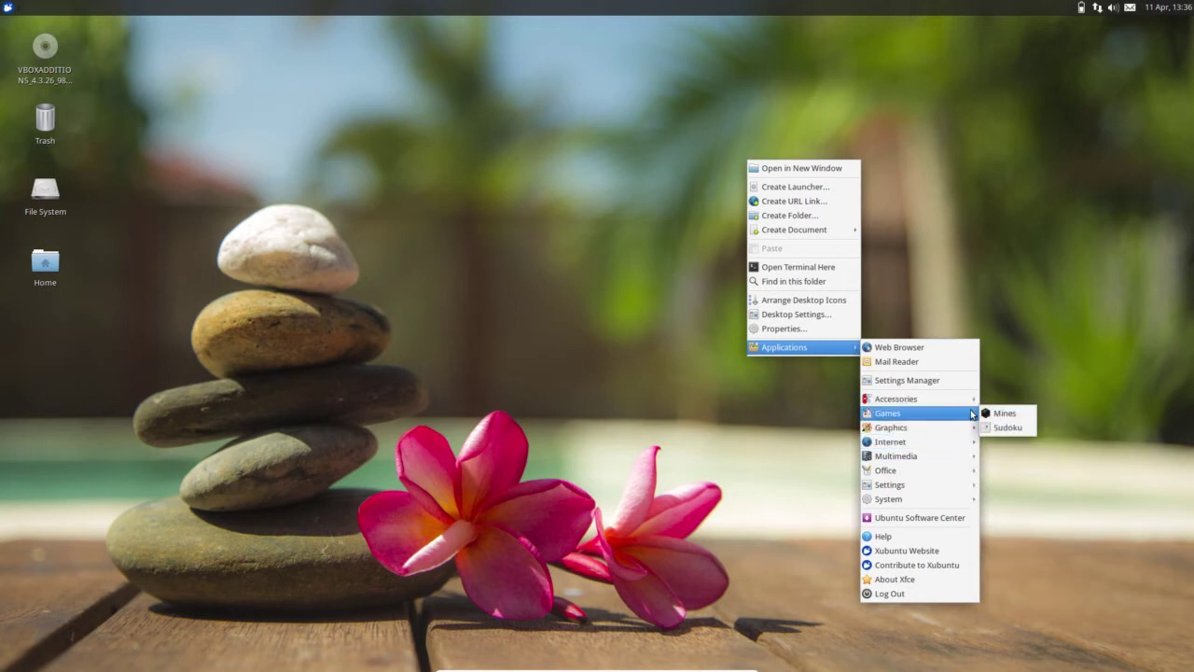
mouse_move(970, 434)
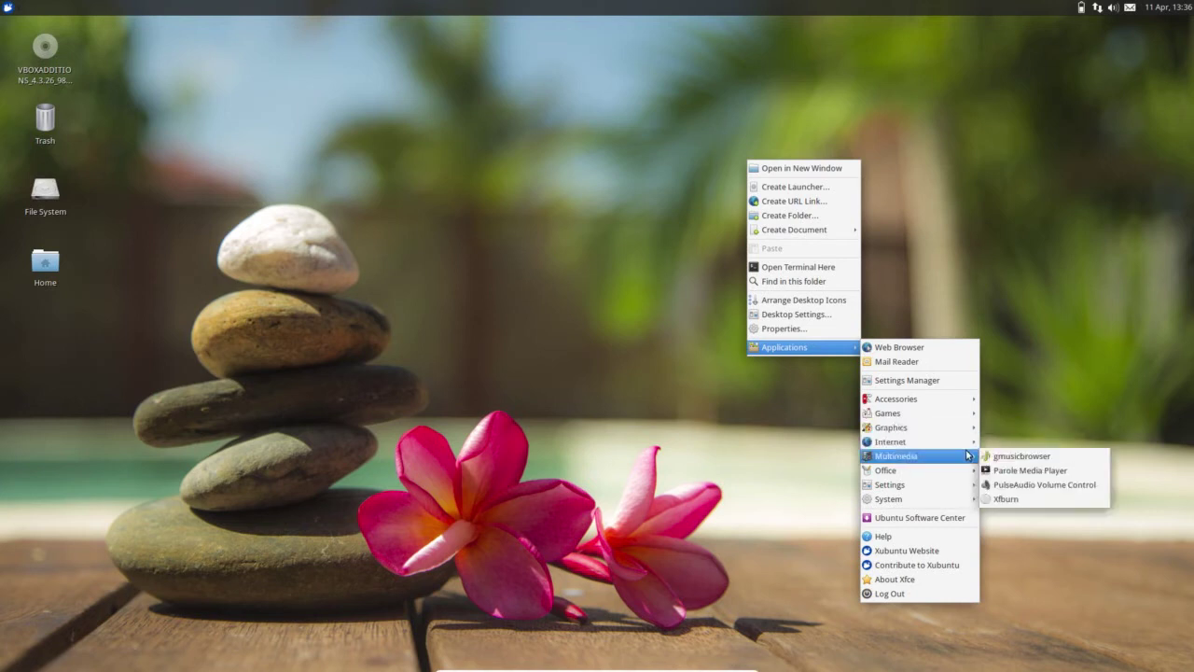
mouse_move(962, 486)
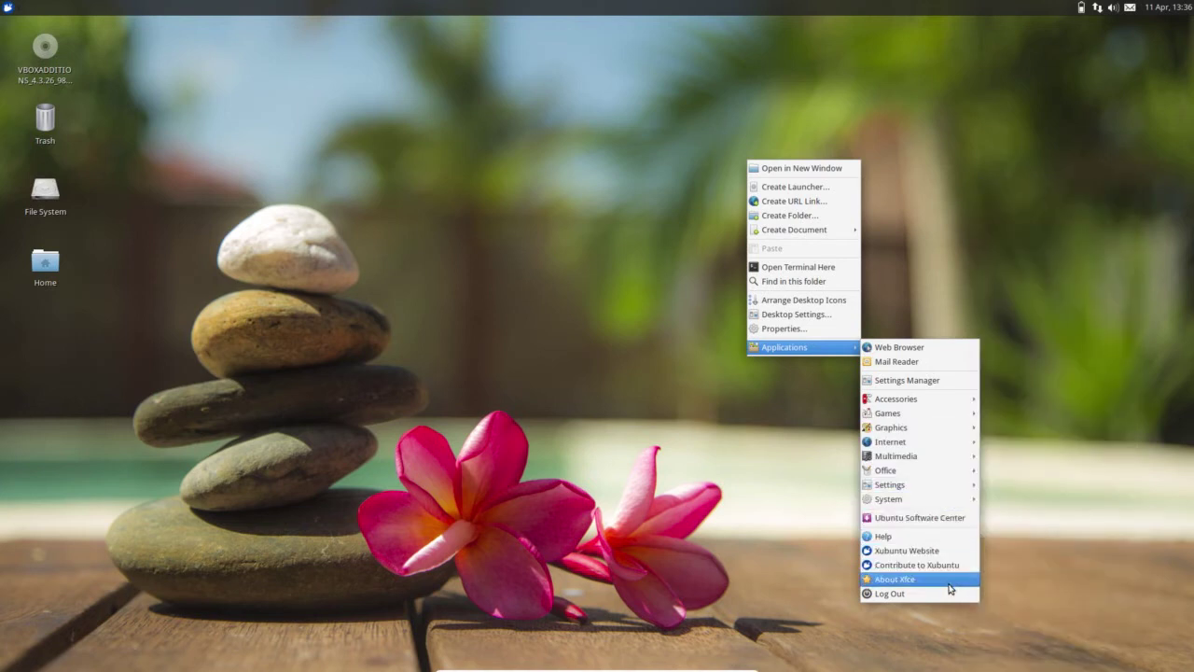
Step: Launch Ubuntu Software Center maximised and check its Help > About version information
left_click(940, 519)
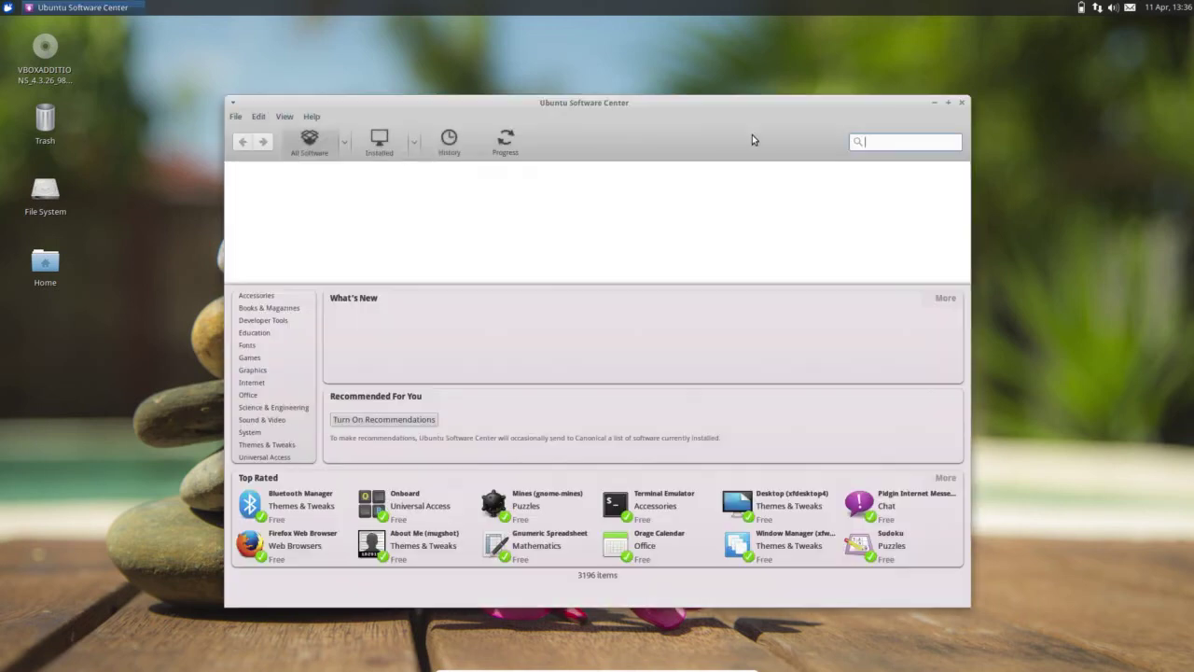
double_click(832, 107)
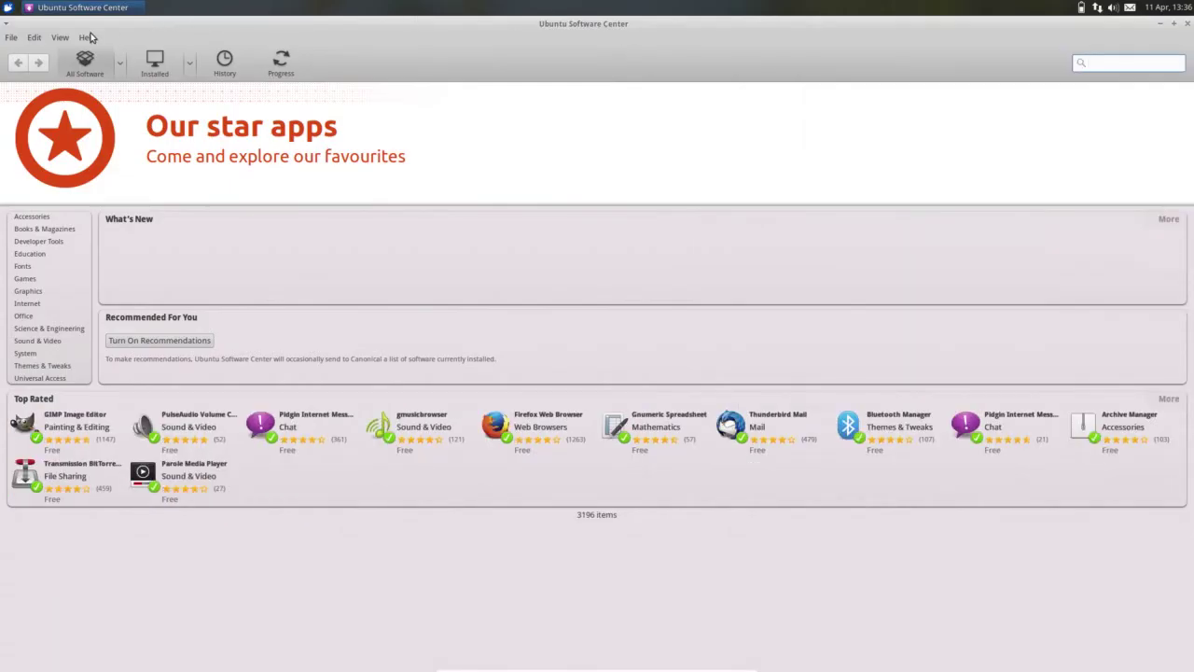
left_click(88, 37)
left_click(109, 105)
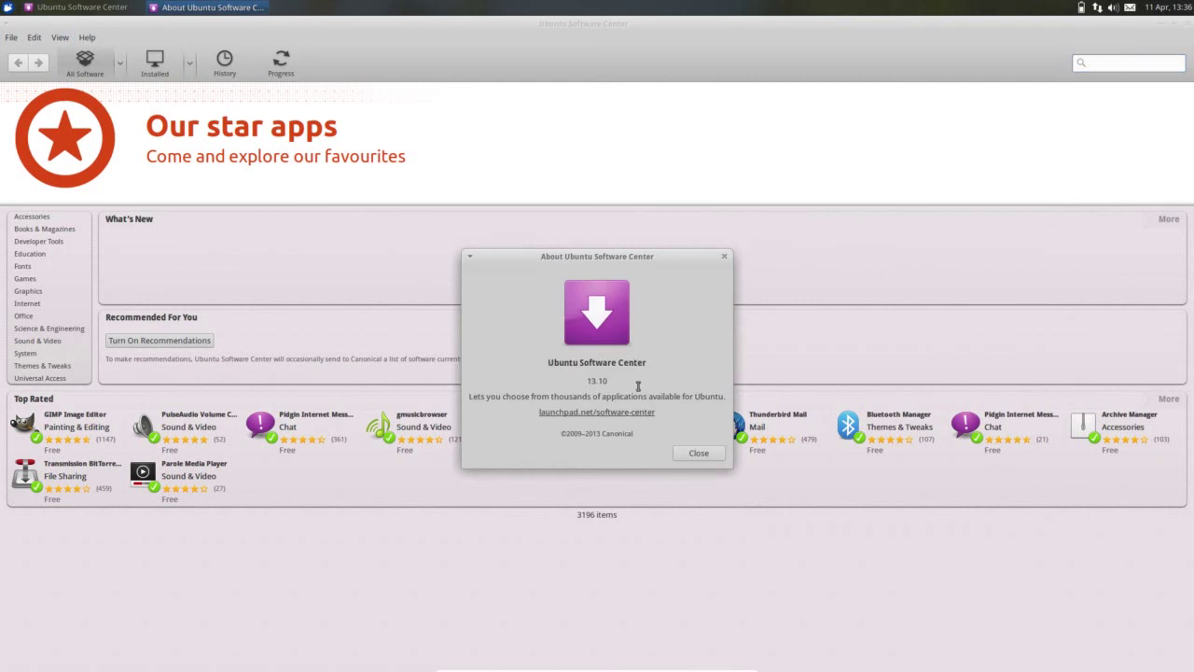
left_click(692, 452)
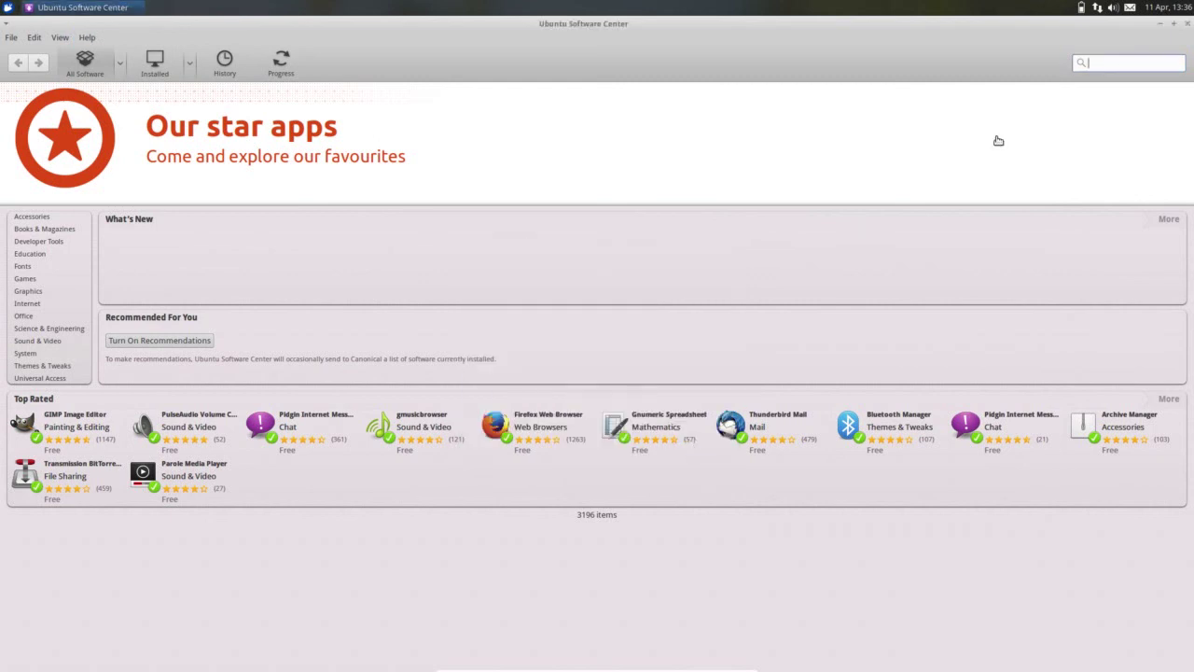
Step: Search for VLC media player, open its details, and enable the universe source with the password
type("vlc")
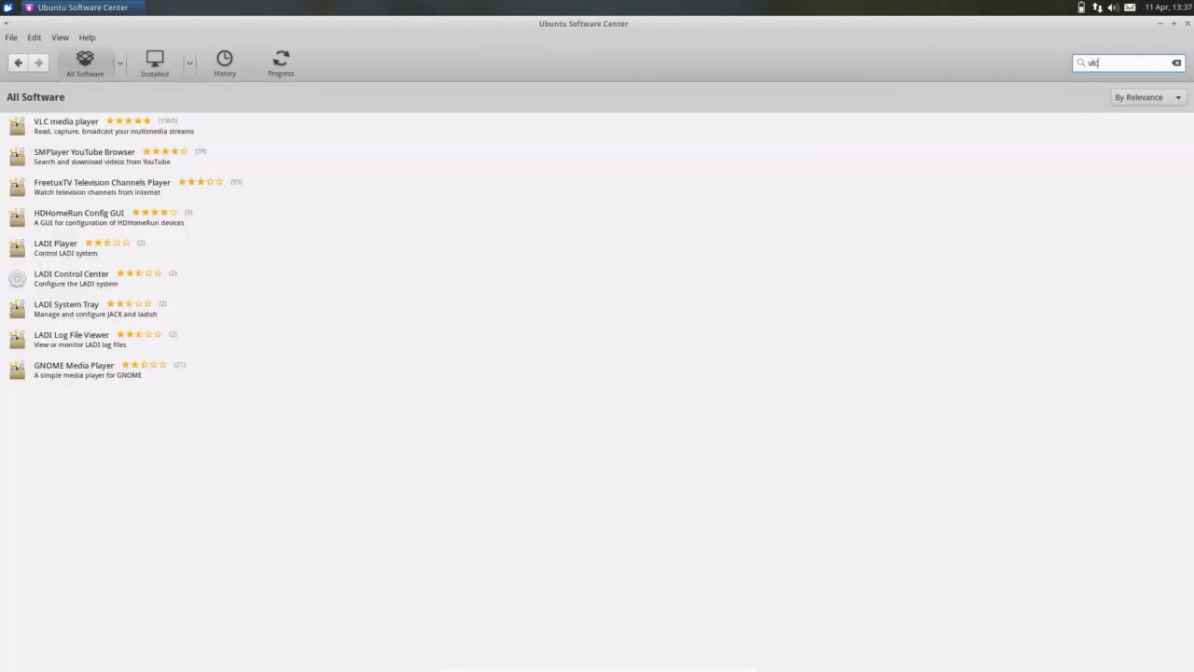
left_click(73, 132)
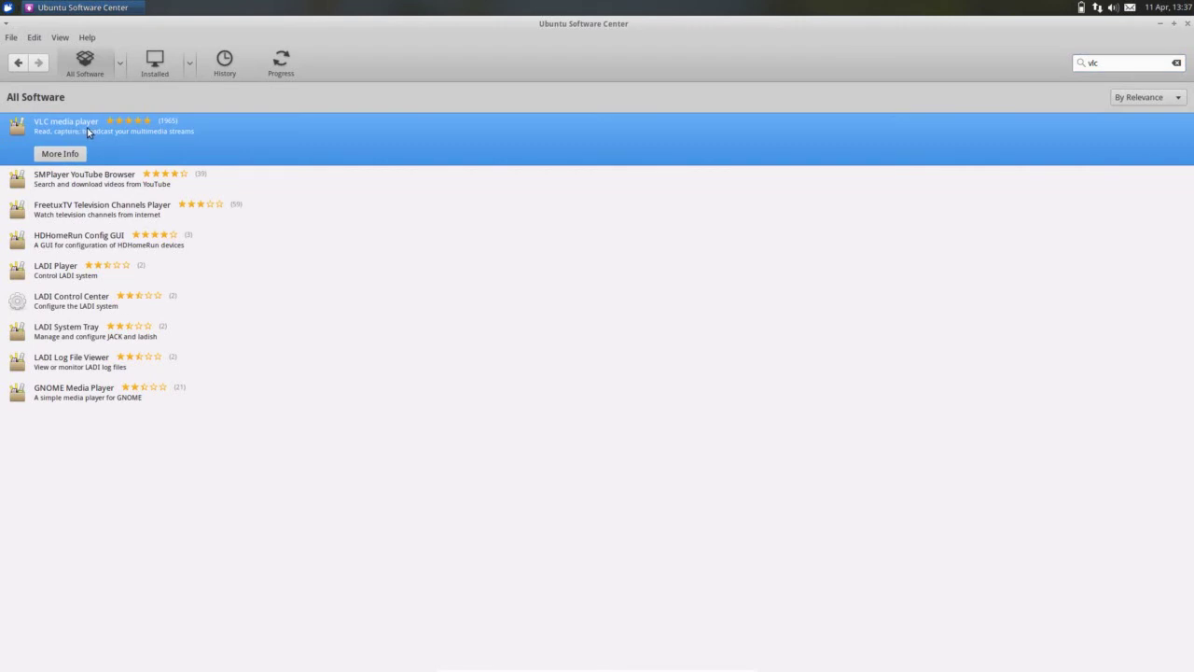
left_click(73, 154)
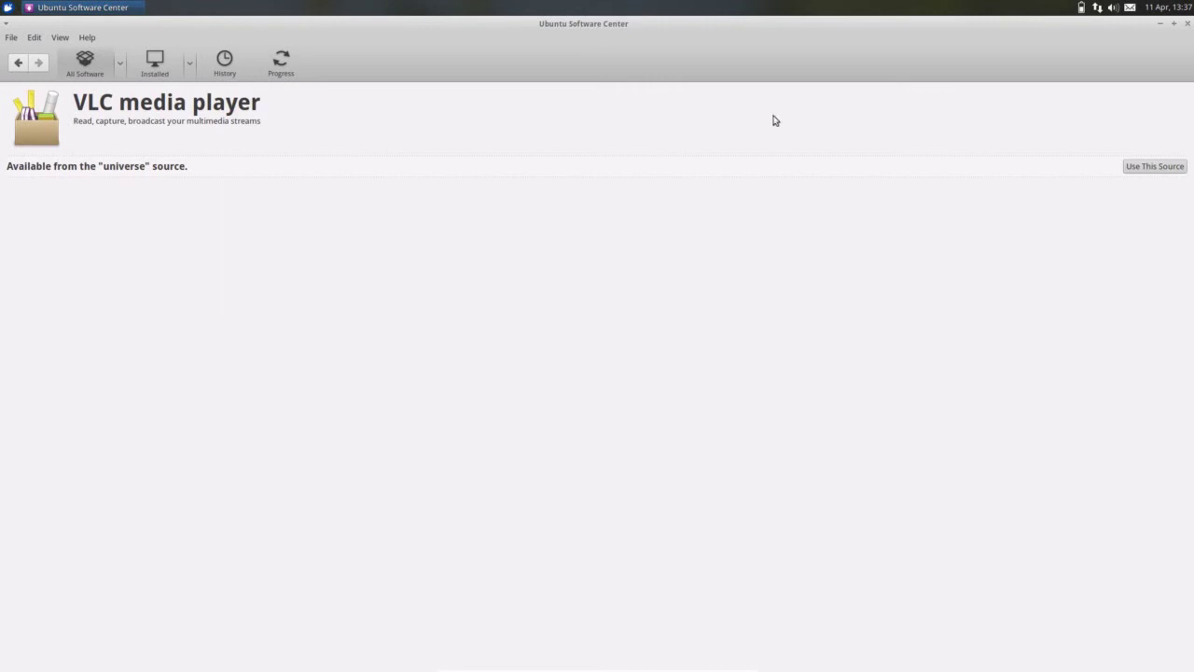
left_click(1151, 166)
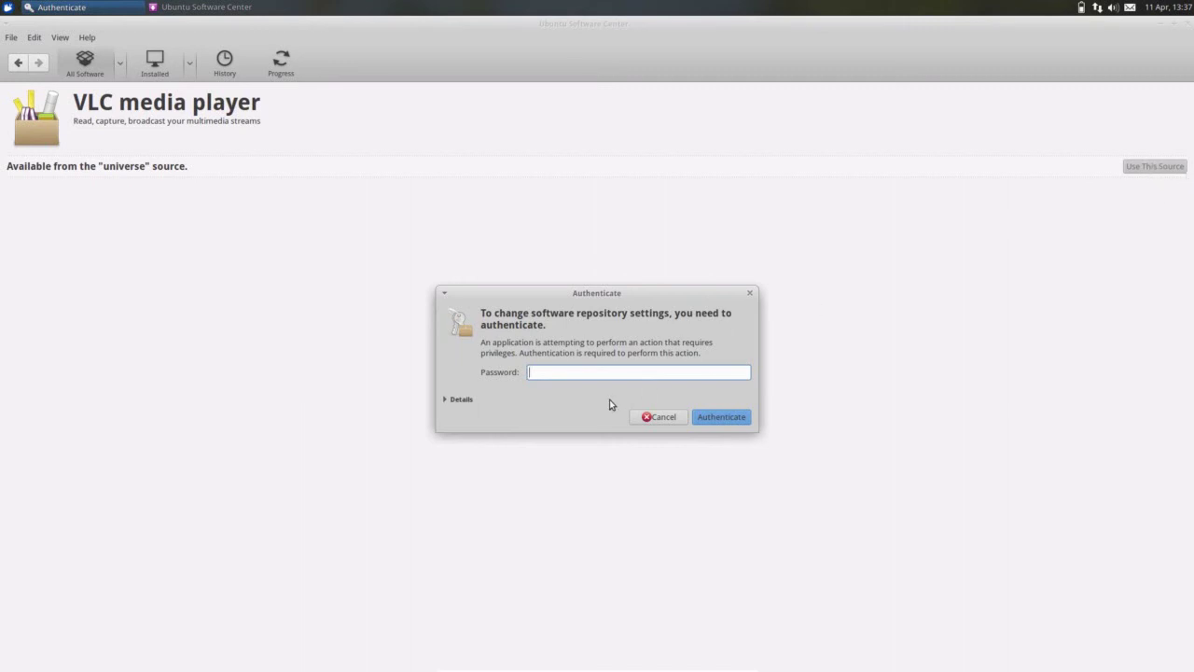
type("••")
key("Return")
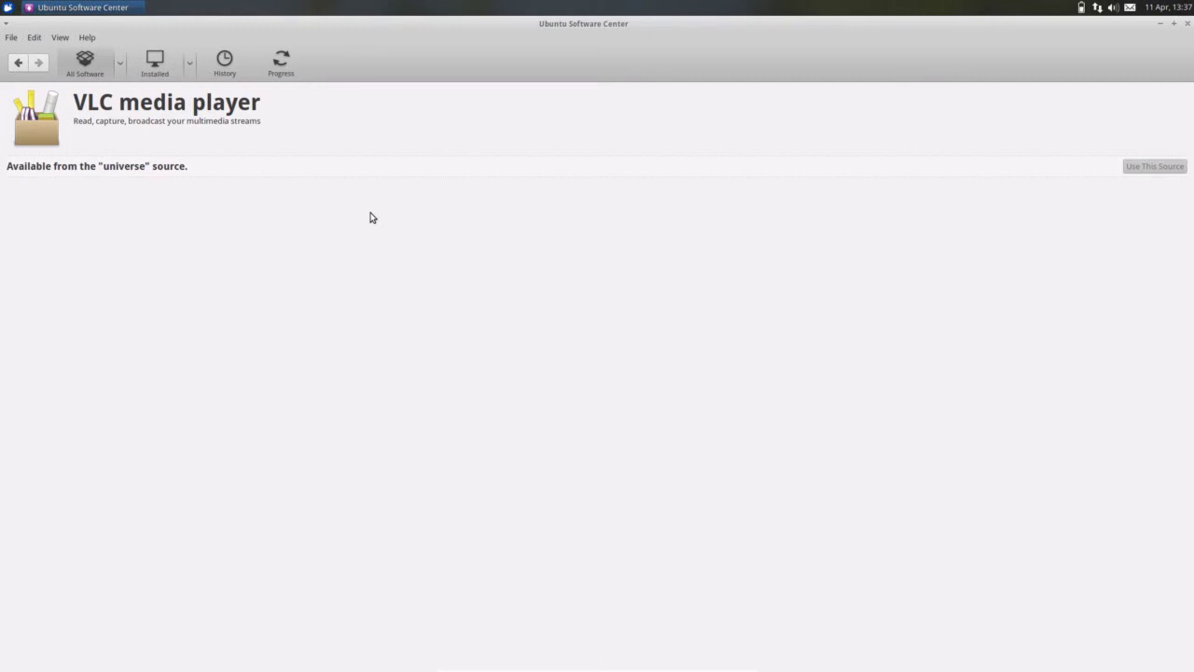
Step: Check the cache update progress and the installation history
left_click(281, 65)
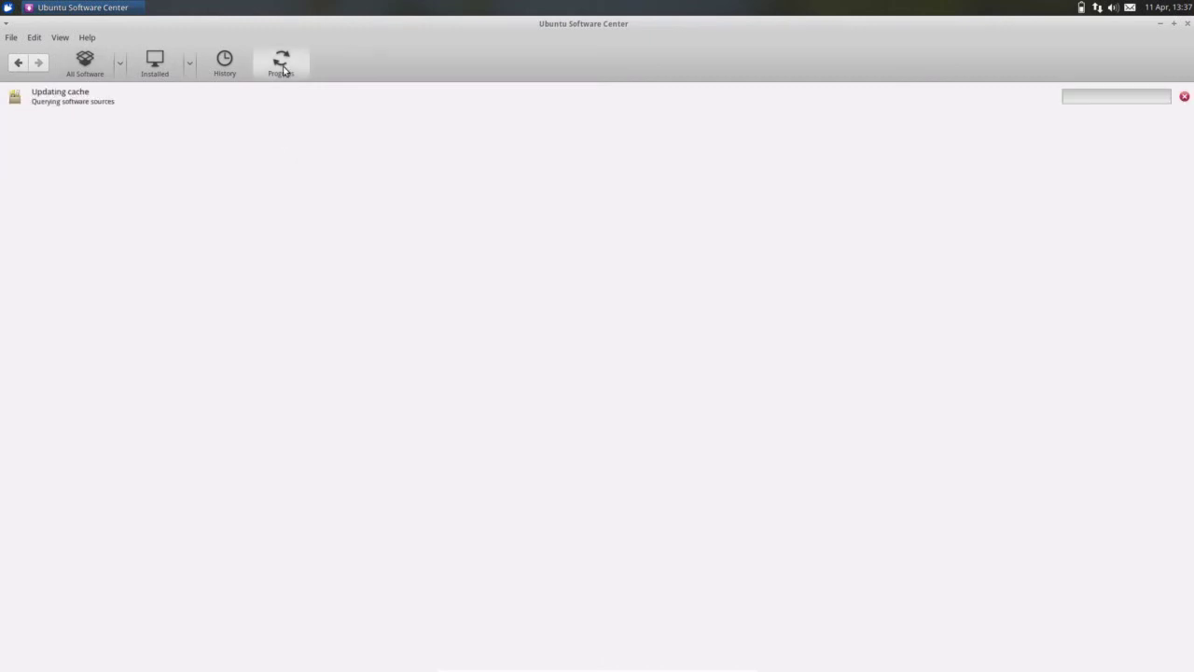
left_click(231, 73)
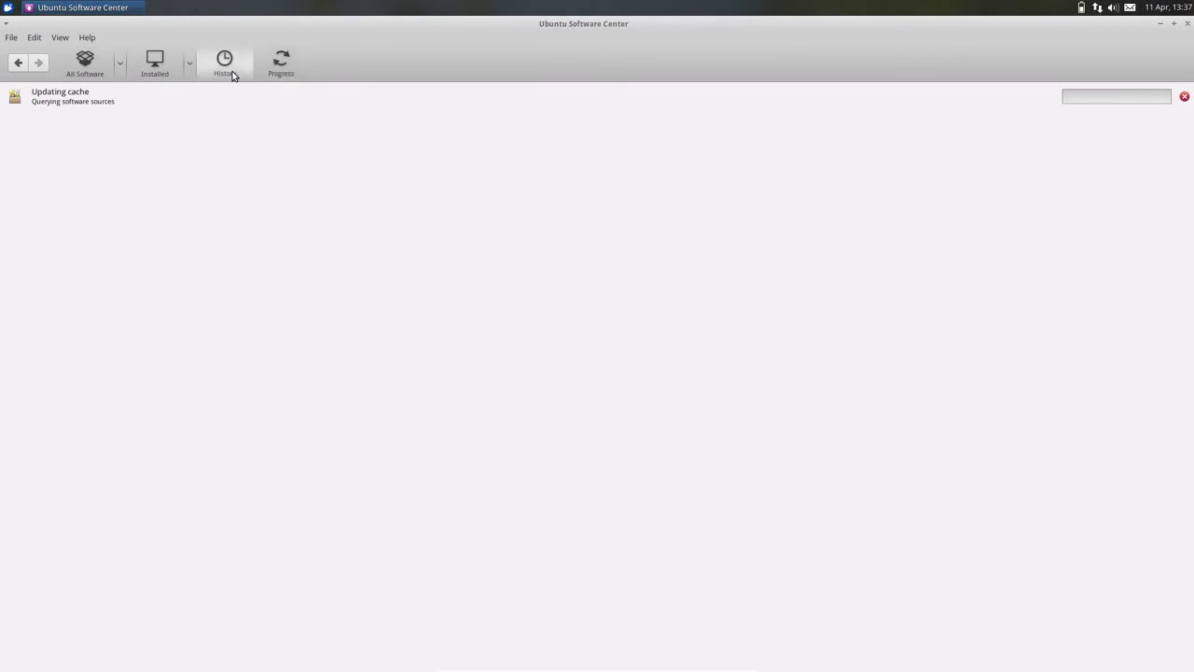
left_click(263, 72)
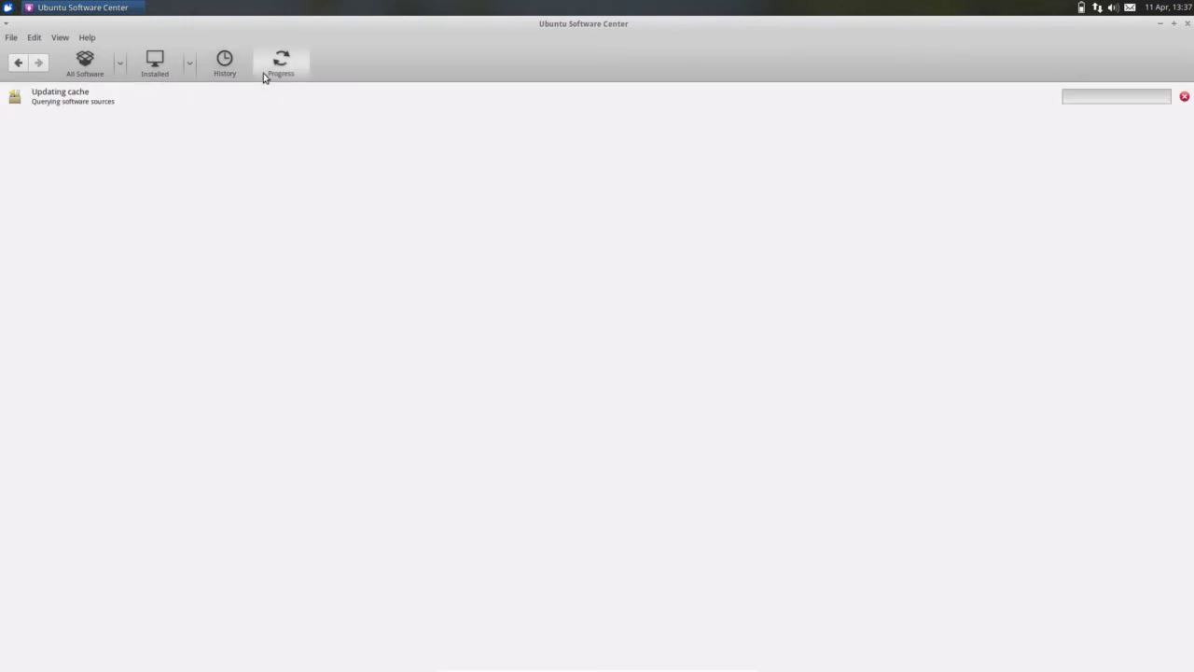
Step: Browse installed Accessories apps, selecting File Manager, then close the software center
left_click(155, 66)
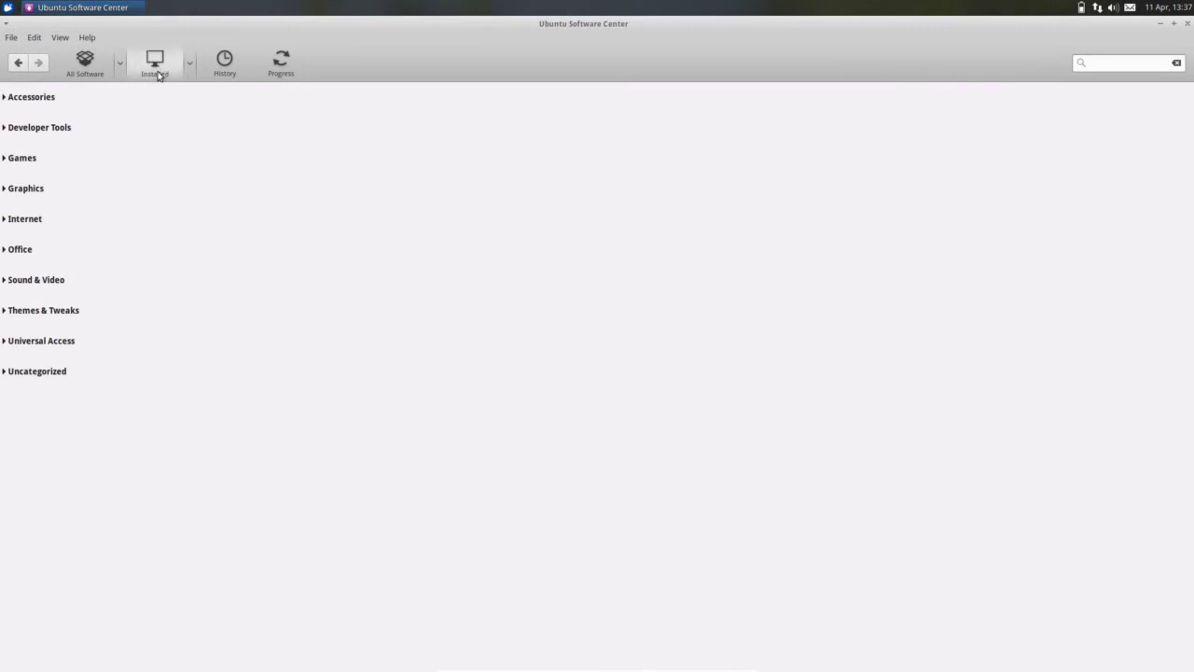
left_click(5, 97)
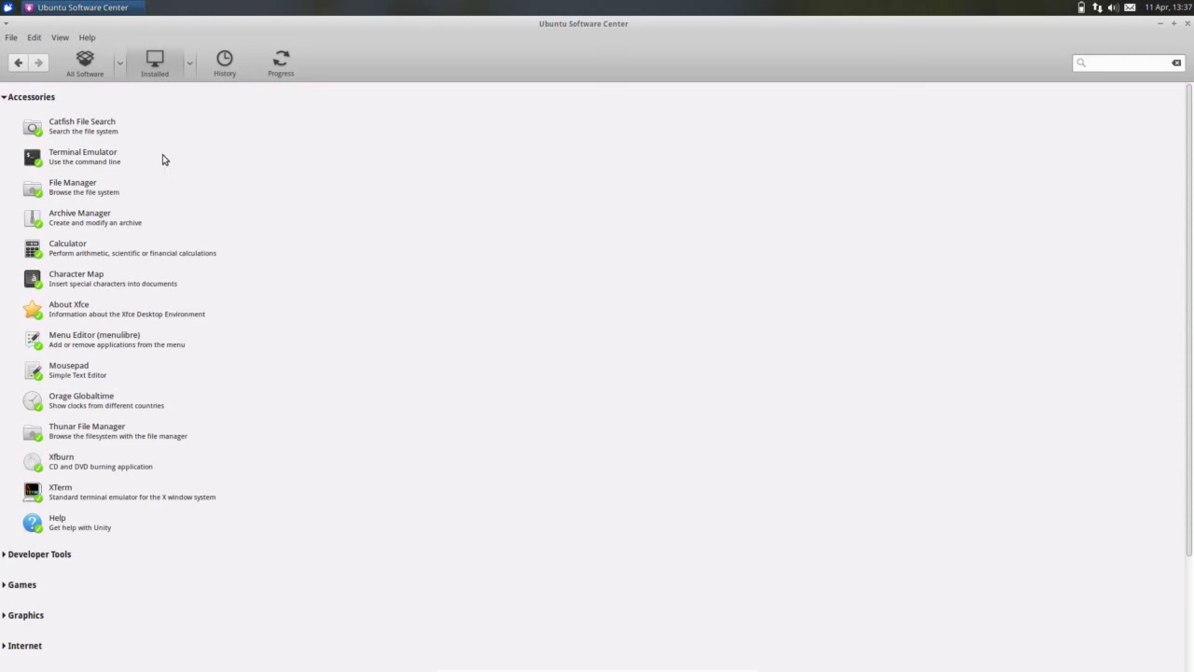
left_click(89, 196)
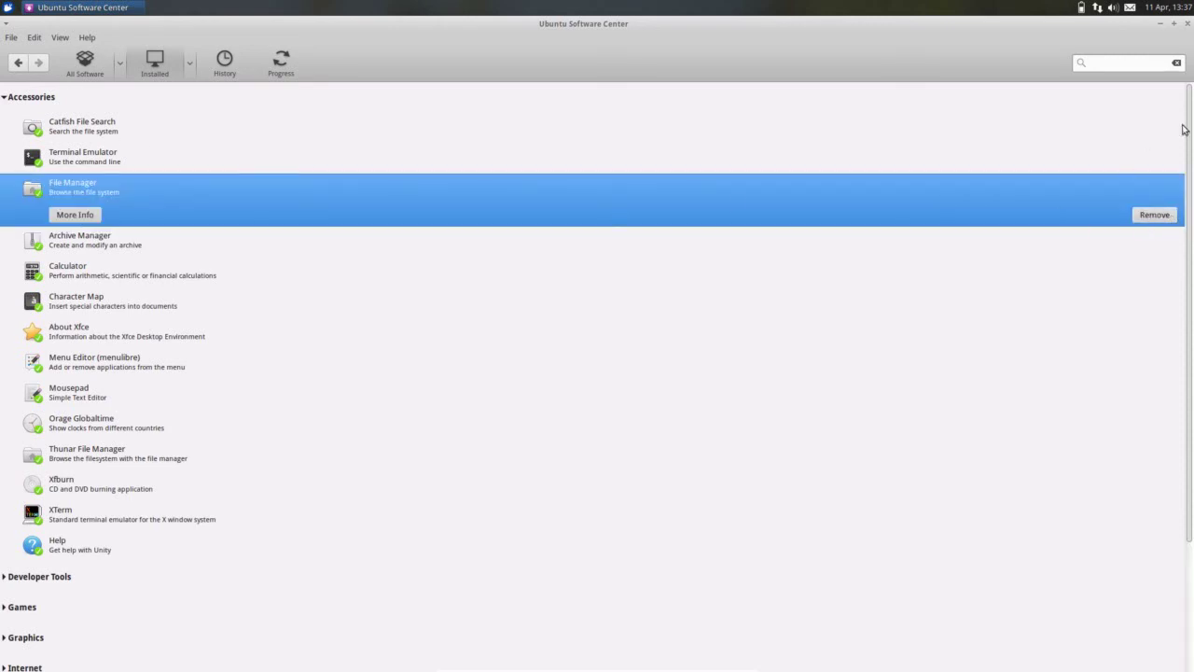
left_click(1188, 23)
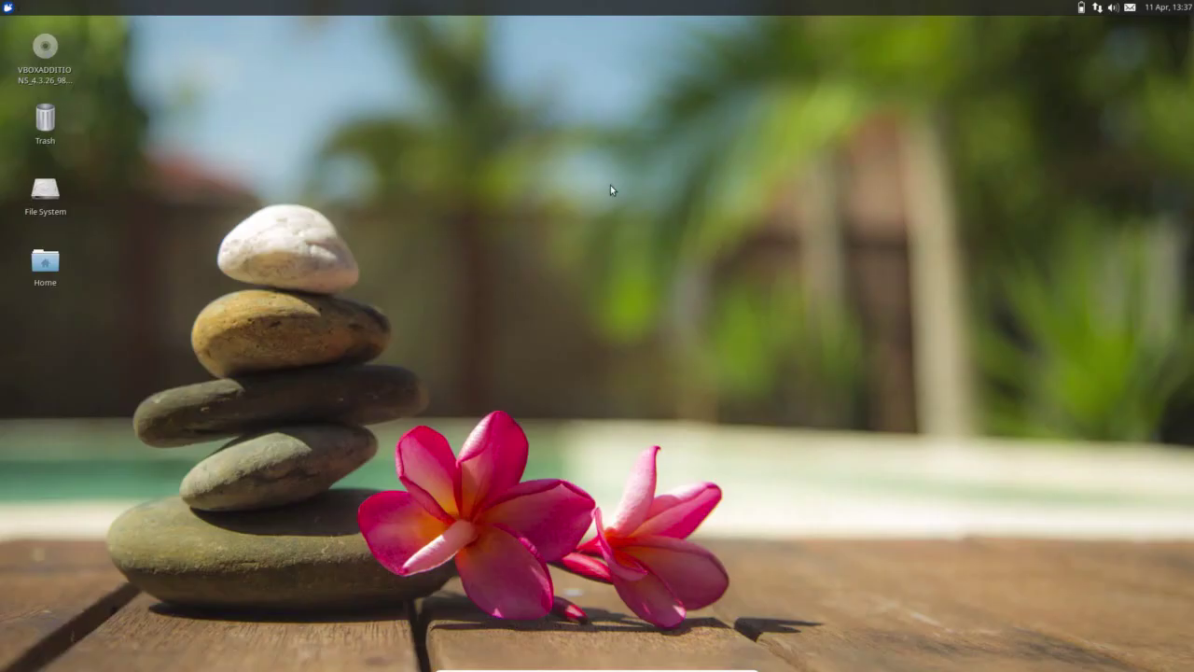
left_click(56, 264)
double_click(59, 265)
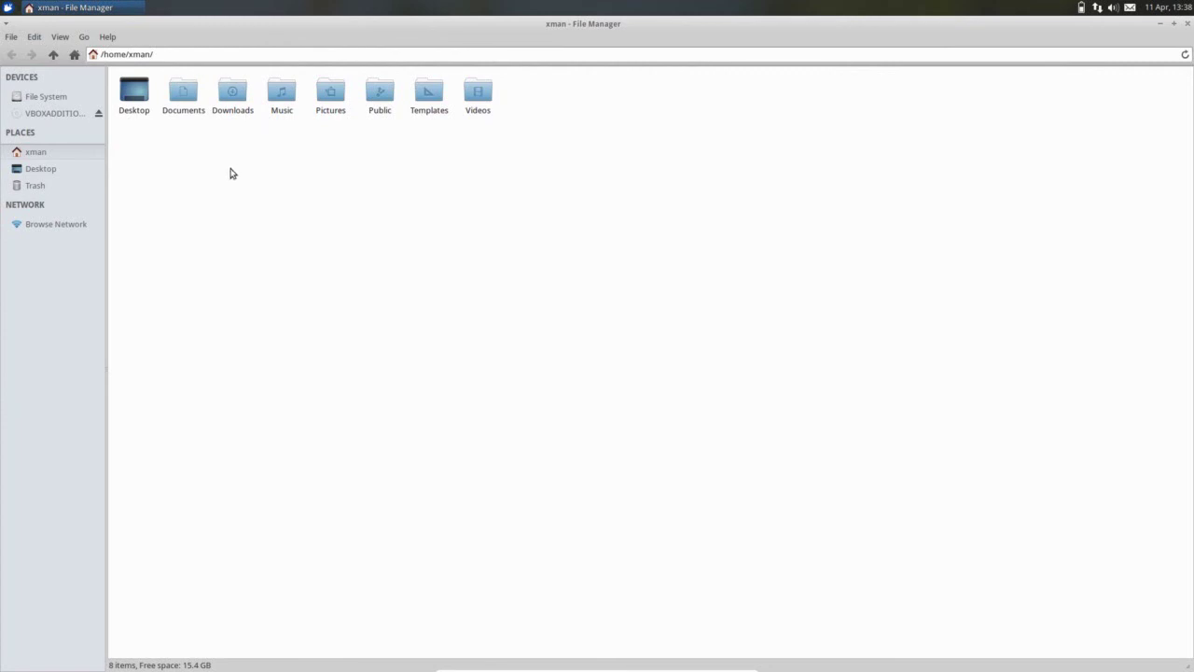
double_click(177, 96)
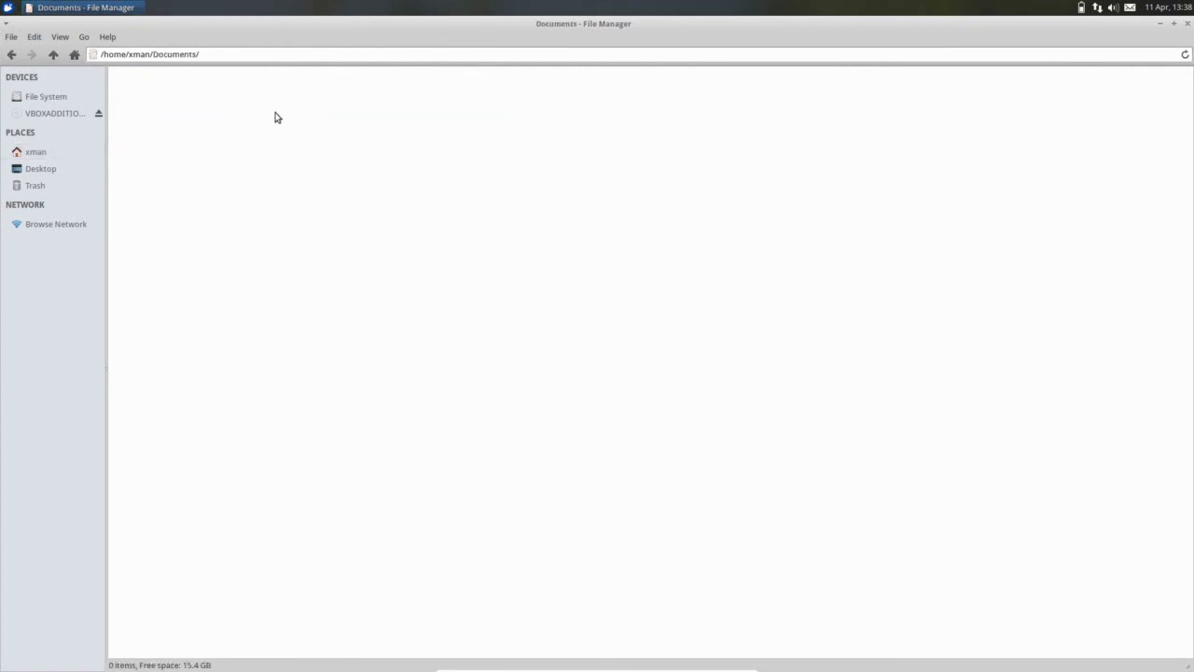
left_click(36, 152)
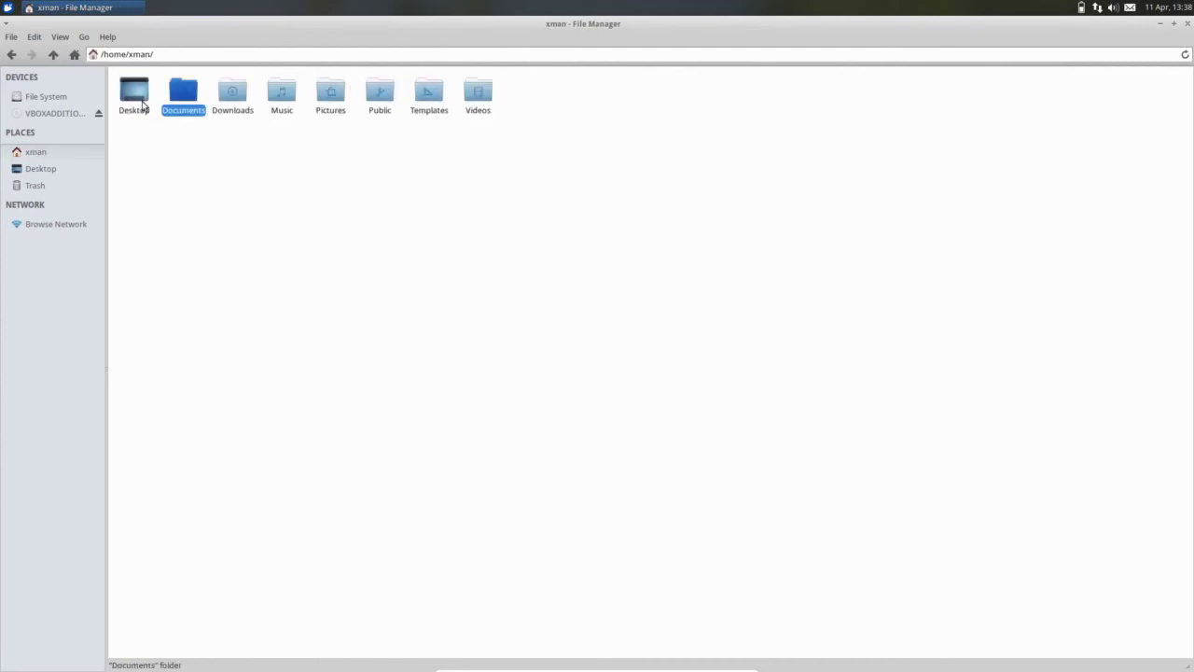
double_click(271, 96)
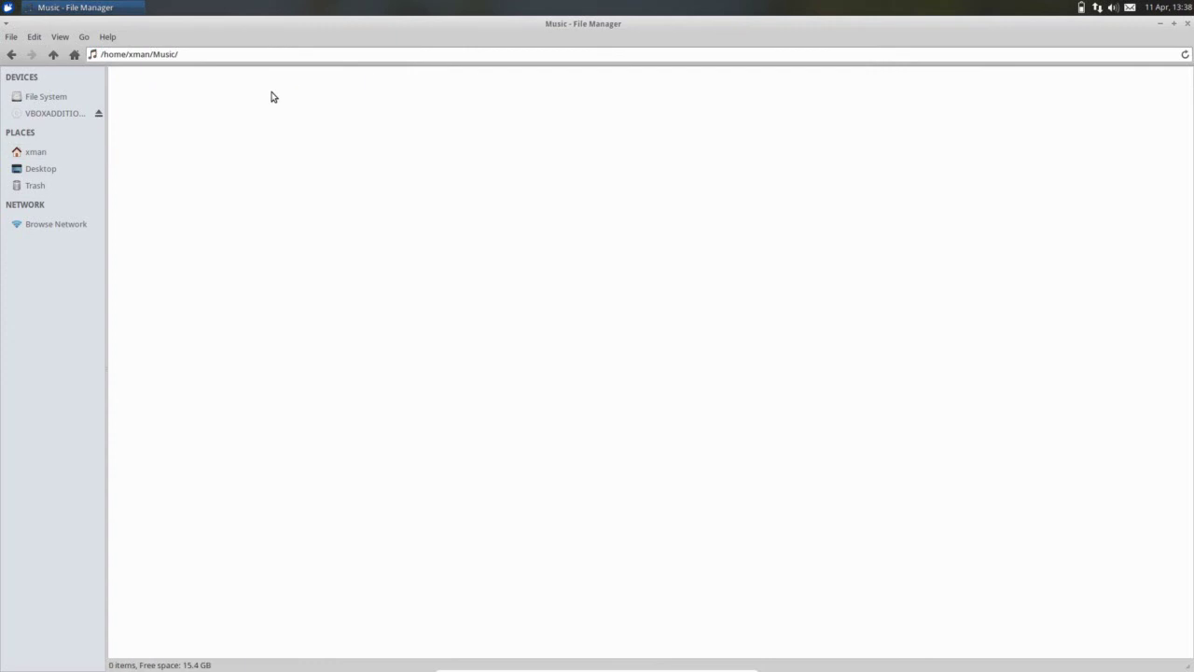
left_click(107, 37)
left_click(118, 66)
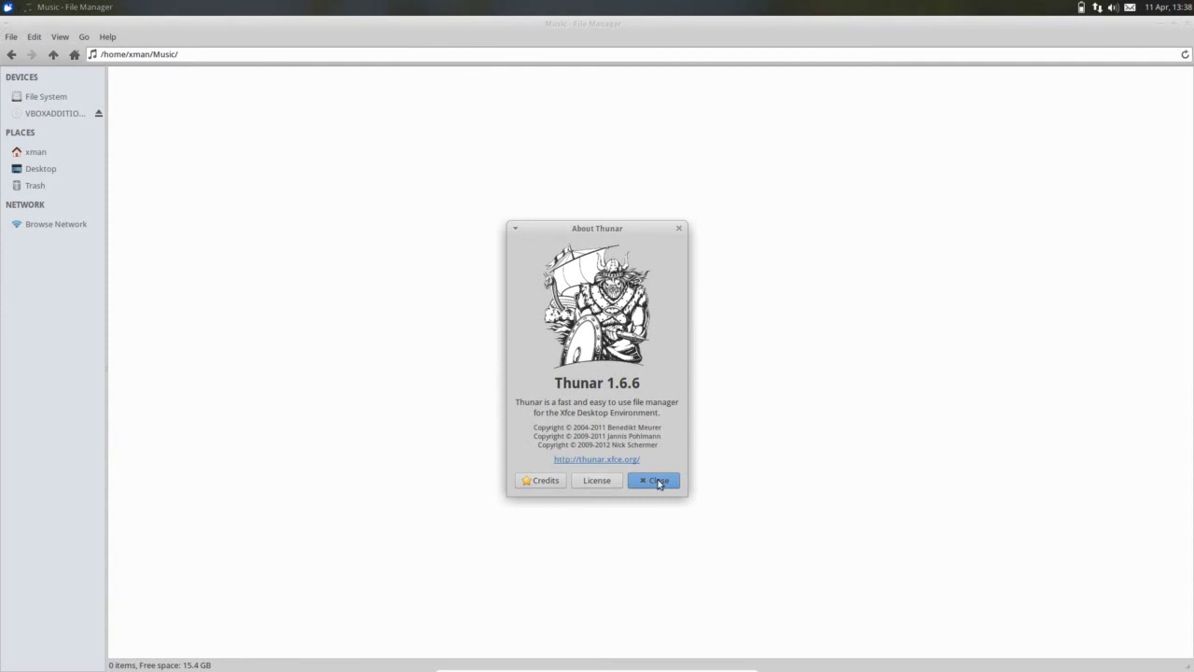
left_click(658, 481)
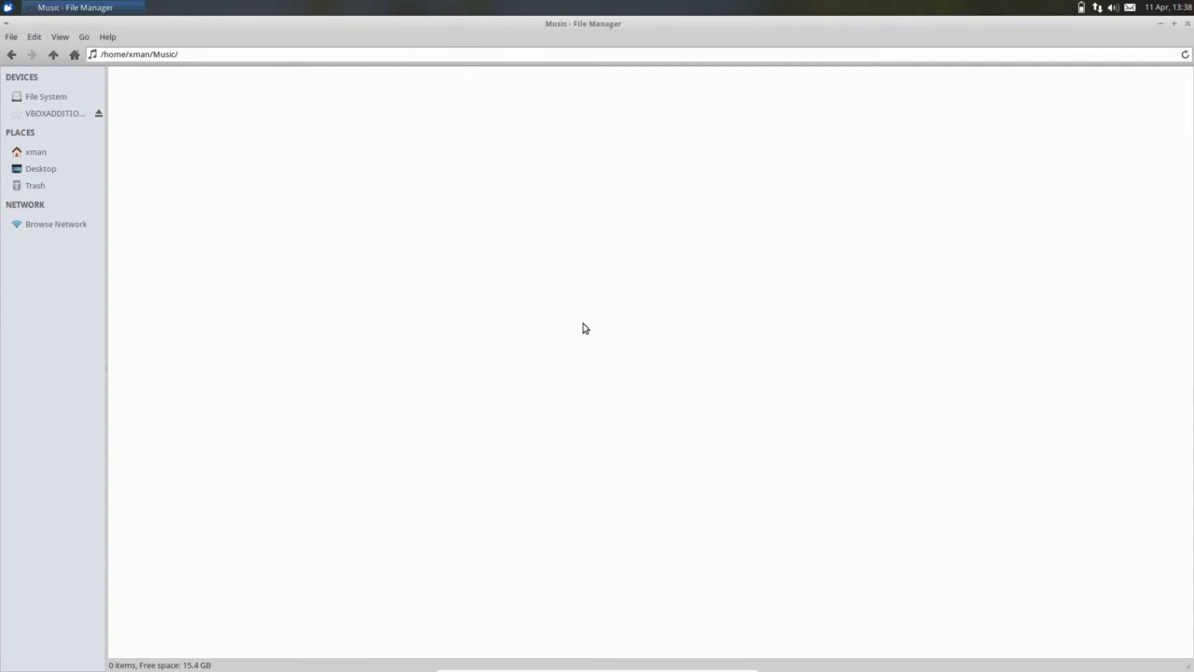
left_click(1188, 26)
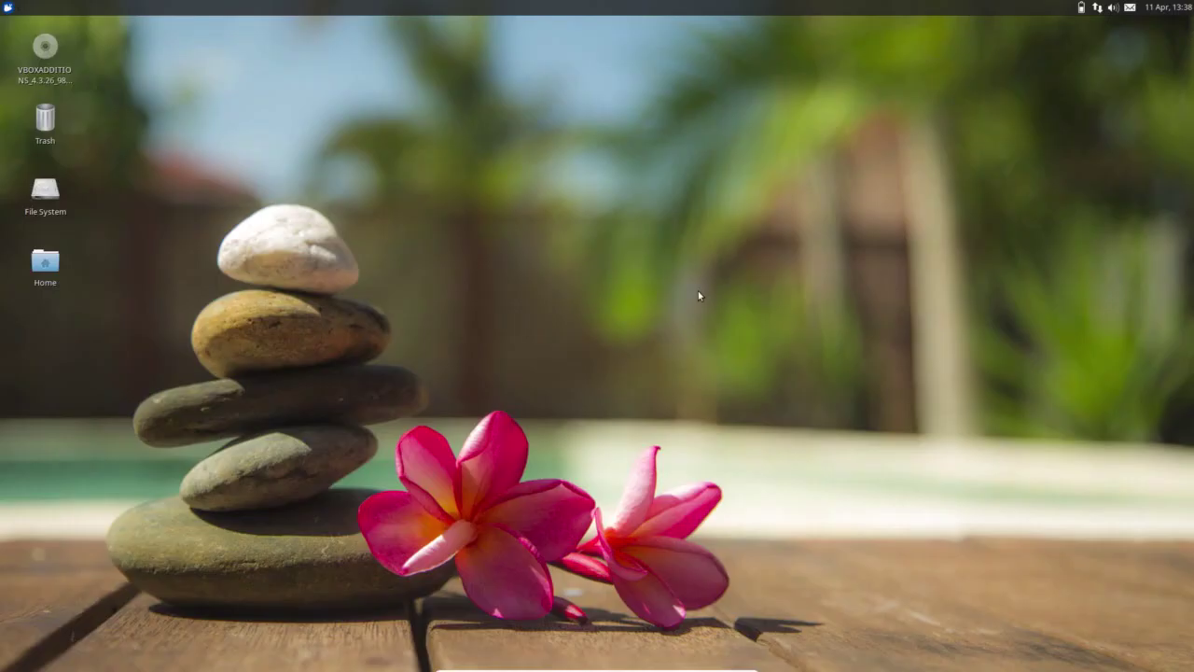